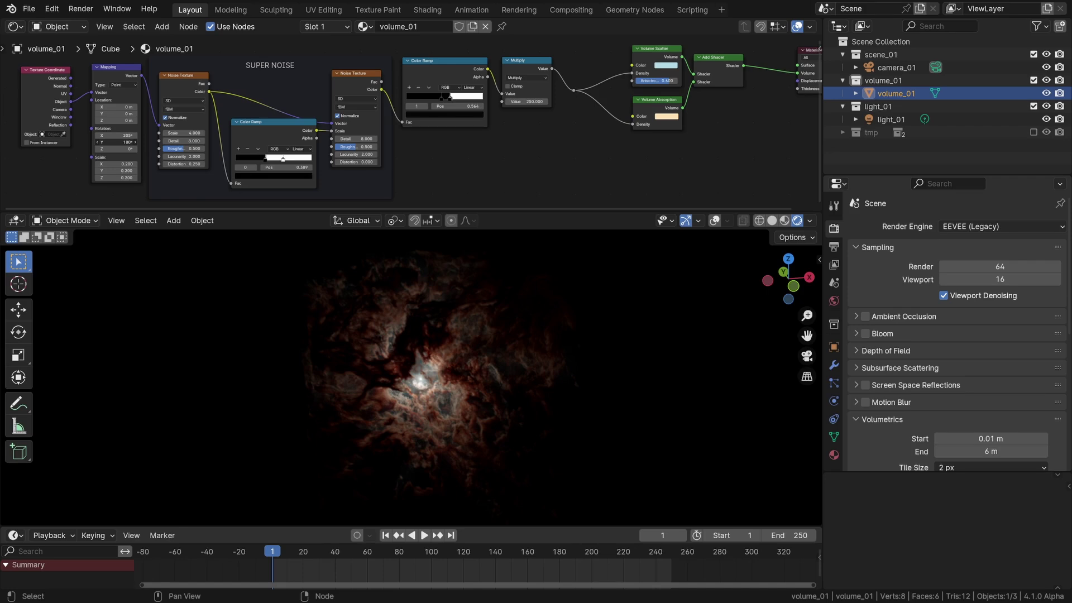
Step: Select all material nodes, then switch the top node editor to a 3D Viewport
key("Home")
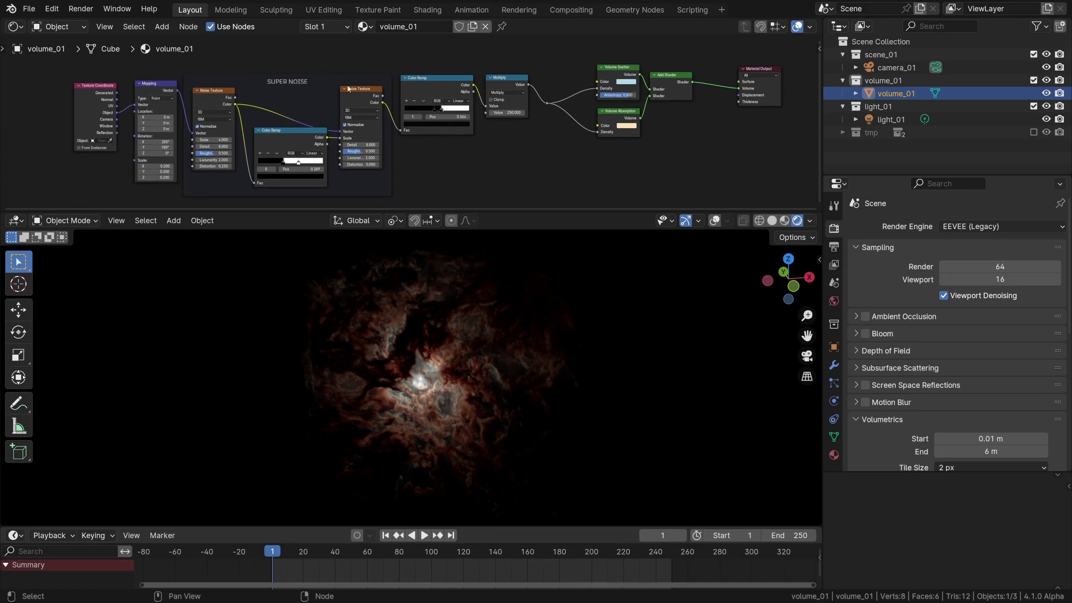
left_click_drag(92, 57, 776, 187)
left_click(16, 26)
left_click(37, 63)
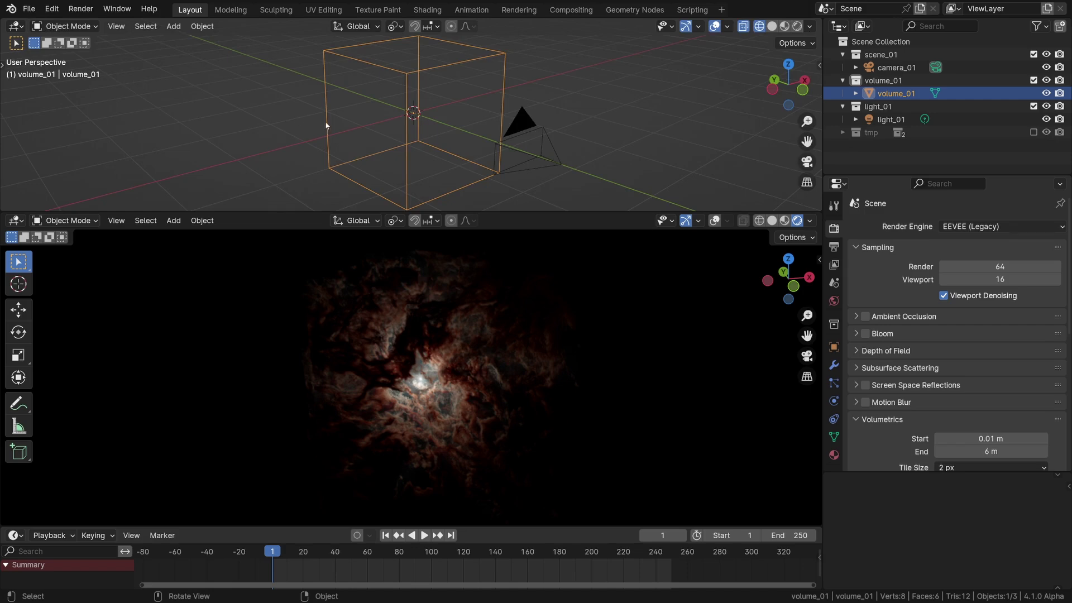
scroll(347, 127, "down", 2)
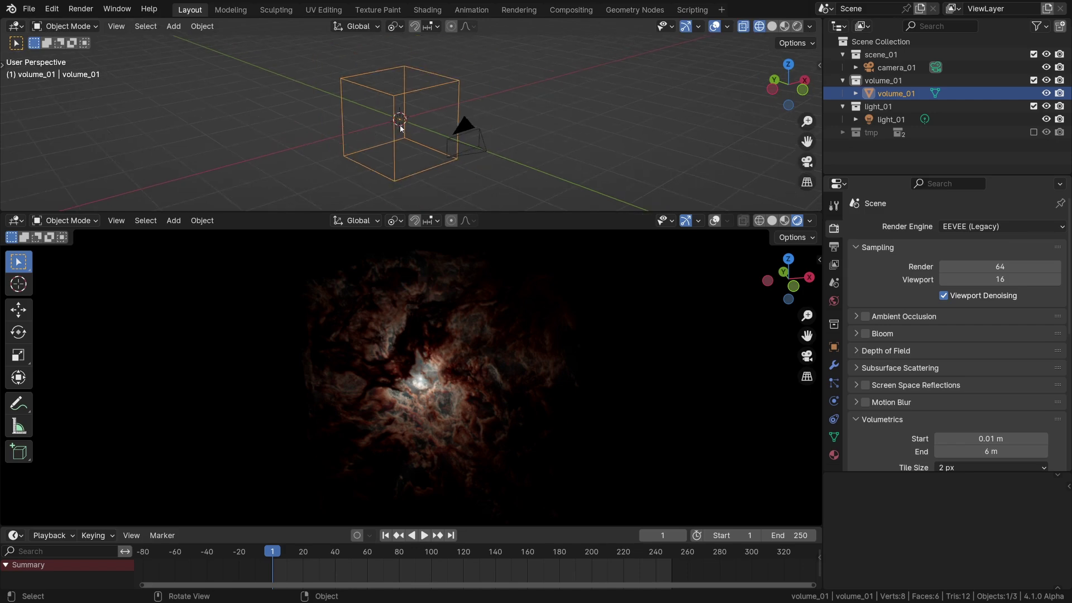
Step: Select the camera and show EEVEE's render engine and volumetric settings
left_click(400, 125)
middle_click_drag(394, 128, 443, 126)
left_click(459, 124)
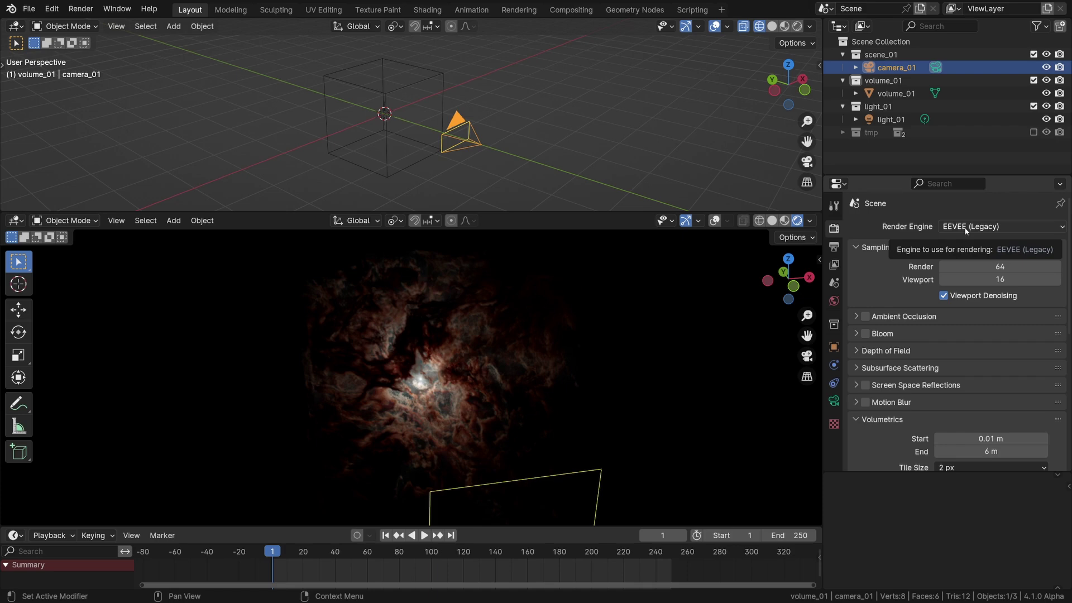
left_click(971, 227)
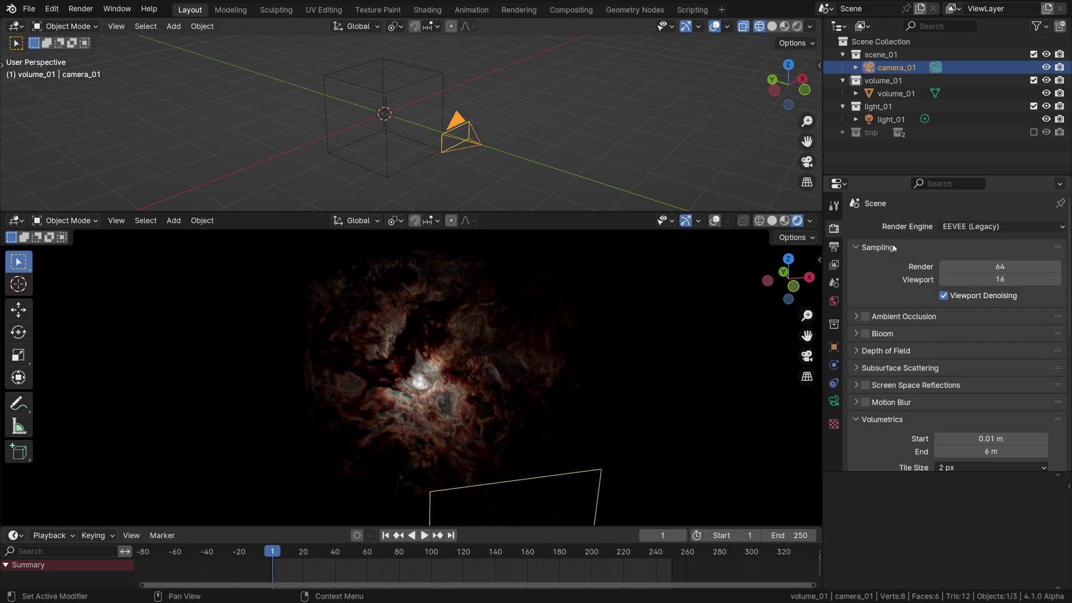
scroll(888, 259, "down", 5)
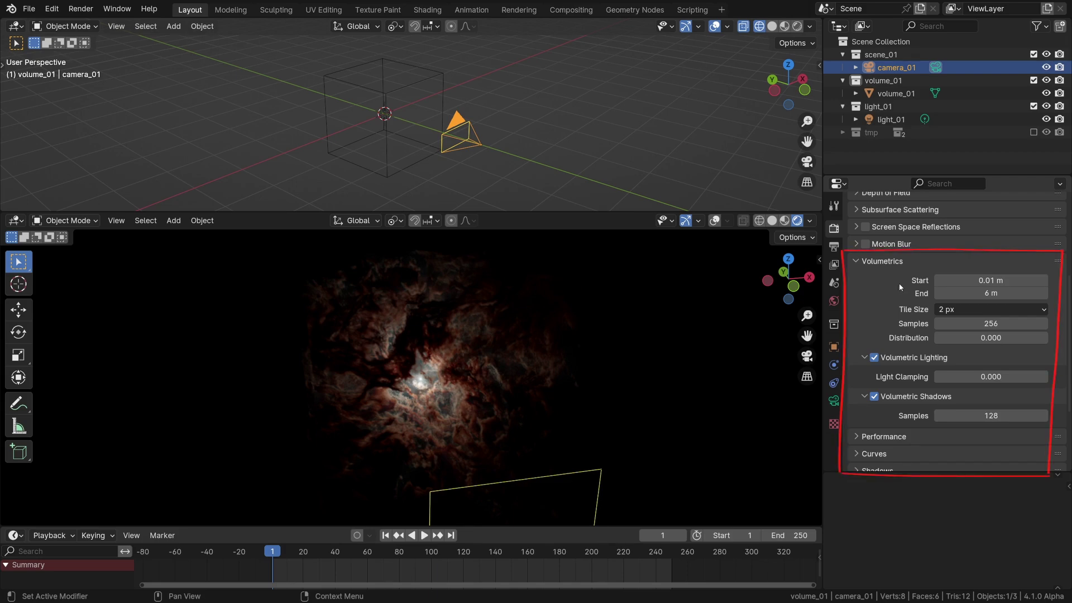
Step: Set the volumetric tile size to 4 px after briefly trying 8 px
left_click(956, 312)
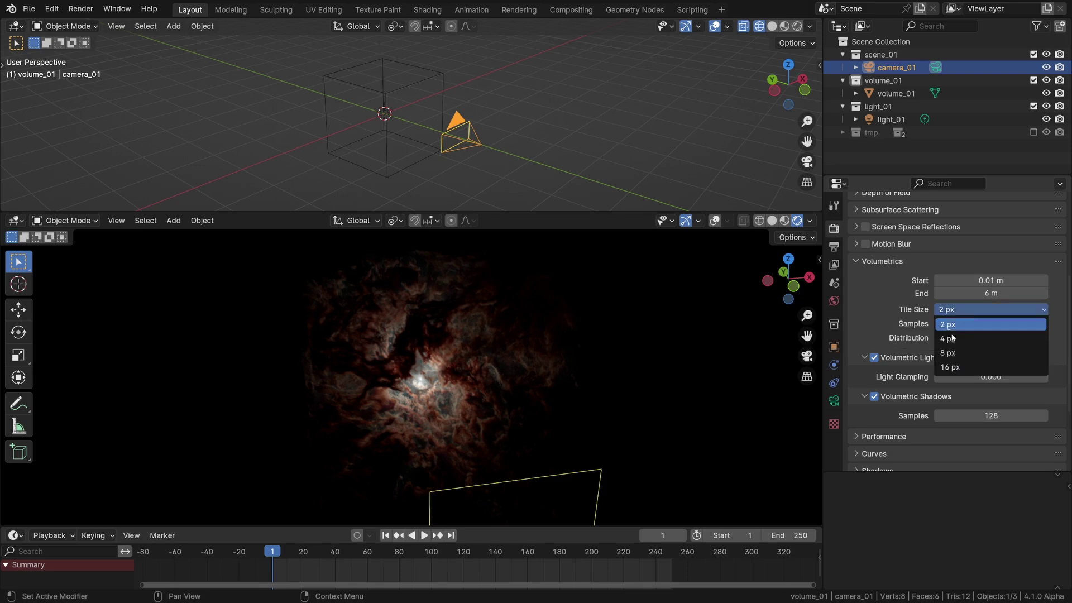
left_click(953, 338)
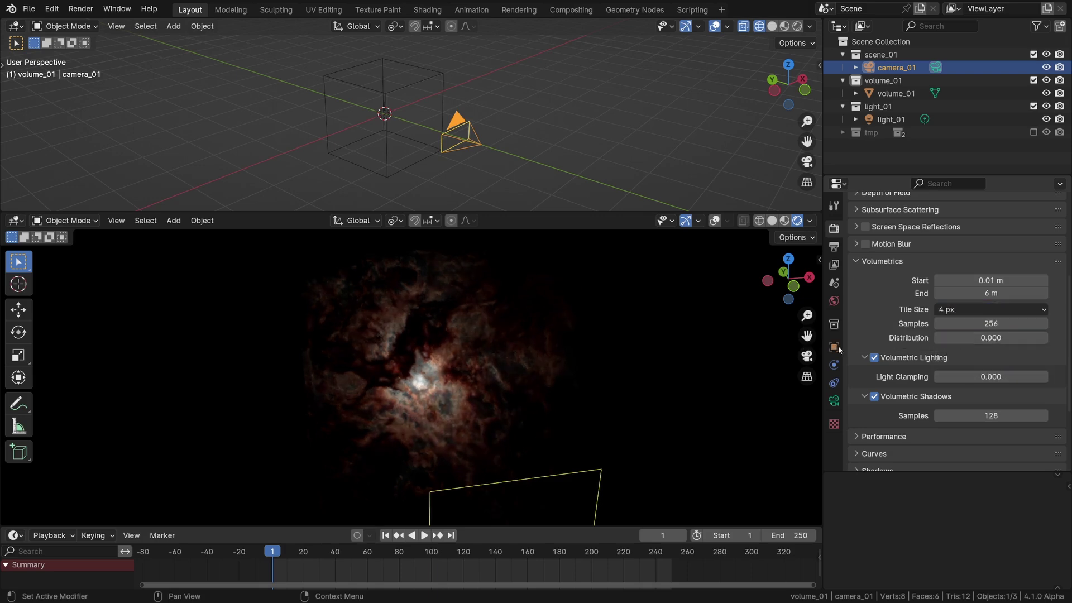
mouse_move(529, 363)
middle_mouse_down()
mouse_move(560, 366)
mouse_move(549, 363)
middle_mouse_up()
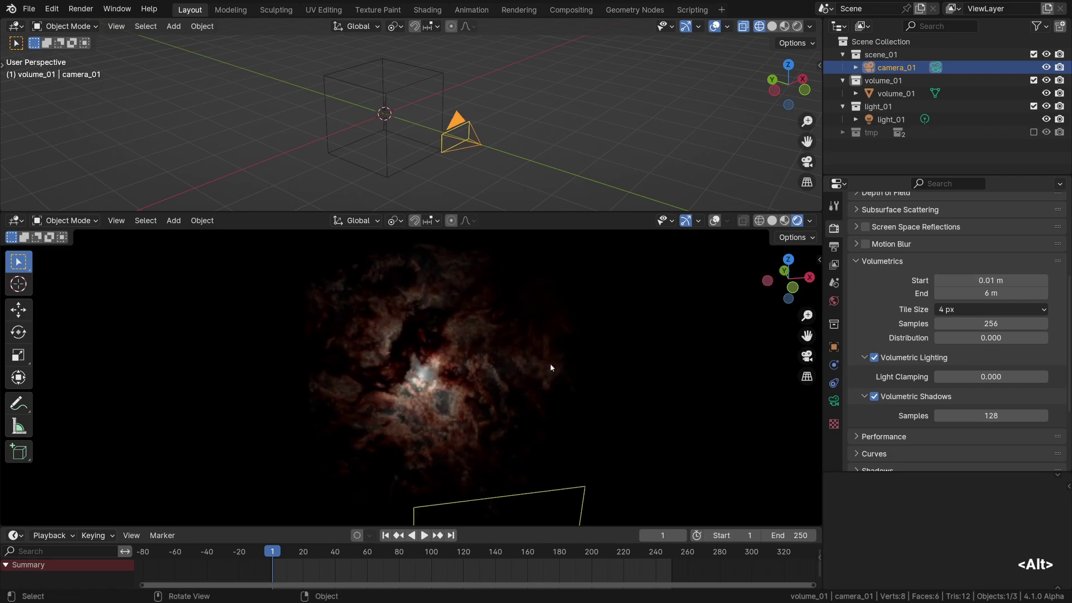
left_click(991, 310)
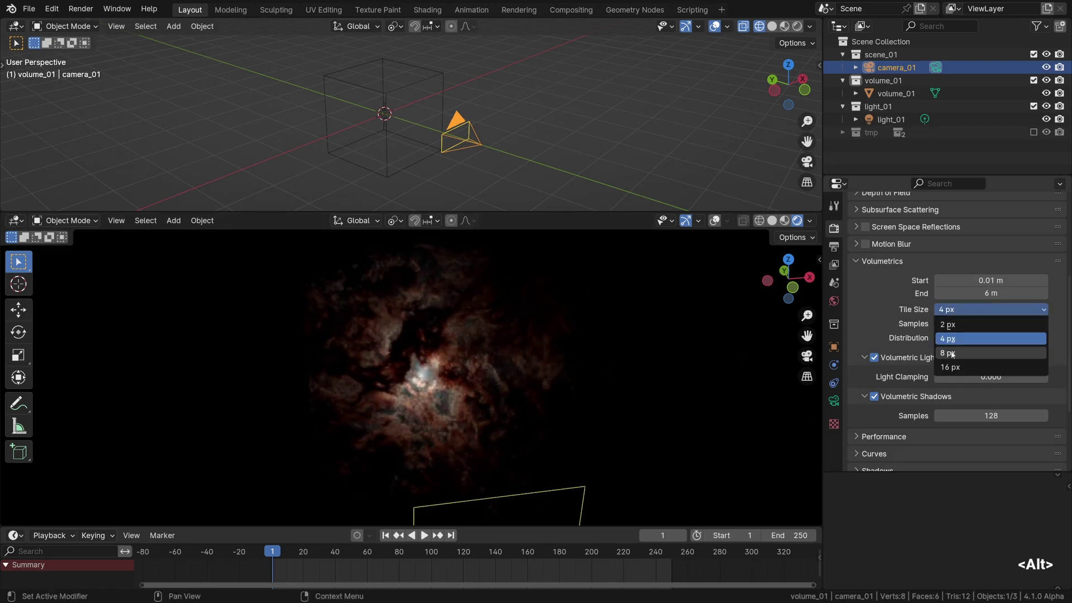
left_click(948, 354)
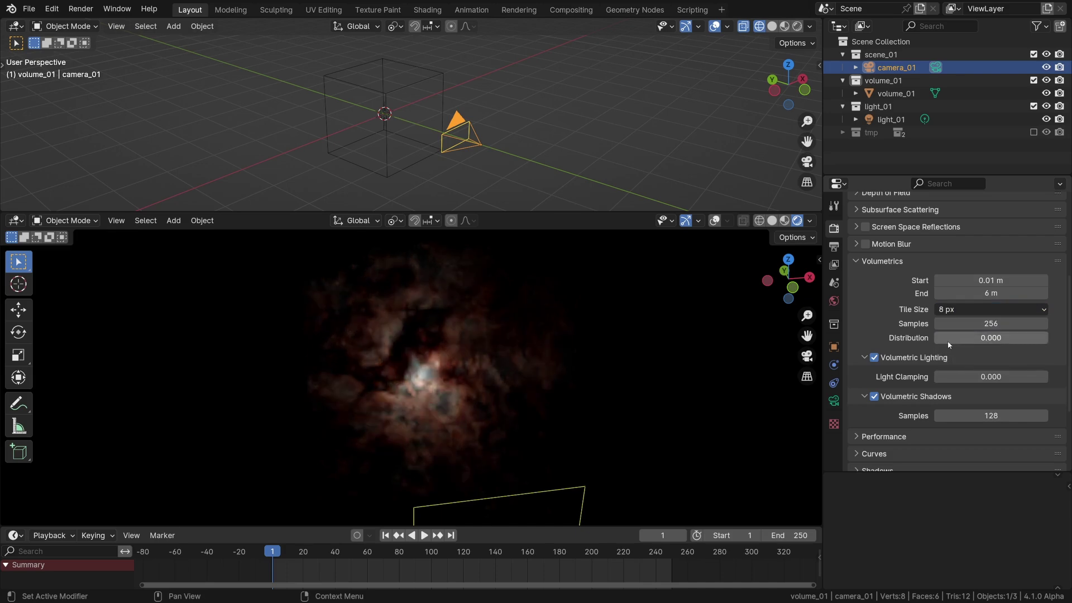
left_click(991, 308)
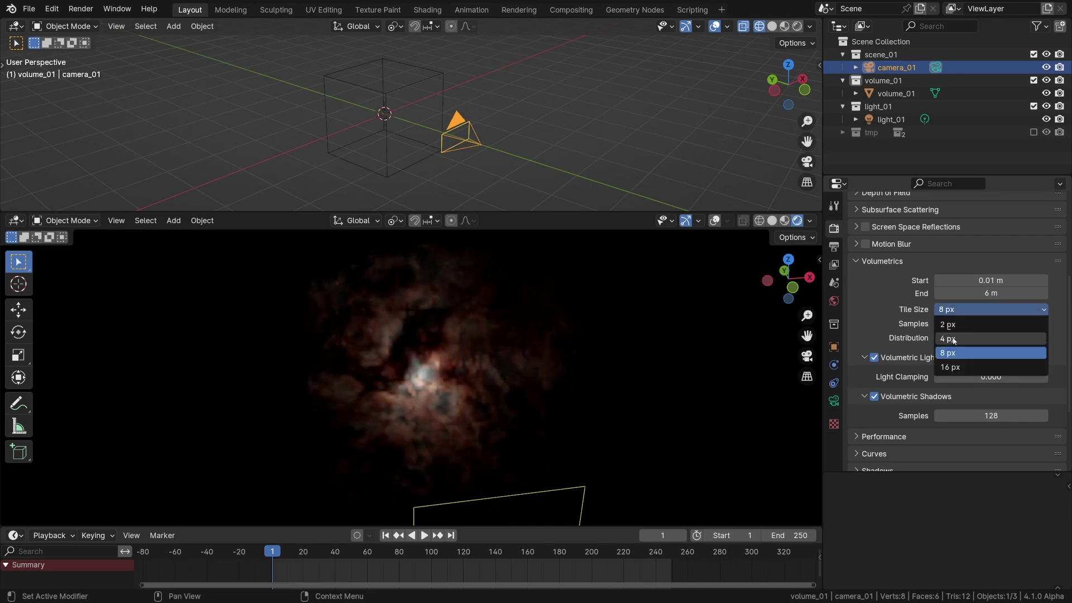
left_click(954, 341)
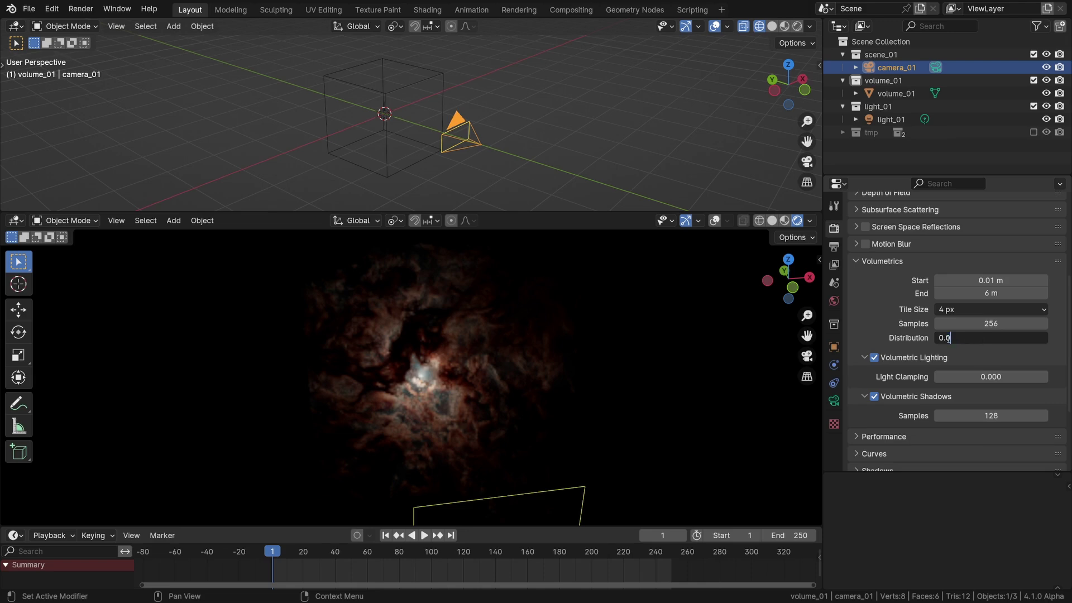
Step: Confirm volumetric Distribution at 0 and Samples at 256
key("Return")
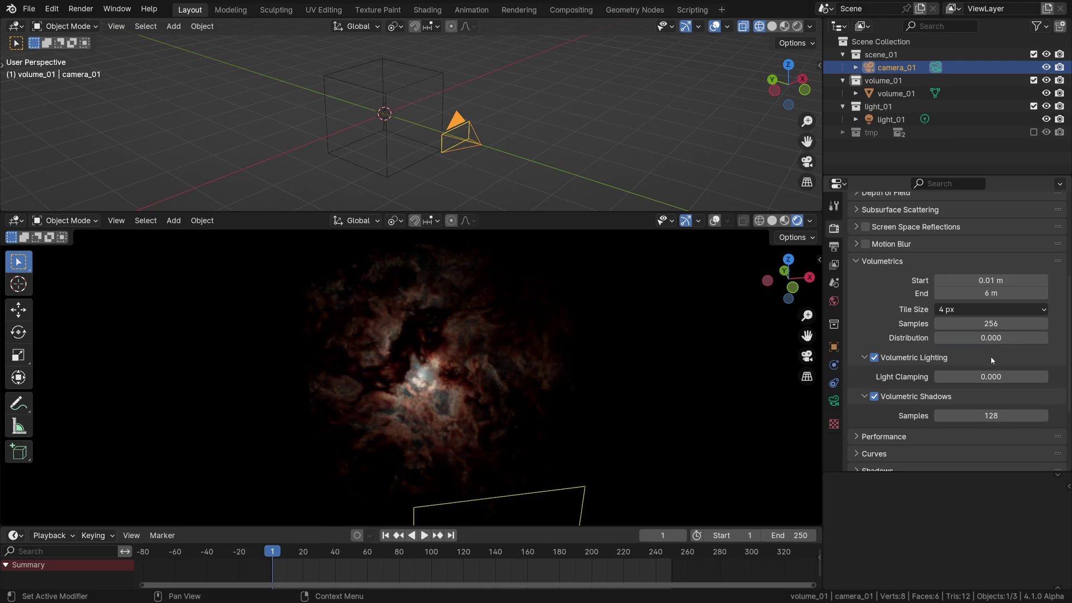
double_click(995, 324)
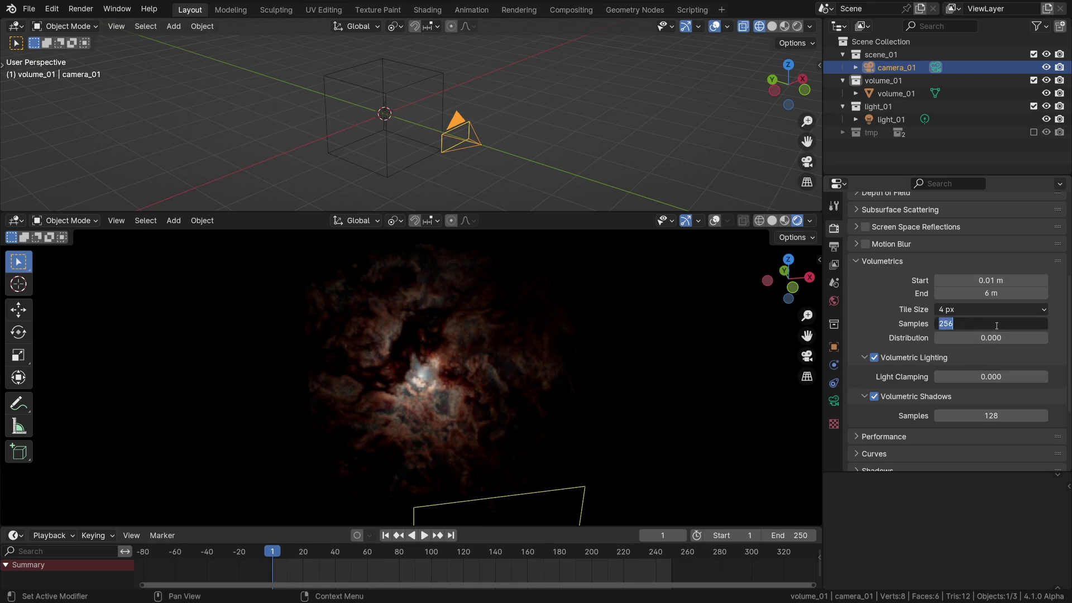
key("Return")
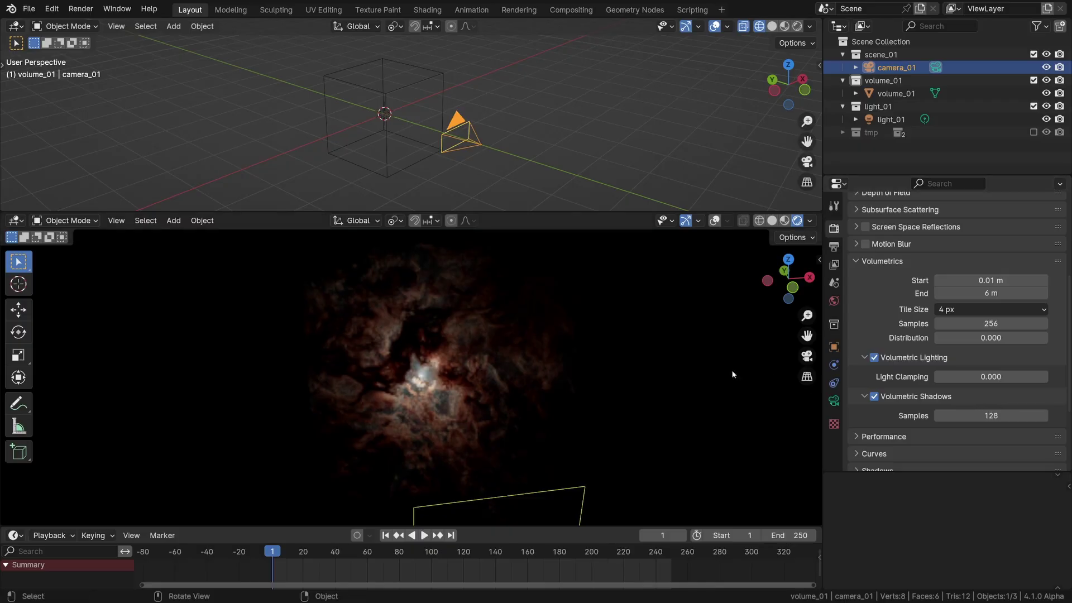
Step: View through the camera, then slide the camera back along Y until the nebula fits the frame
key("KP_0")
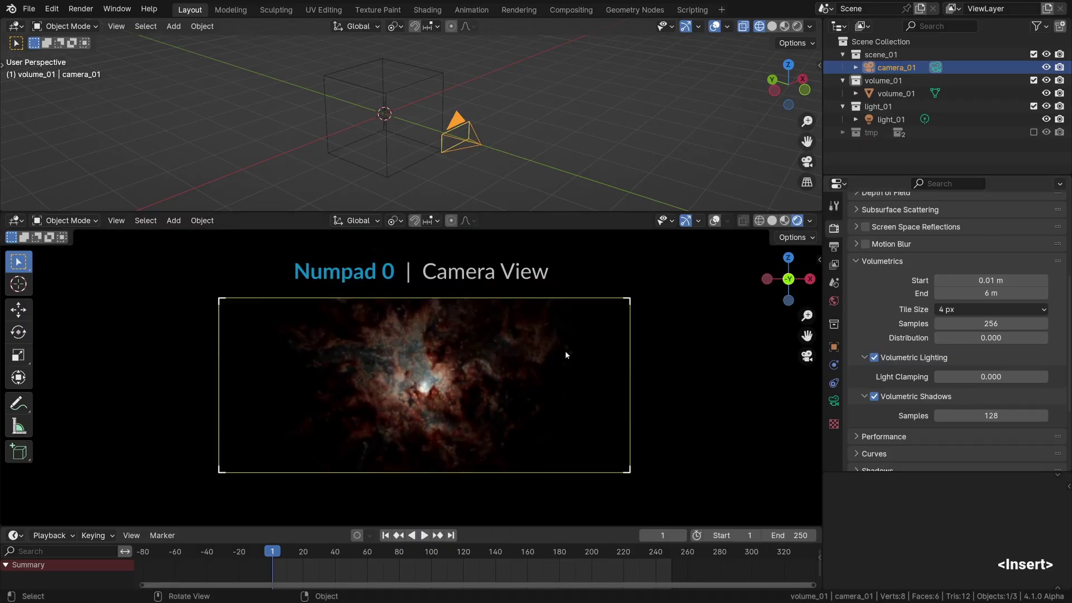
key("Home")
scroll(502, 374, "down", 1)
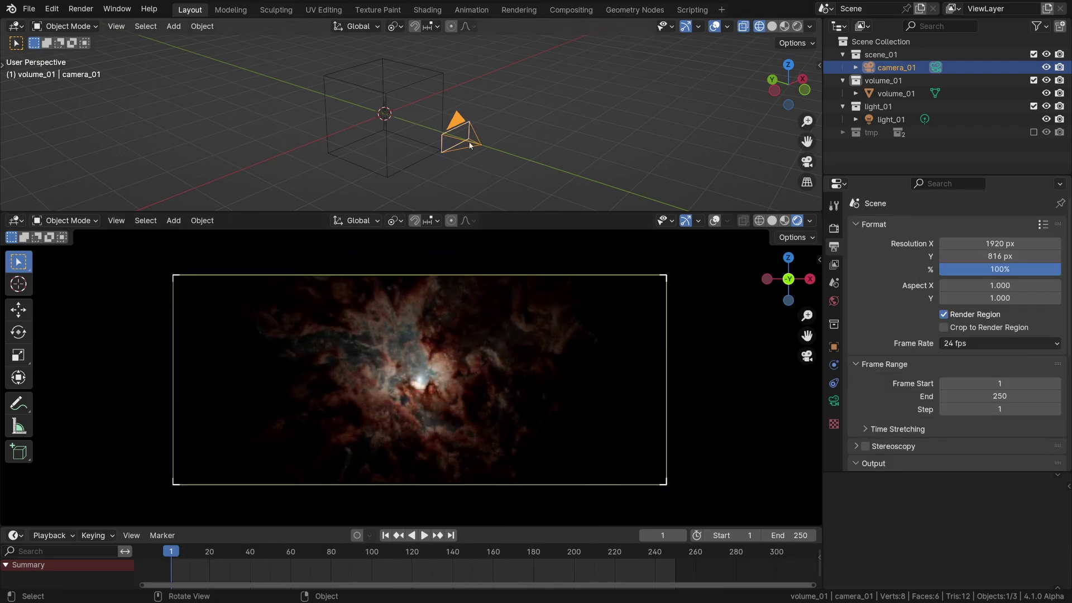
mouse_move(423, 149)
middle_mouse_down("alt")
mouse_move(461, 123)
mouse_move(435, 122)
middle_mouse_up("alt")
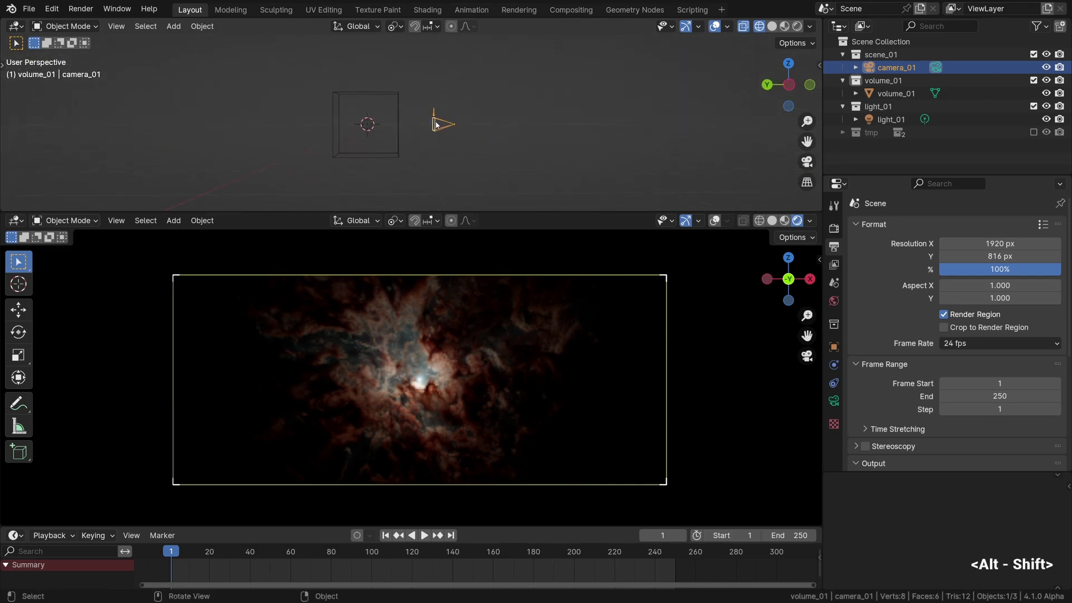
key("g")
key("y")
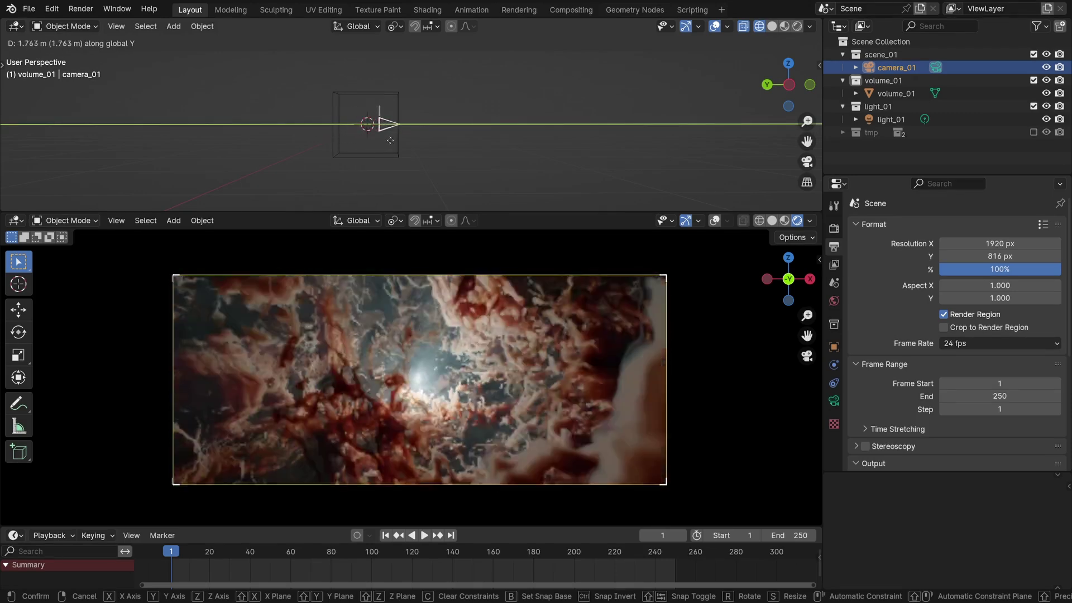
left_click(492, 143)
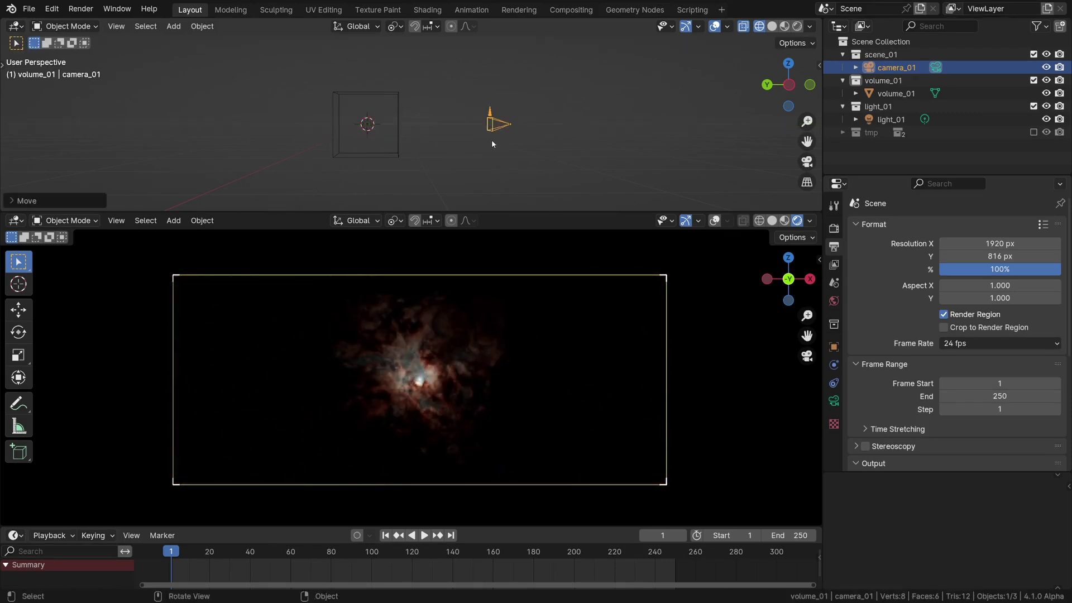
Step: Select volume_01 and set its Y dimension to 5 m in the sidebar, after a cancelled scale
mouse_move(491, 140)
left_mouse_down("alt")
mouse_move(385, 107)
mouse_move(433, 119)
left_mouse_up("alt")
left_click(442, 109)
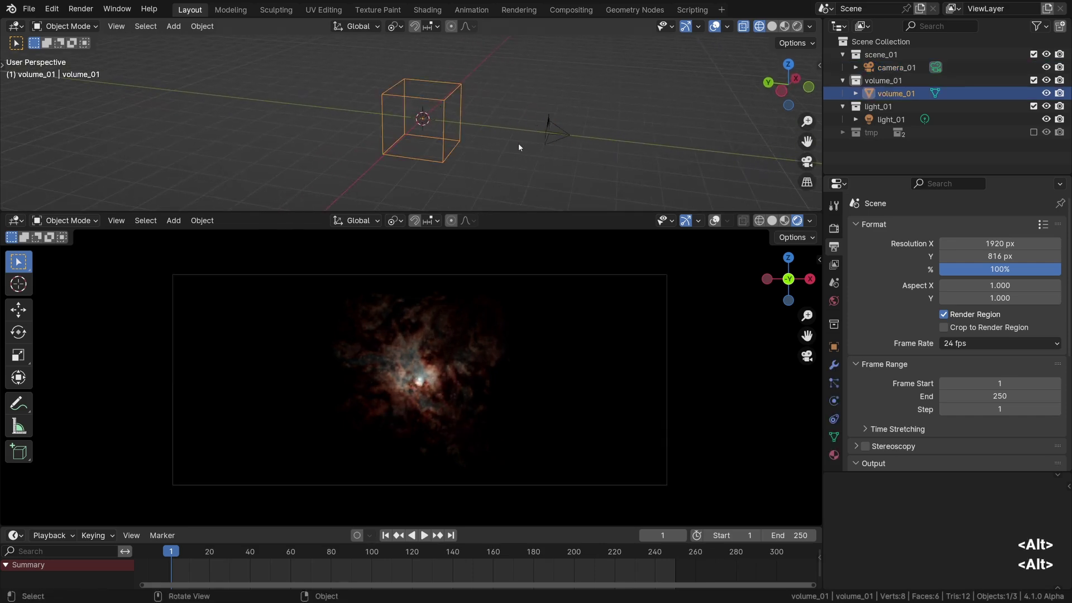
key("s")
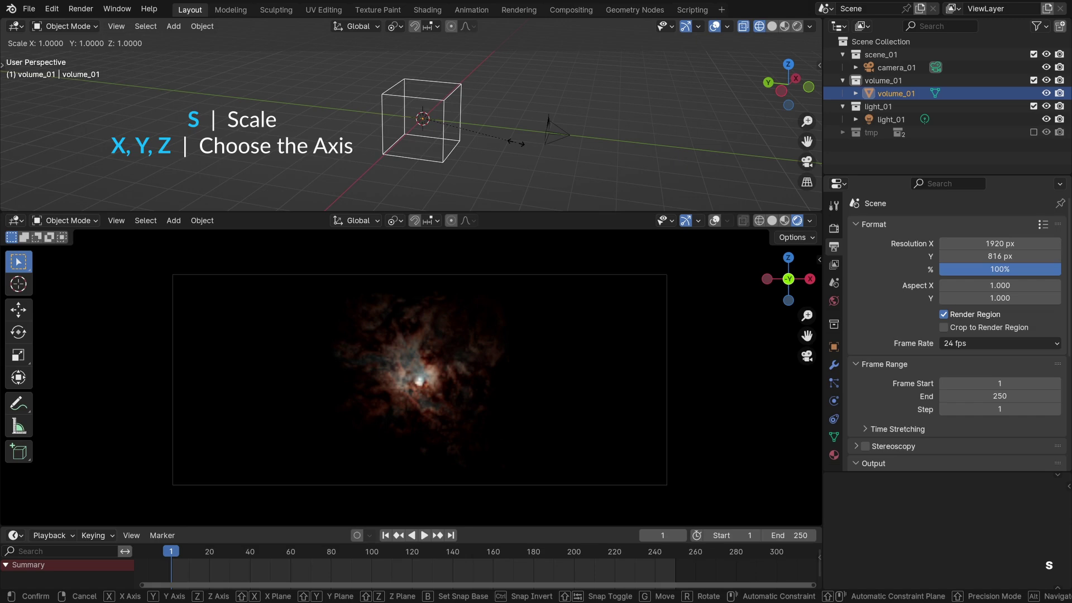
key("y")
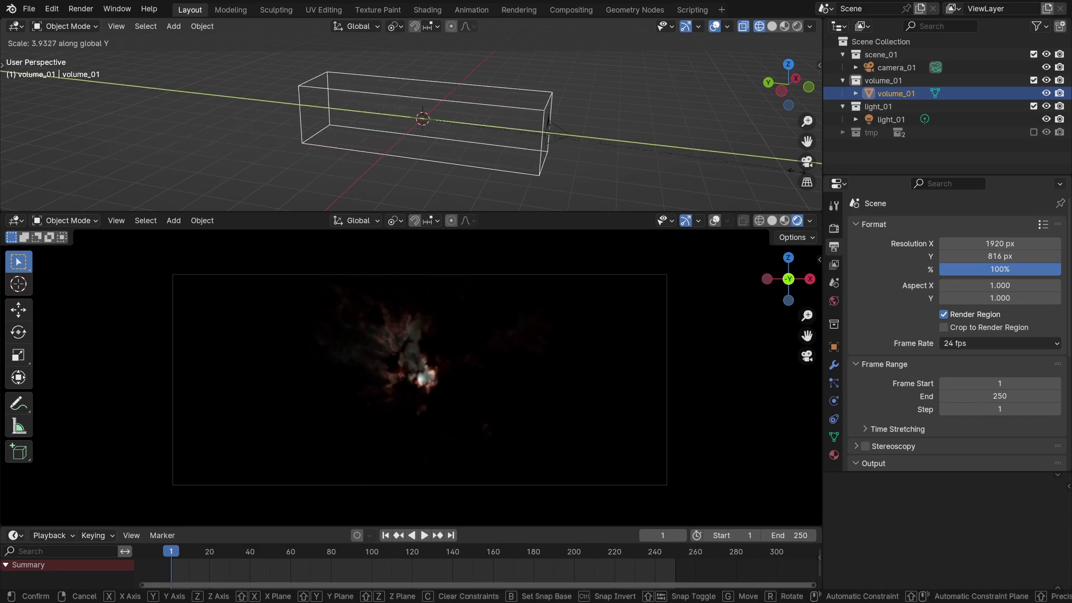
key("Escape")
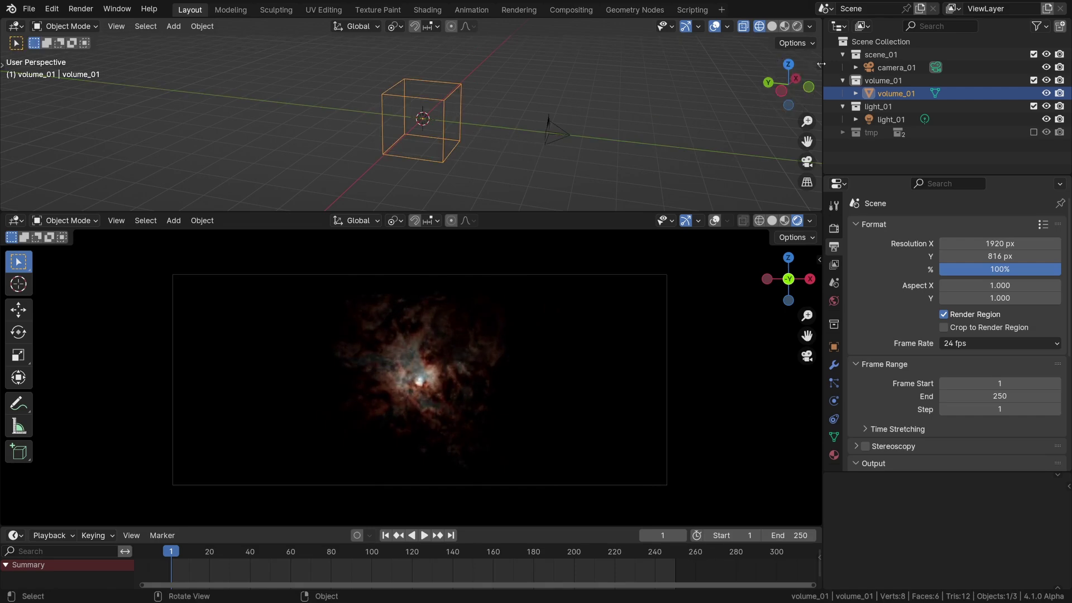
left_click_drag(821, 65, 638, 67)
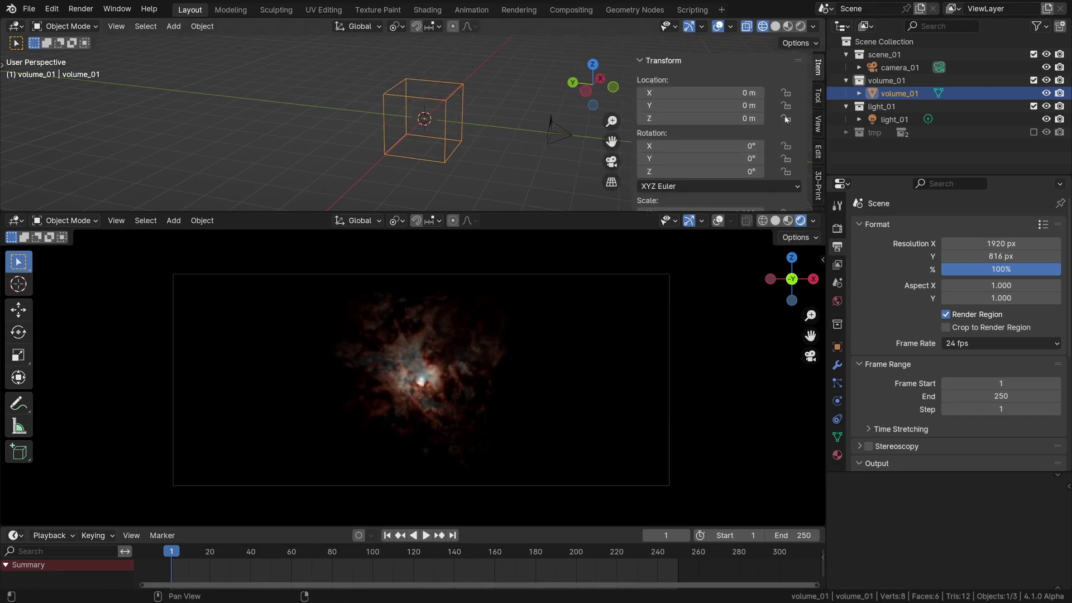
scroll(712, 126, "down", 4)
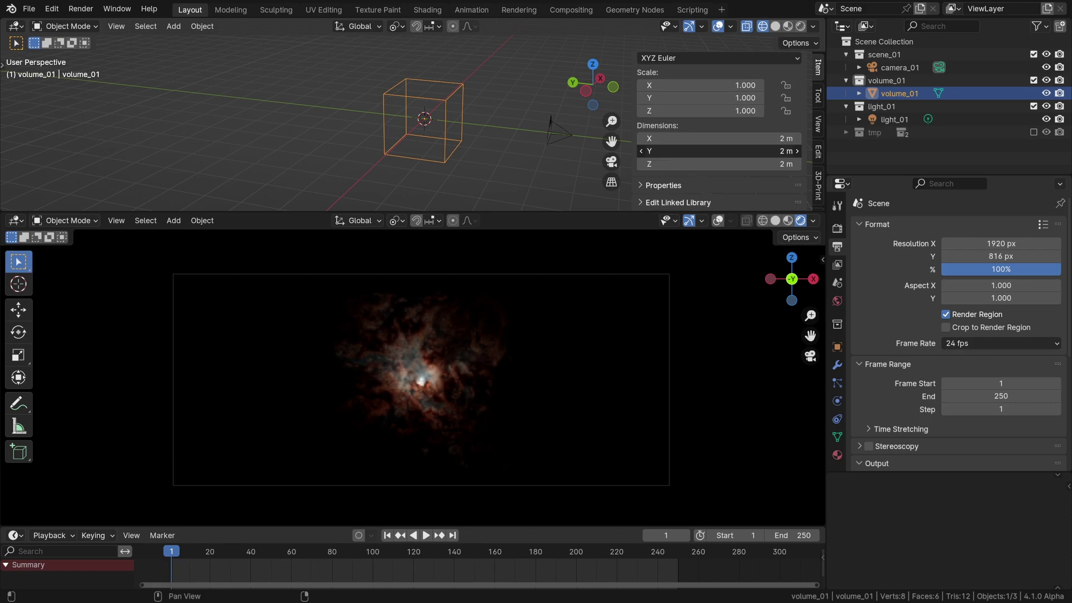
left_click_drag(720, 151, 787, 151)
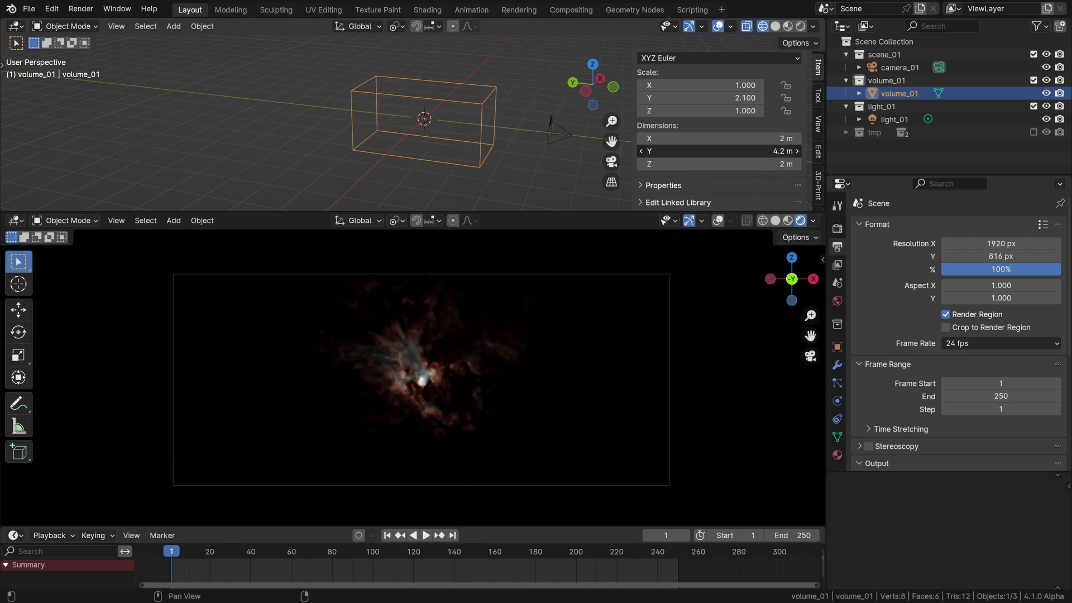
type("5")
key("Return")
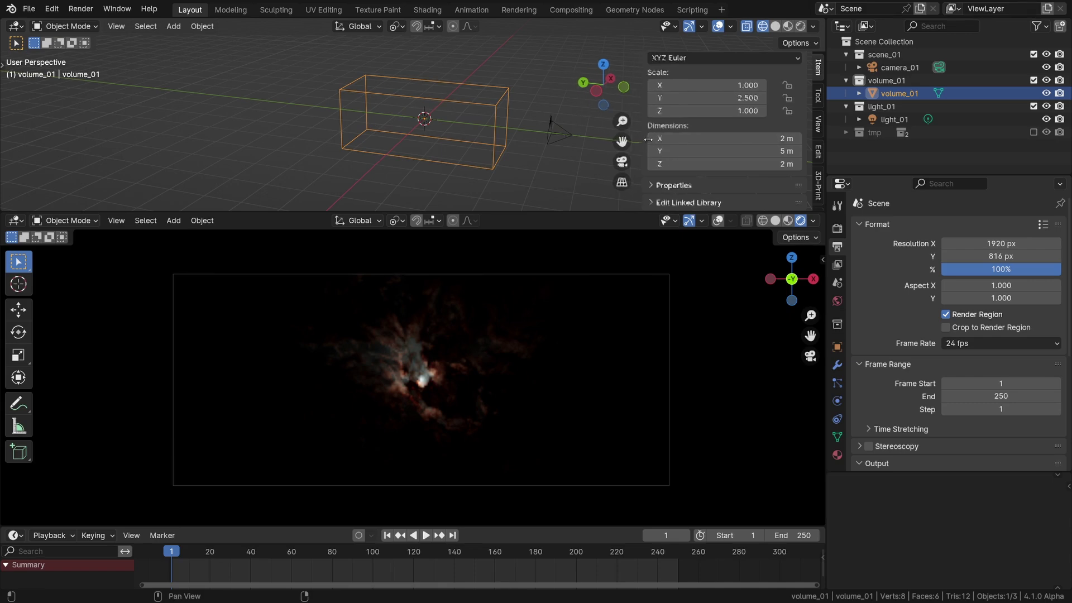
Step: Widen the top viewport and try a Y move of the camera, then cancel it
left_click_drag(634, 138, 691, 138)
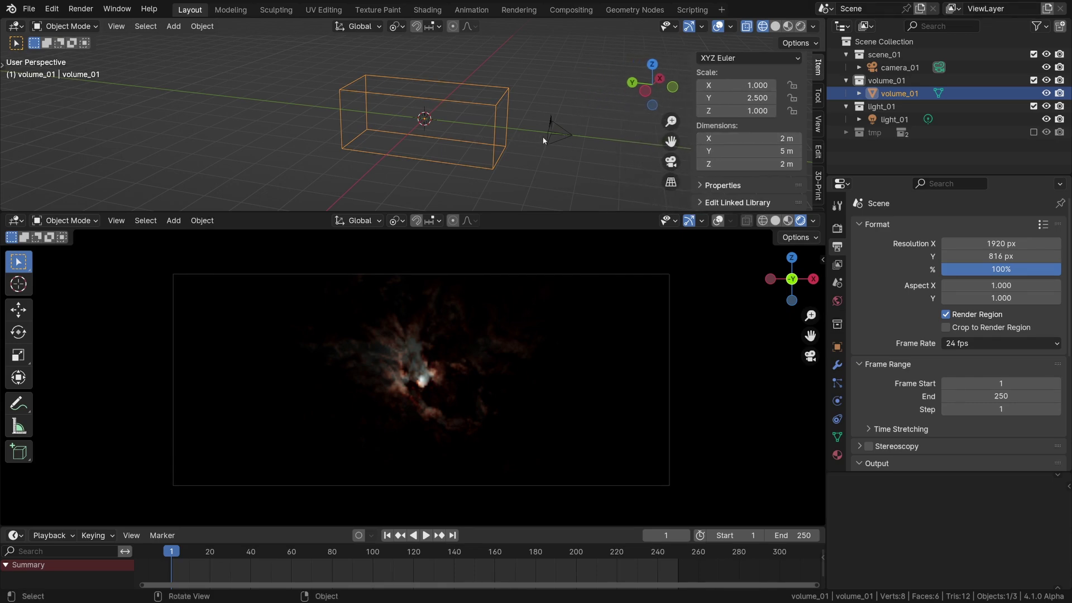
left_click(566, 142)
key("g")
key("y")
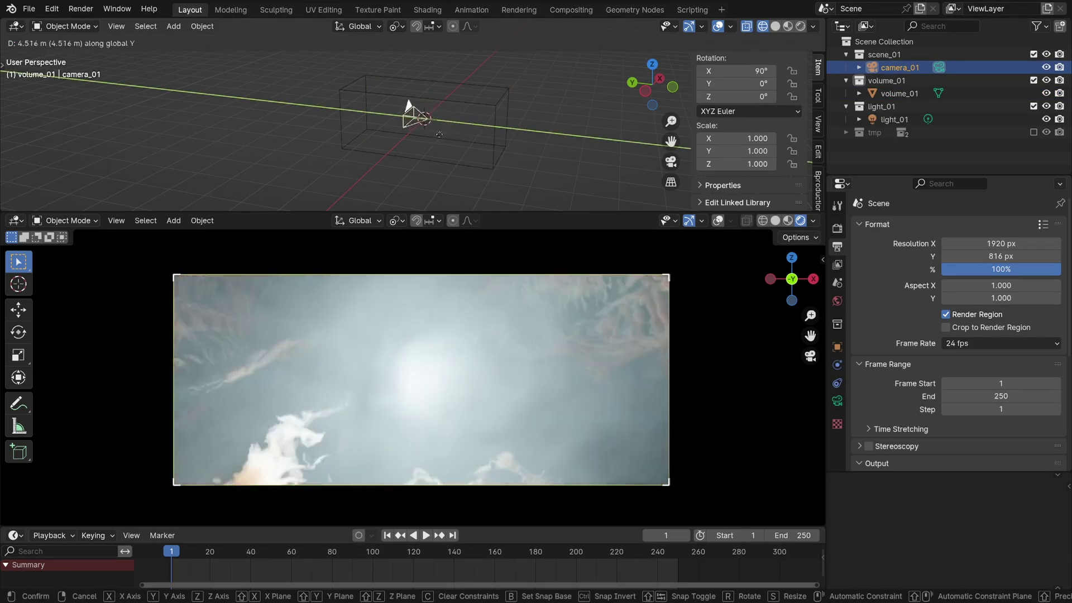
key("Escape")
Step: Temporarily set volume_01's Y dimension back to 10 m
left_click(497, 130)
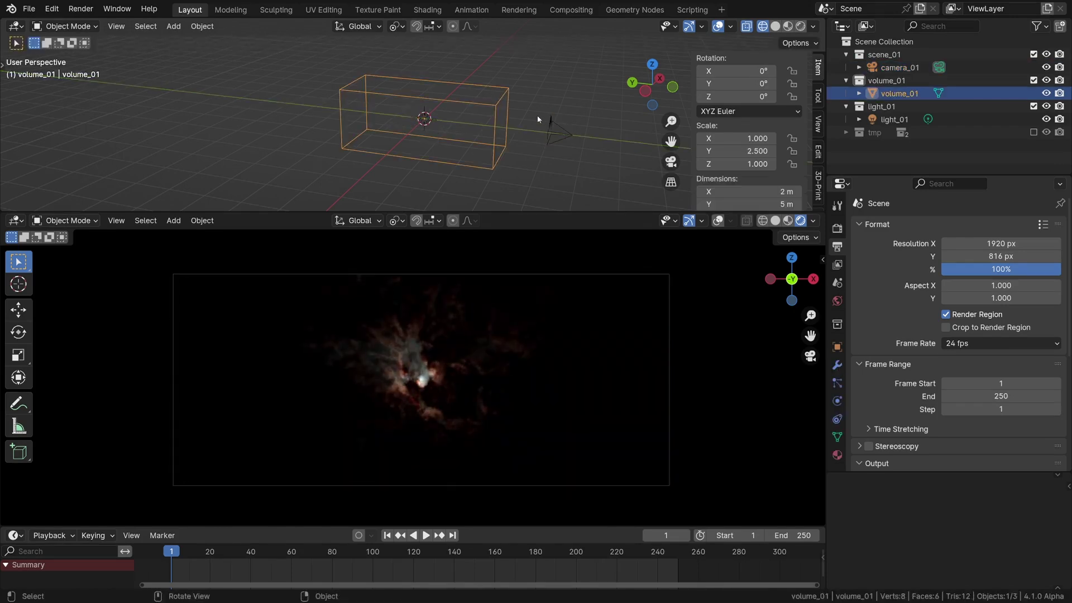
scroll(749, 126, "down", 3)
double_click(770, 151)
type("10")
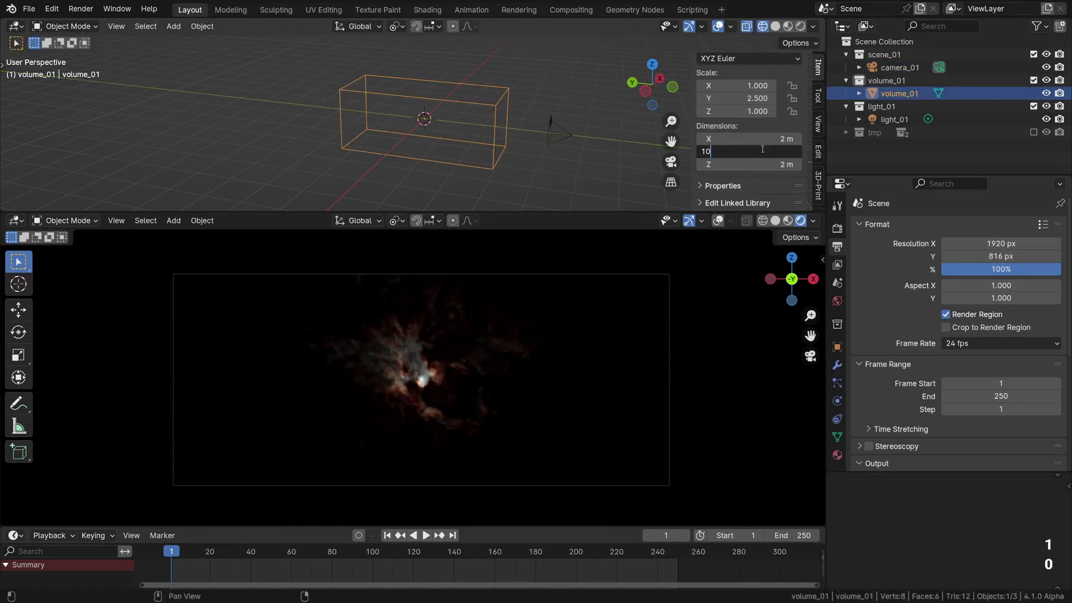
key("Return")
Step: Move the camera to a new position along the Y axis
left_click(567, 137)
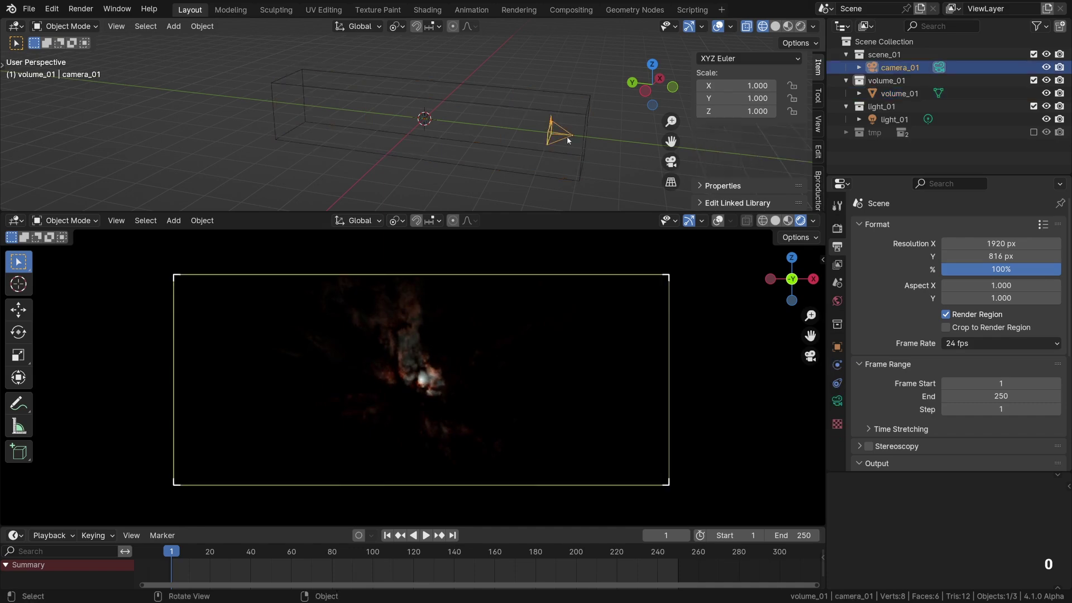
key("g")
key("y")
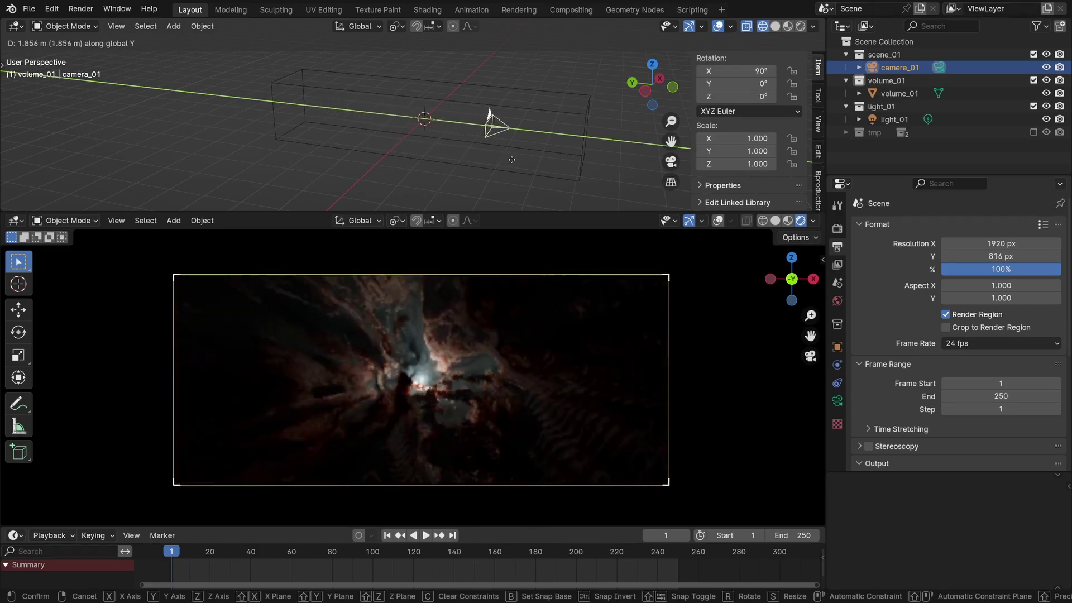
left_click(685, 142)
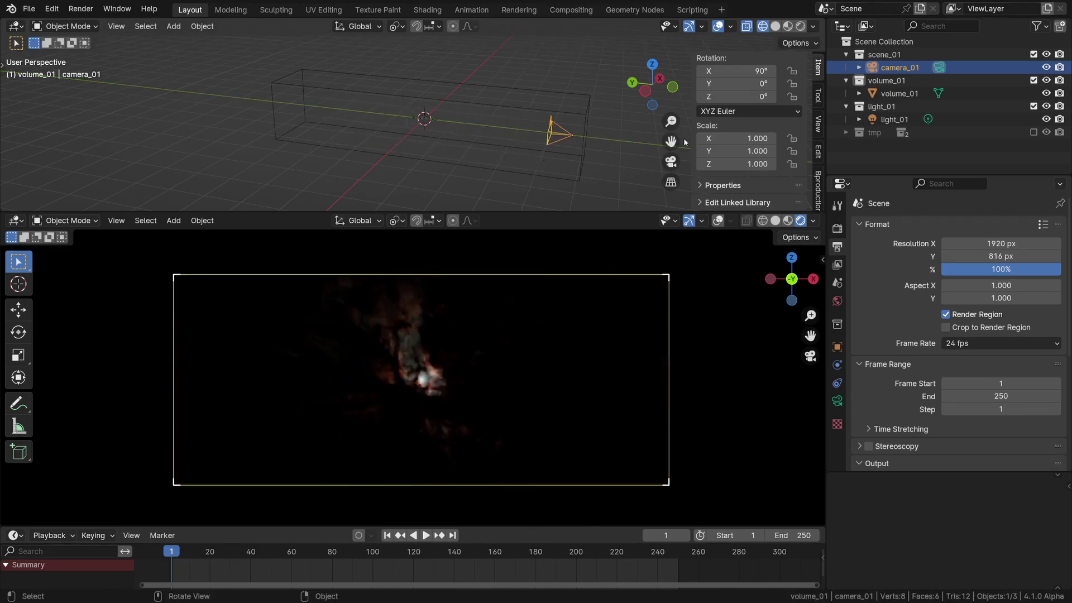
Step: Set volume_01's Y dimension back to 5 m
left_click(589, 109)
scroll(754, 151, "down", 2)
double_click(767, 179)
type("5 m")
key("Return")
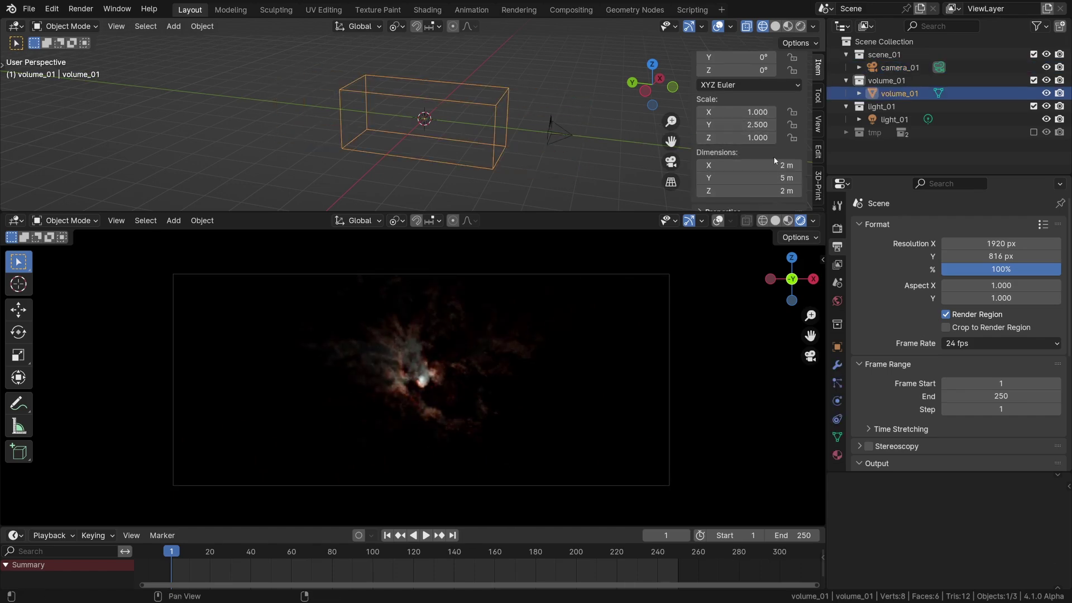
Step: Move camera_01 along Y to sit close to the nebula
left_click(565, 142)
key("g")
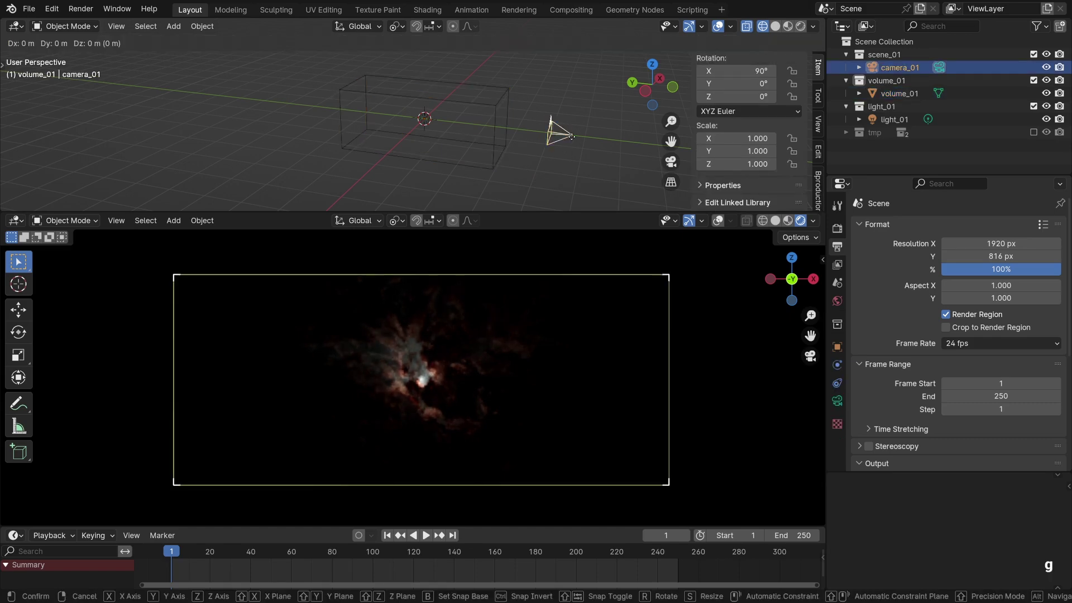
key("y")
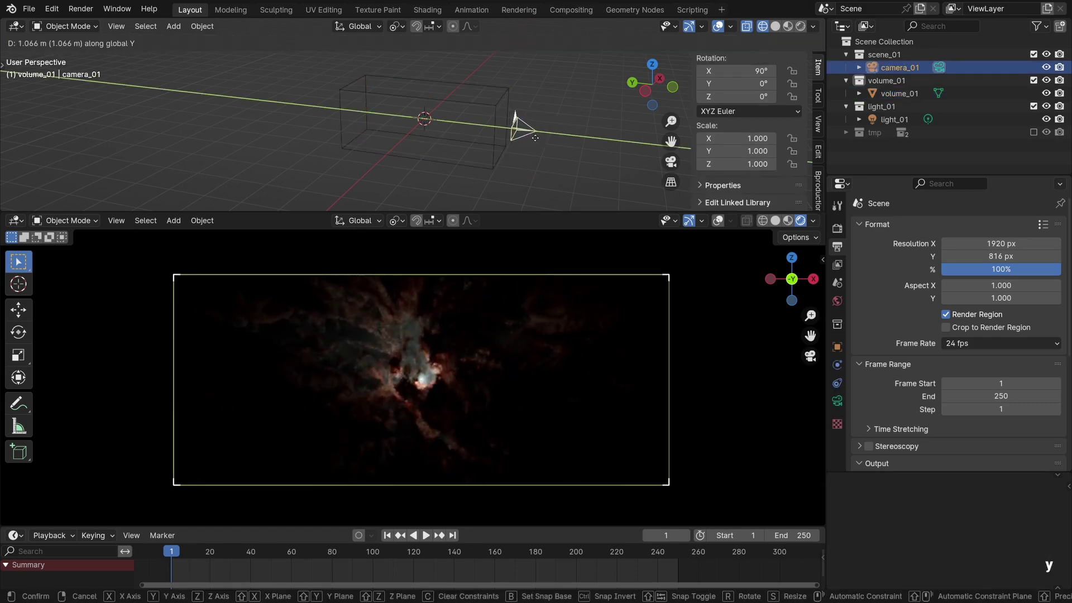
left_click(536, 137)
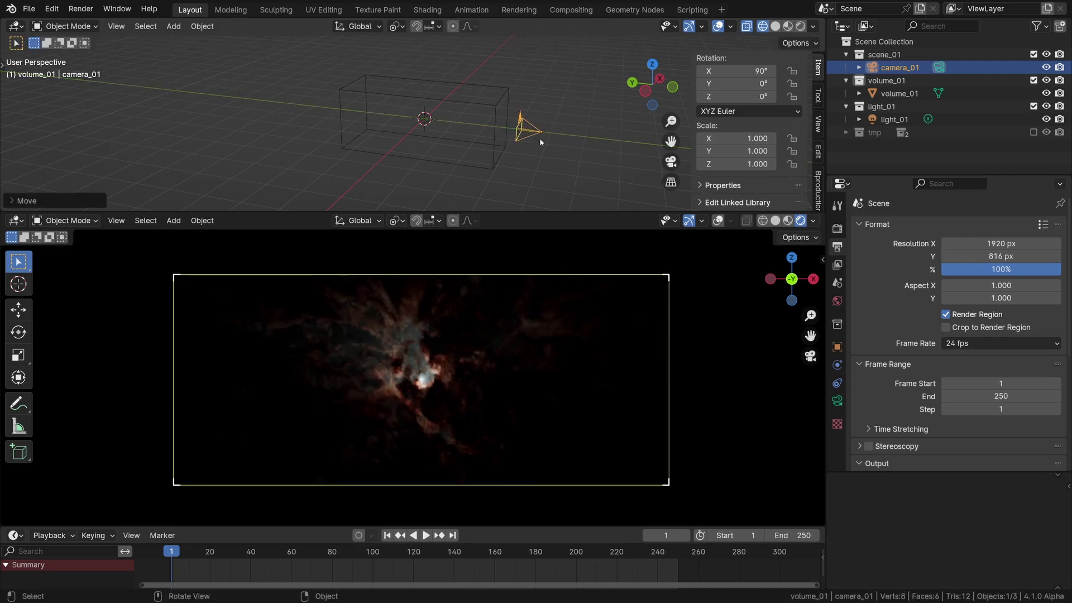
Step: Insert a camera keyframe from the context menu, then undo it
left_click(326, 432)
right_click(513, 185)
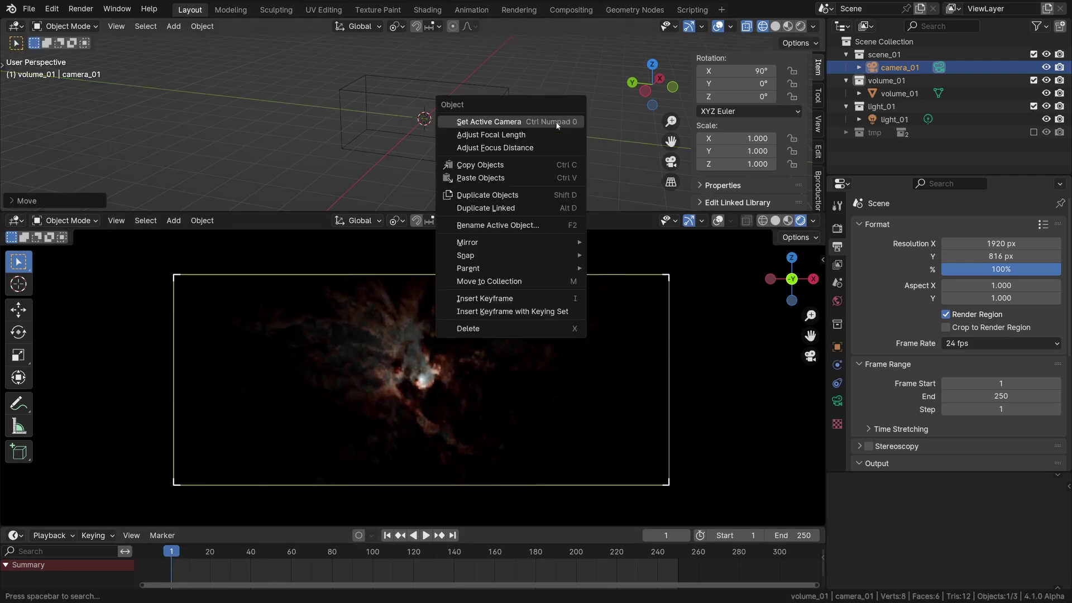
left_click(519, 299)
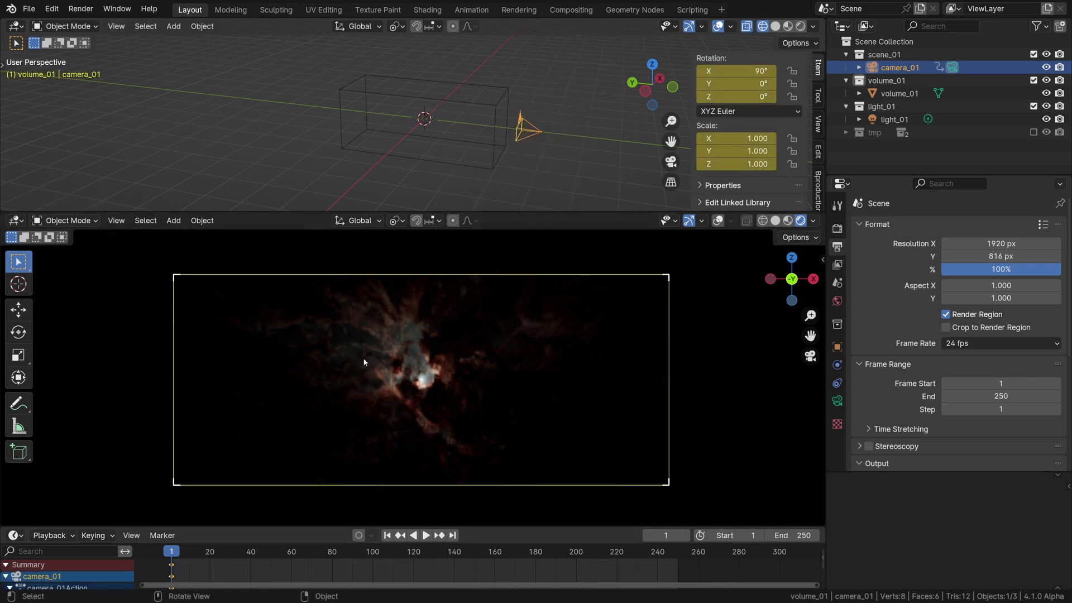
key("ctrl+z")
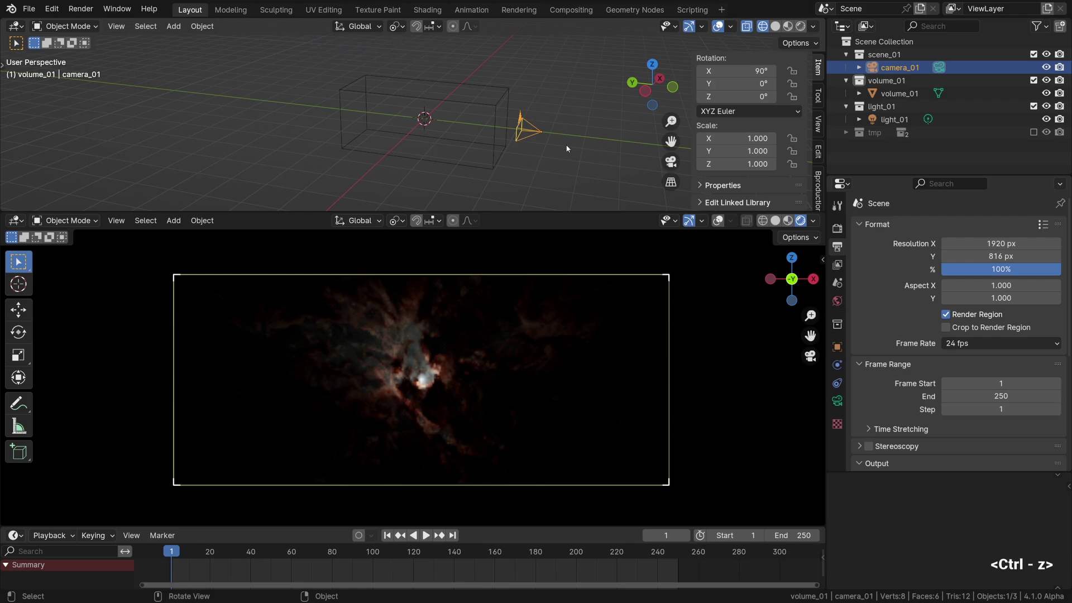
Step: Make Location the active keying set and key camera_01's location at frame 1
left_click(93, 535)
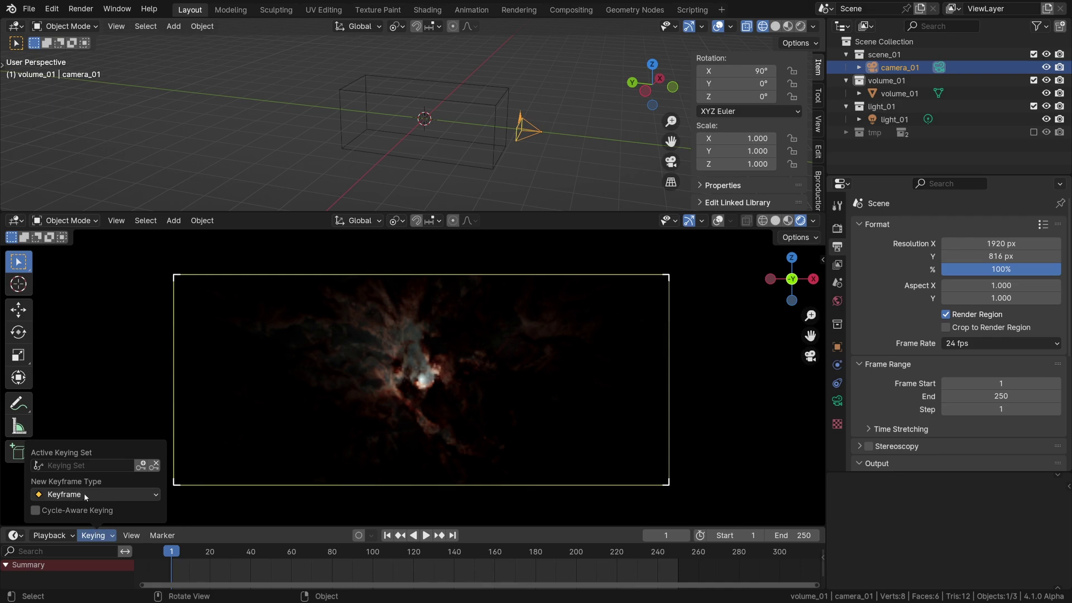
left_click(84, 466)
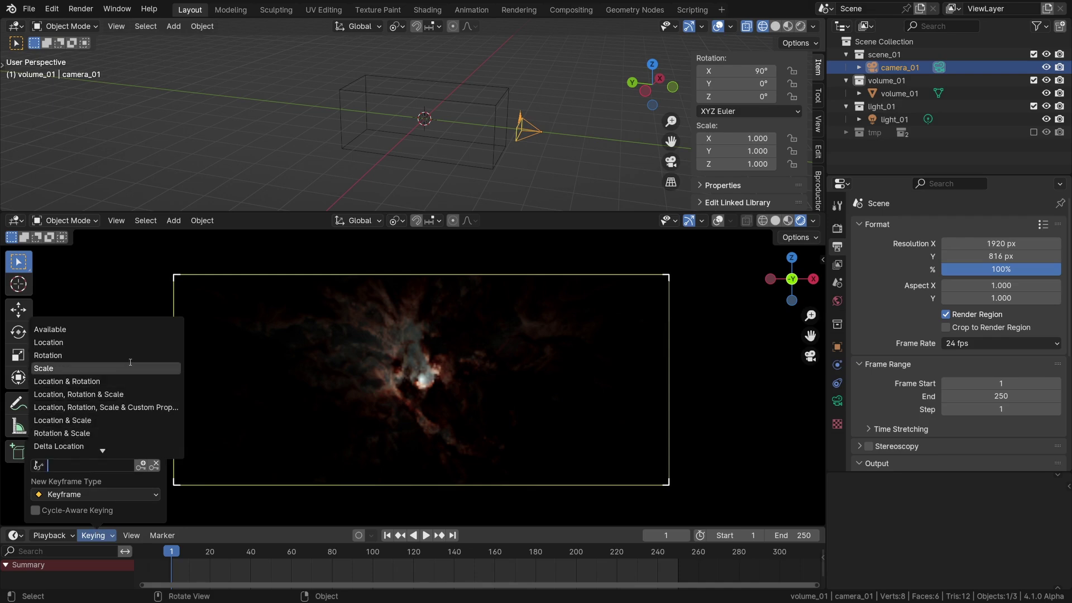
left_click(64, 342)
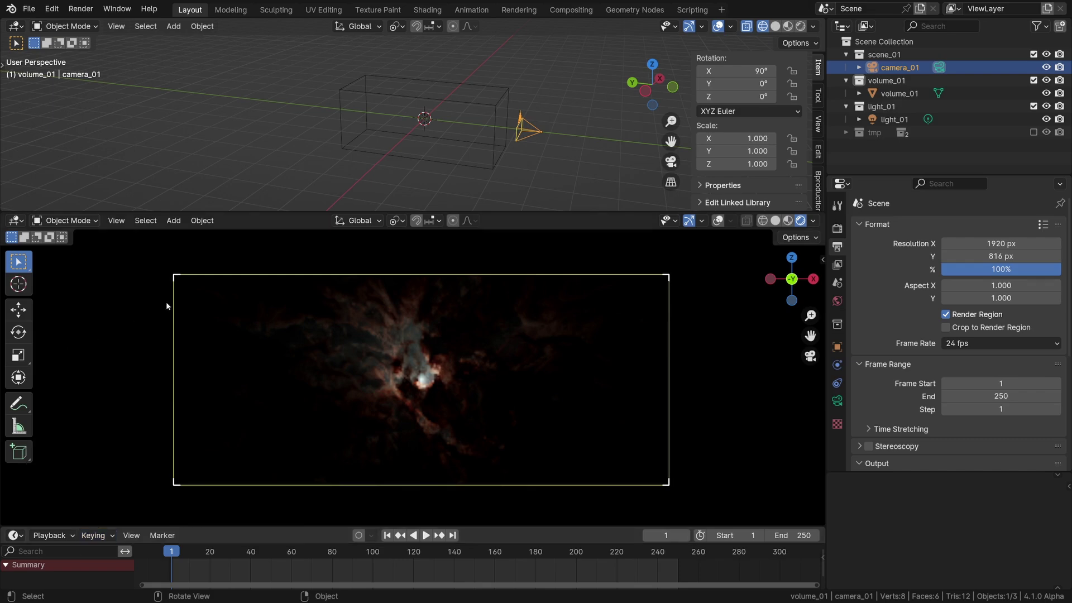
right_click(585, 115)
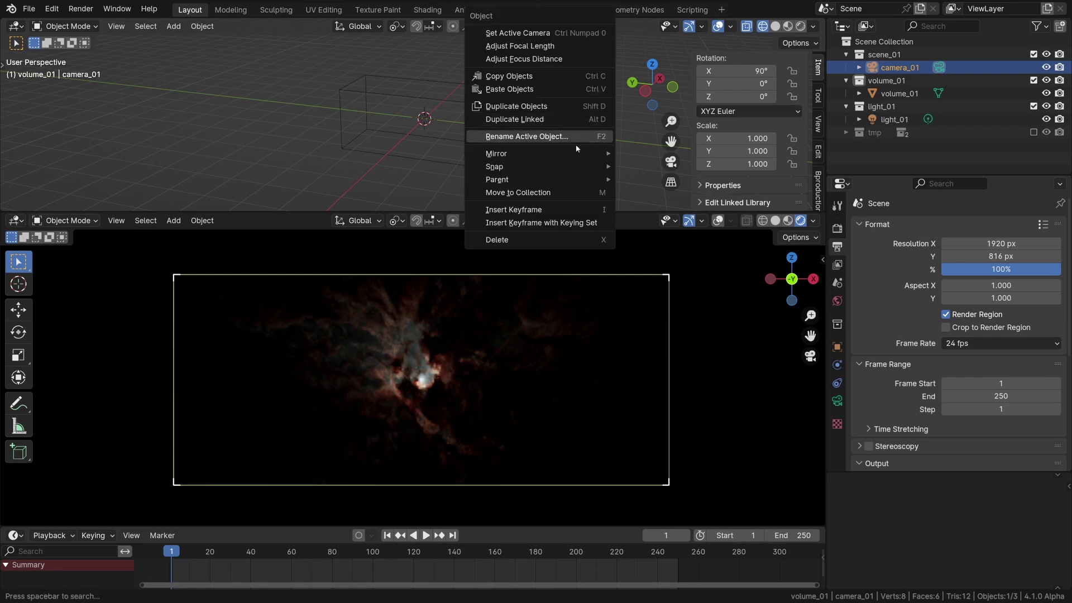
left_click(574, 211)
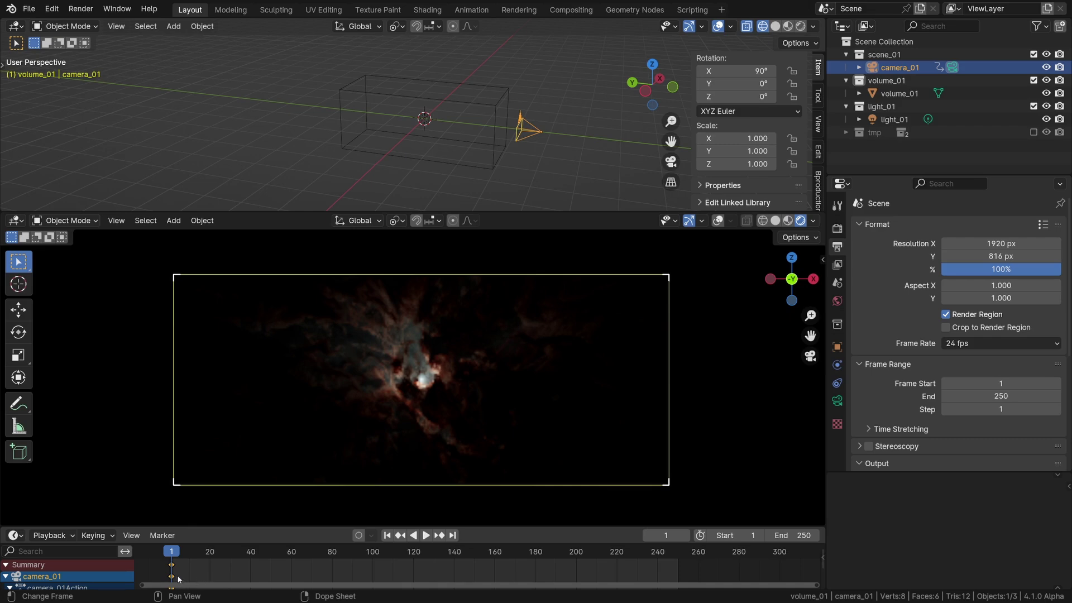
Step: At frame 250, move camera_01 along Y past the box's far end and key its location
left_click_drag(172, 554, 679, 575)
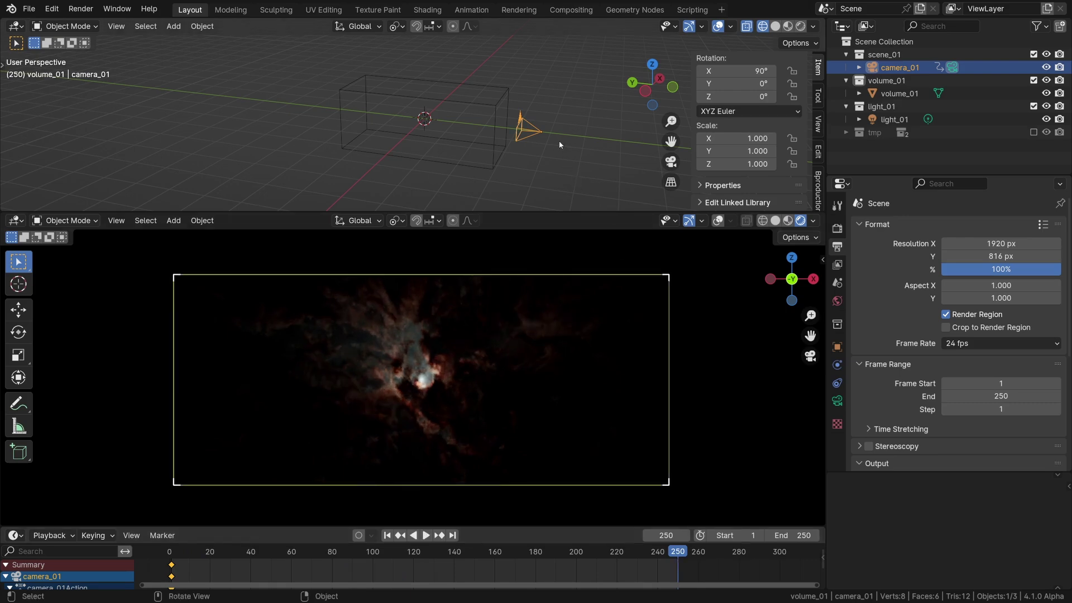
key("g")
key("y")
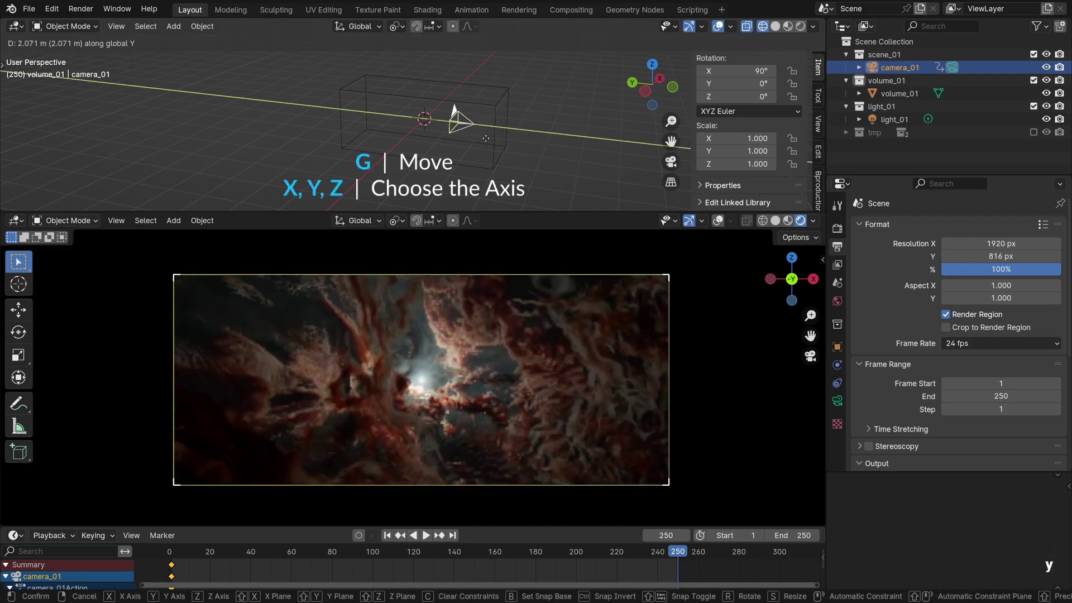
left_click(383, 126)
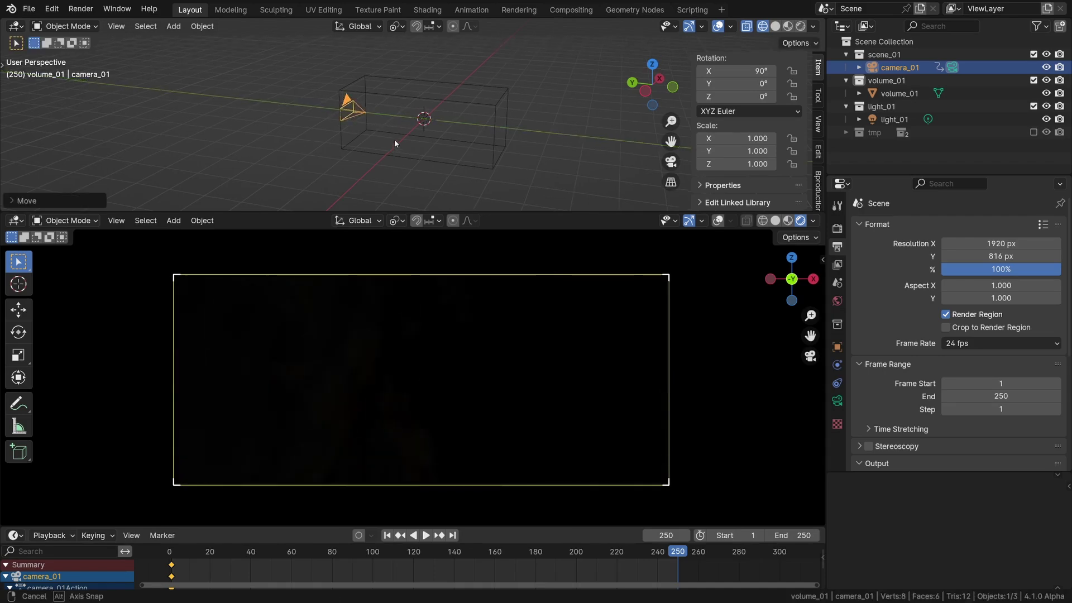
middle_click_drag(383, 126, 422, 123)
middle_click_drag(337, 140, 470, 122)
key("i")
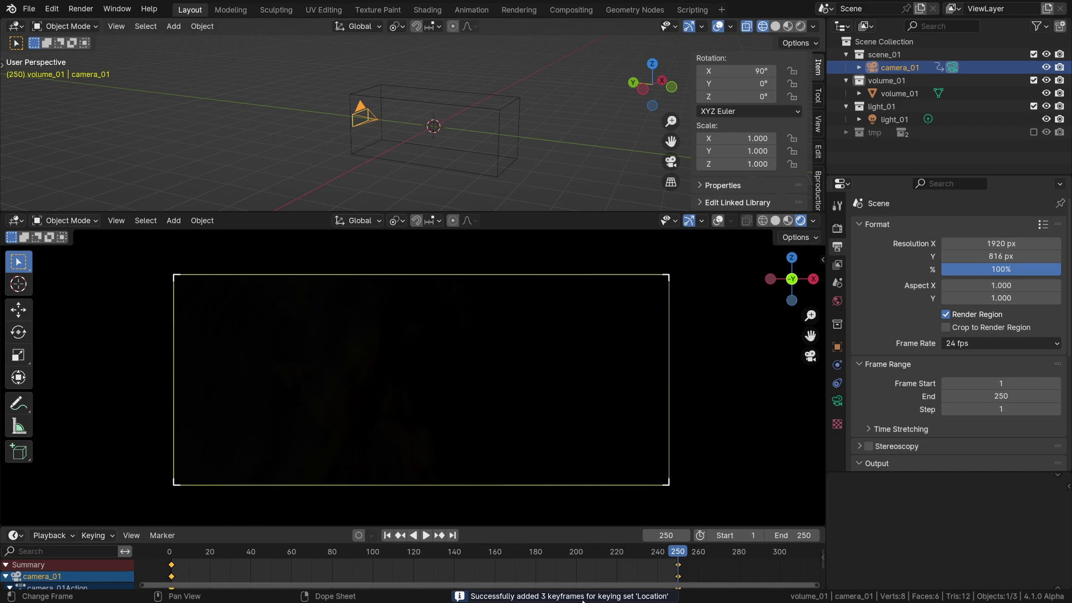
Step: Scrub and play the flythrough forwards and backwards, ending at frame 1
left_click_drag(677, 557, 612, 557)
left_click(386, 535)
left_click(425, 536)
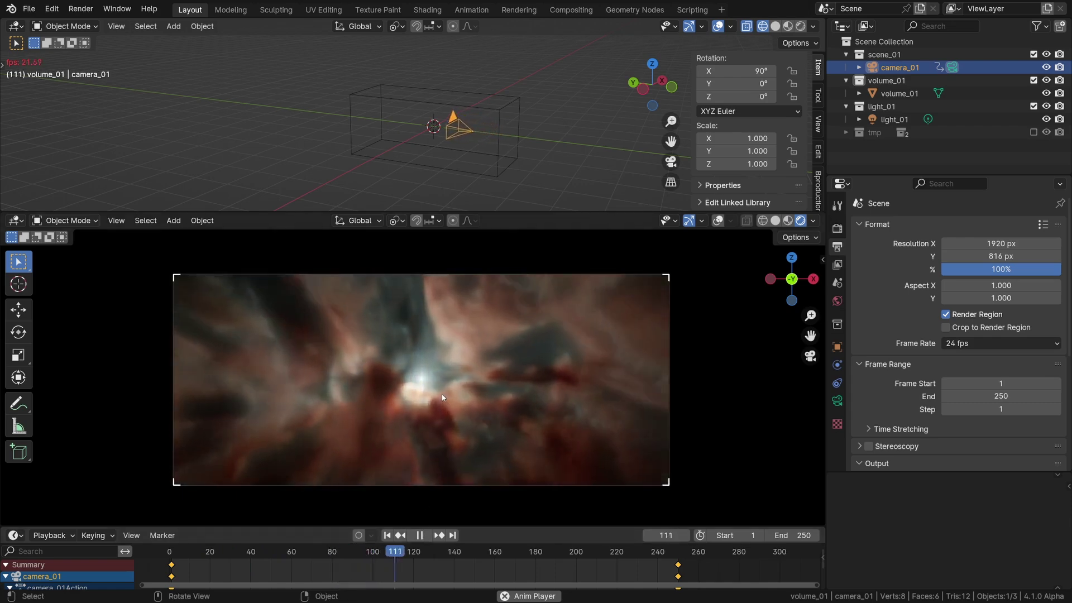
left_click_drag(470, 553, 609, 556)
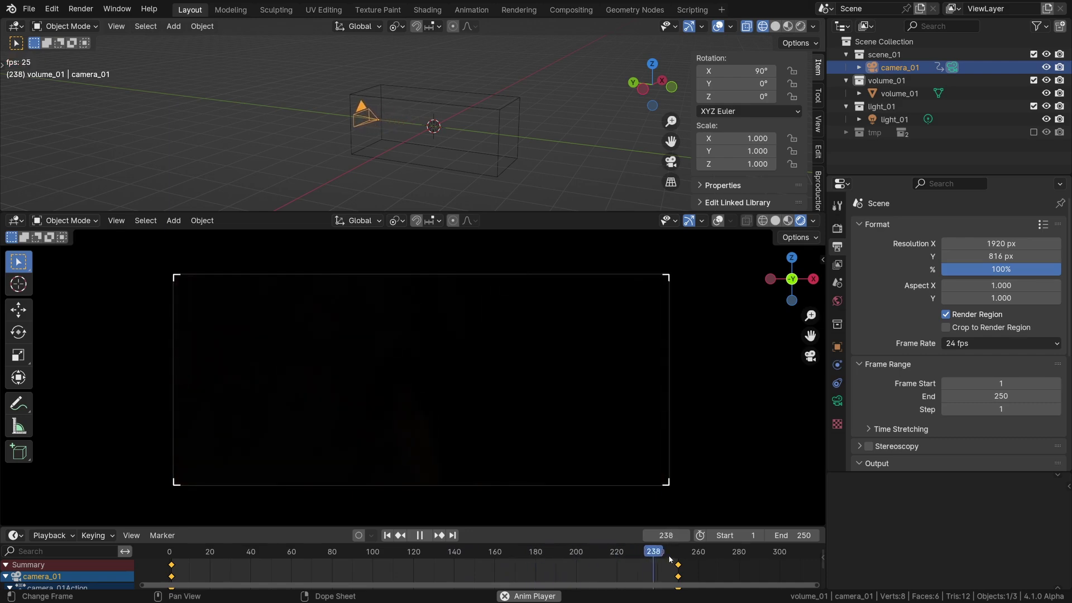
left_click_drag(669, 559, 670, 558)
key("ctrl+shift+space")
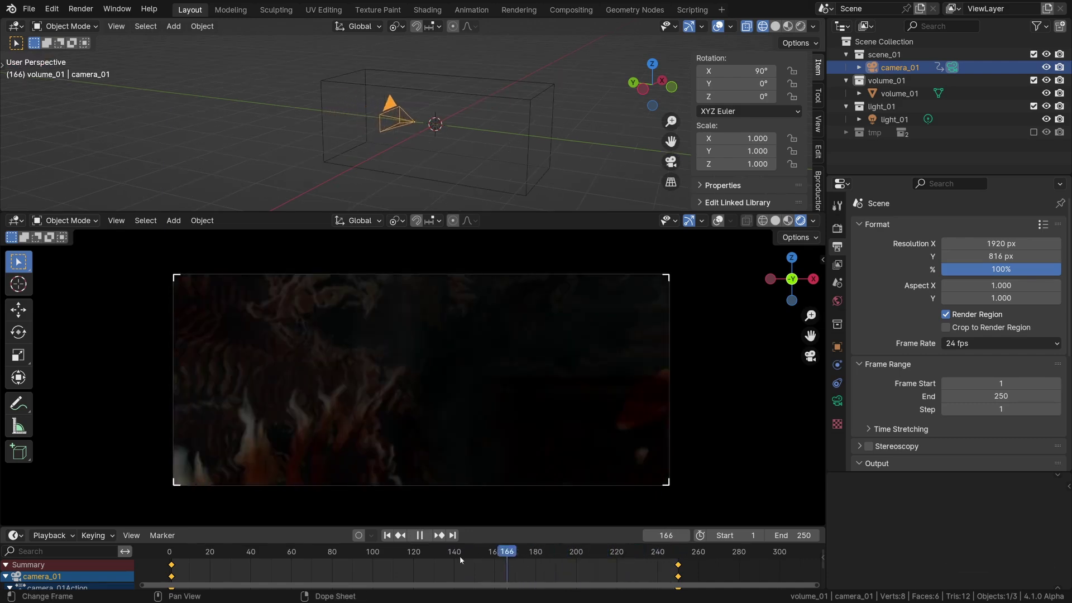
key("shift+Left")
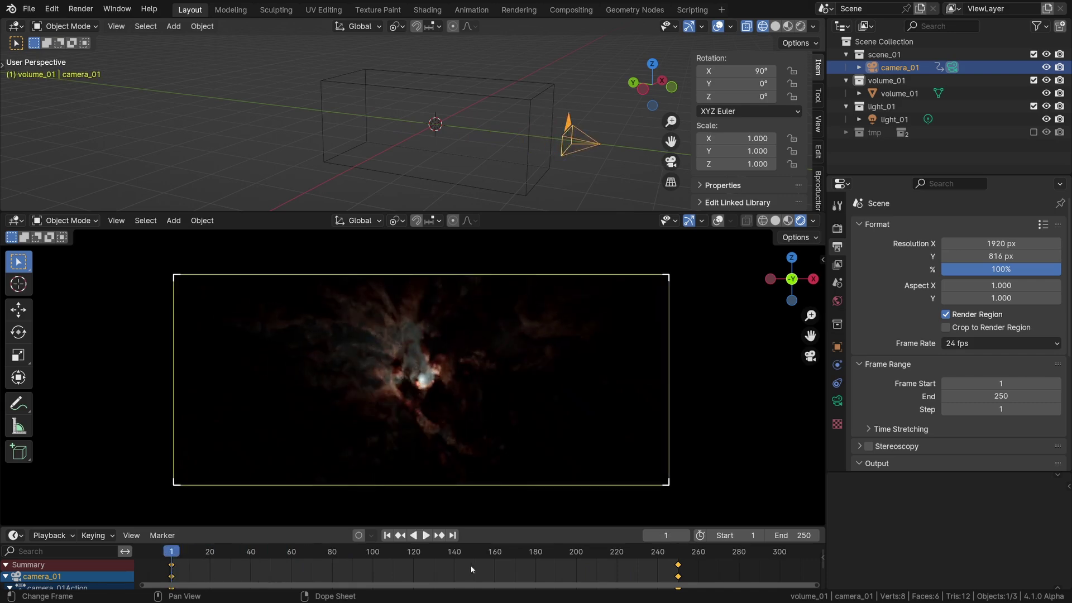
Step: Set the camera keyframes to Linear interpolation and play the flythrough
key("t")
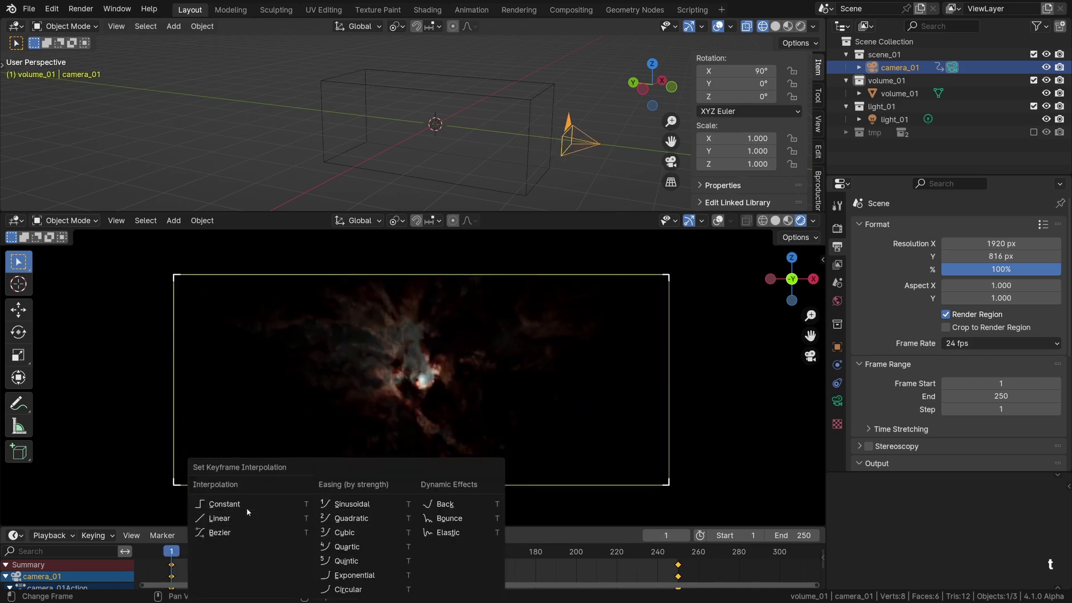
left_click(238, 519)
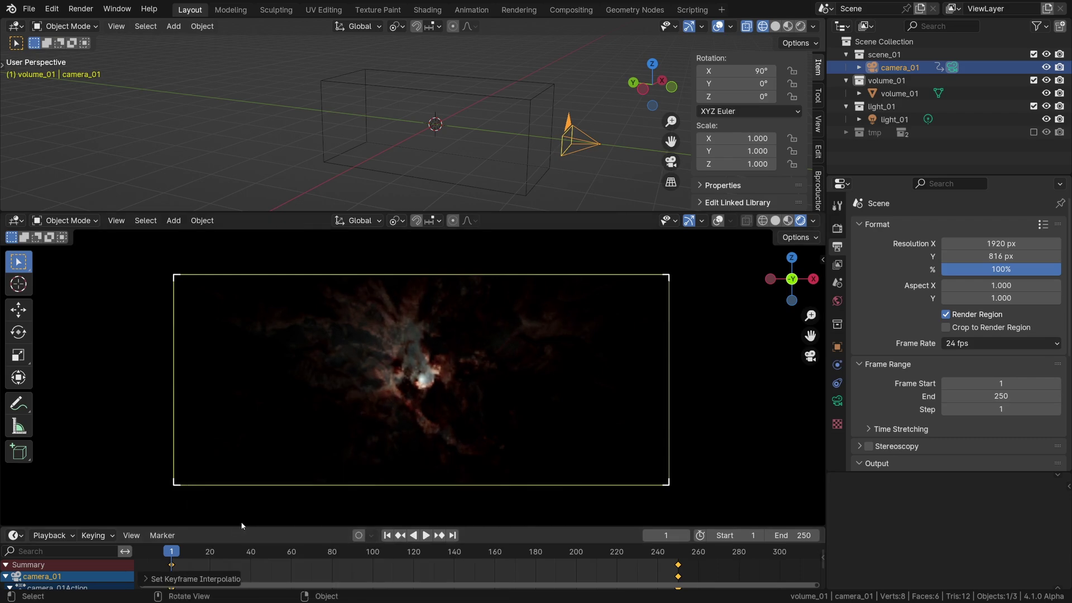
key("space")
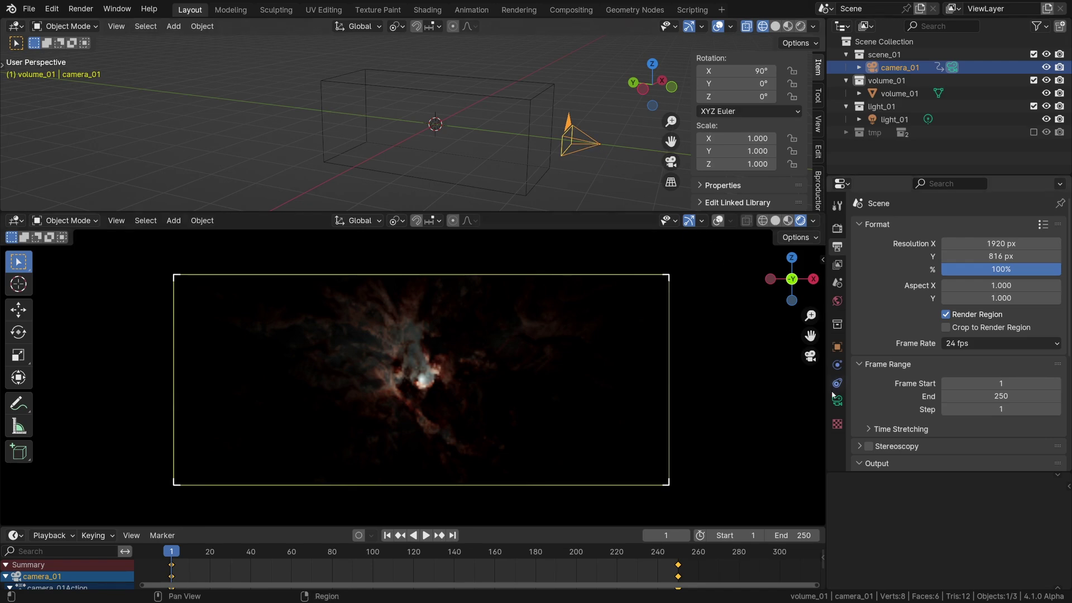
Step: In the Camera data tab, set focal length to 50 mm, move to a later frame, then drag it lower
left_click(837, 401)
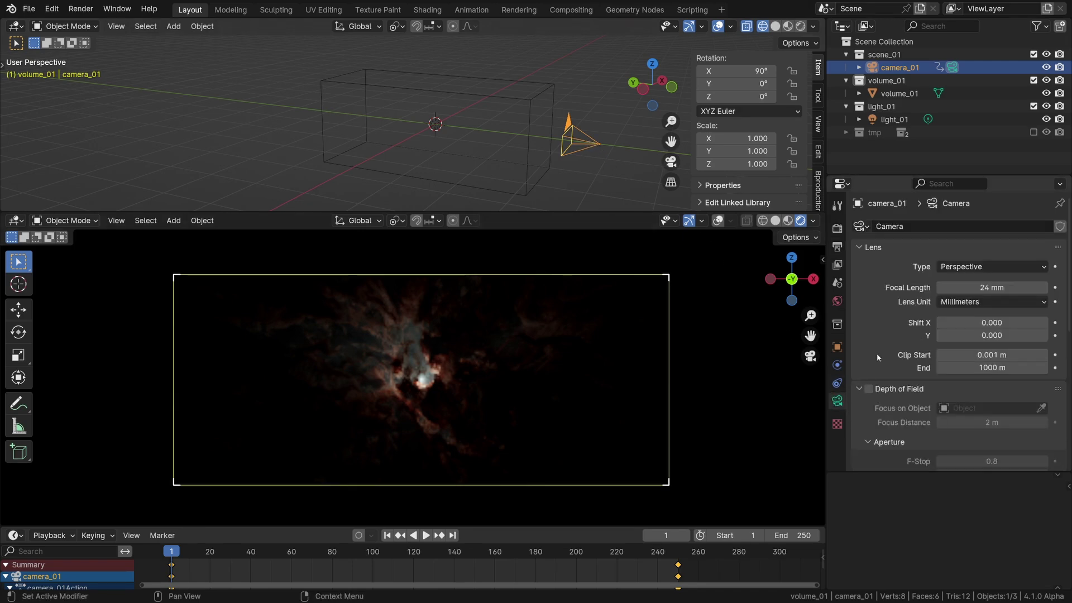
double_click(979, 288)
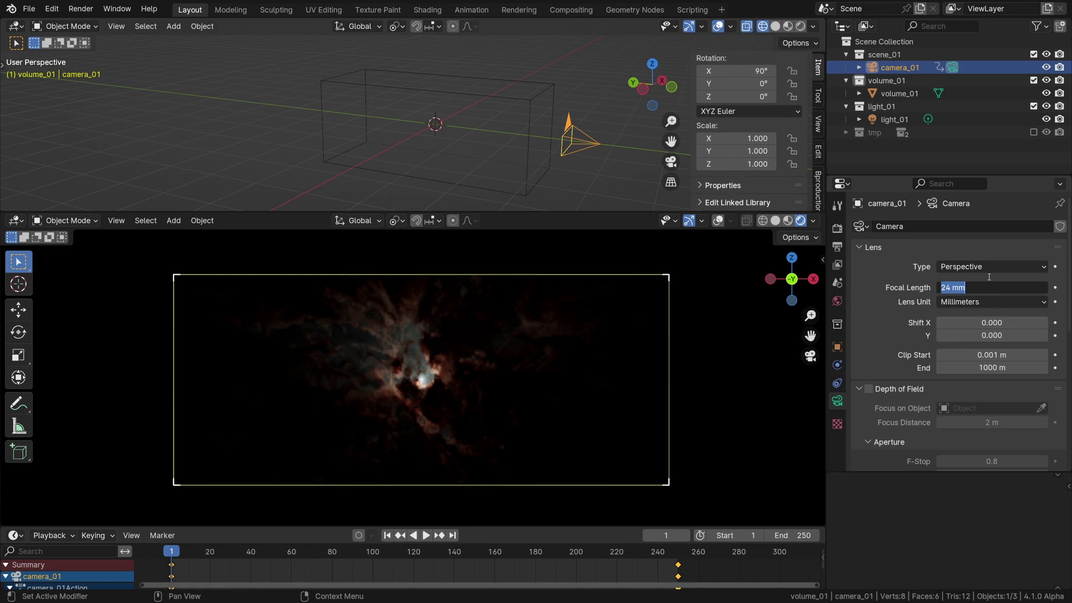
key("Return")
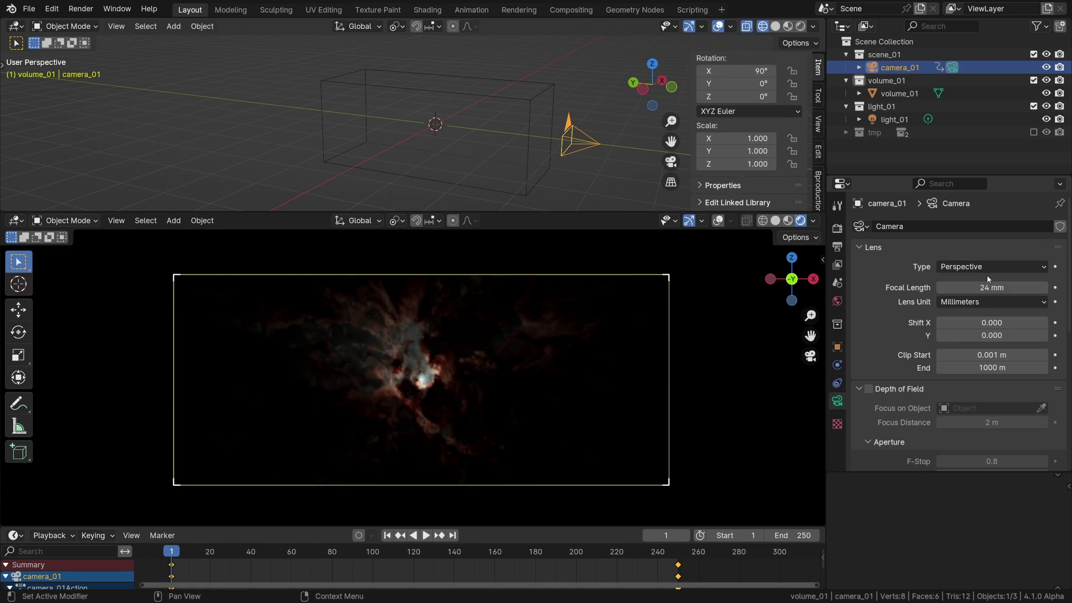
double_click(987, 287)
type("5")
type("0")
key("Return")
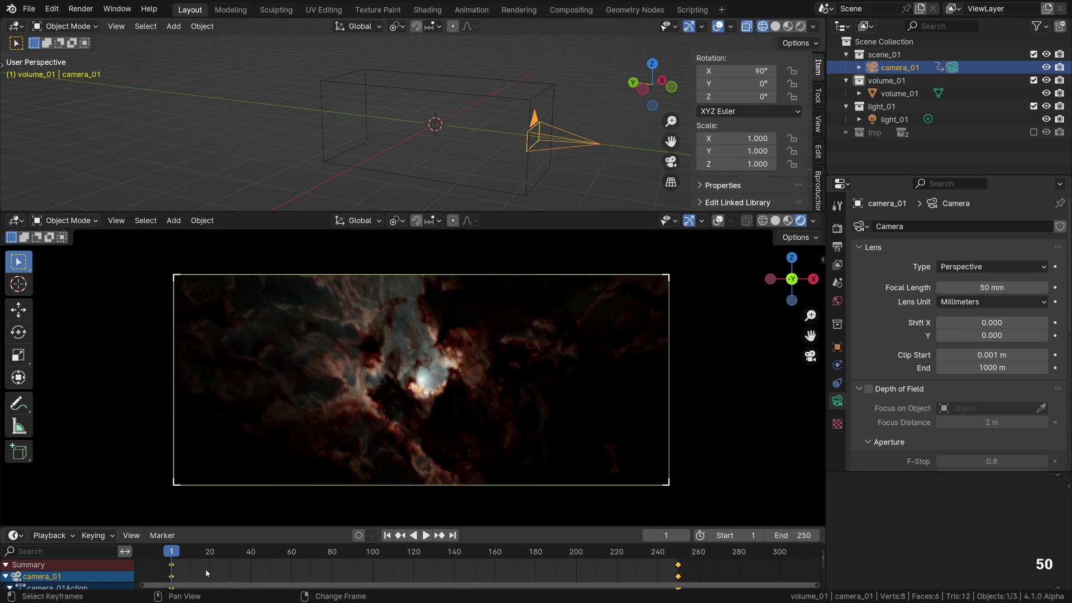
mouse_move(204, 569)
left_mouse_down()
mouse_move(360, 578)
mouse_move(208, 565)
left_mouse_up()
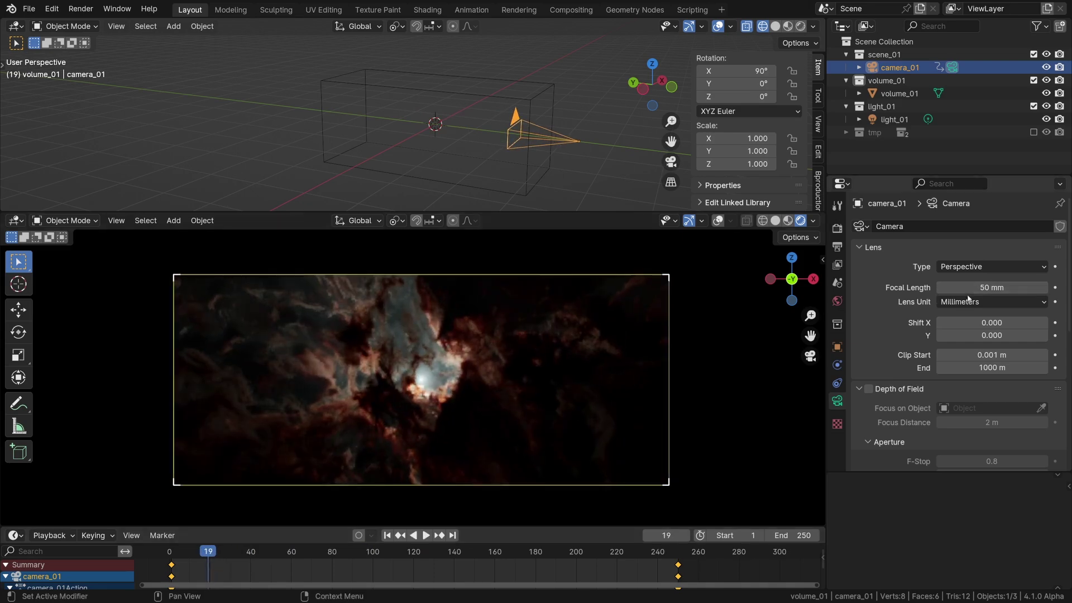
left_click_drag(991, 287, 936, 287)
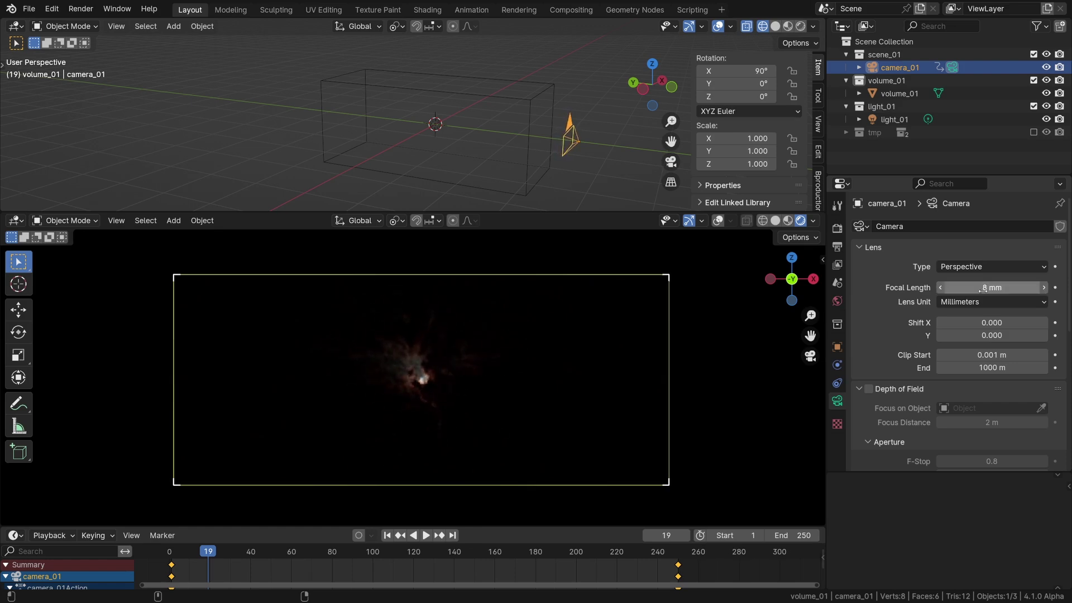
Step: Play the flythrough repeatedly with the 8 mm wide lens
key("shift+space")
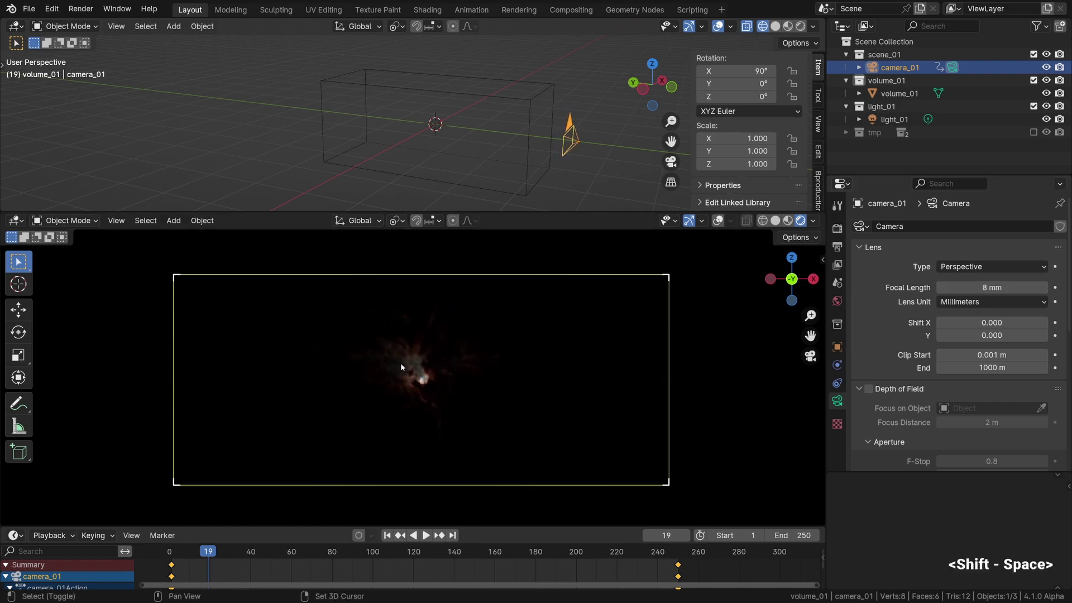
key("shift+space")
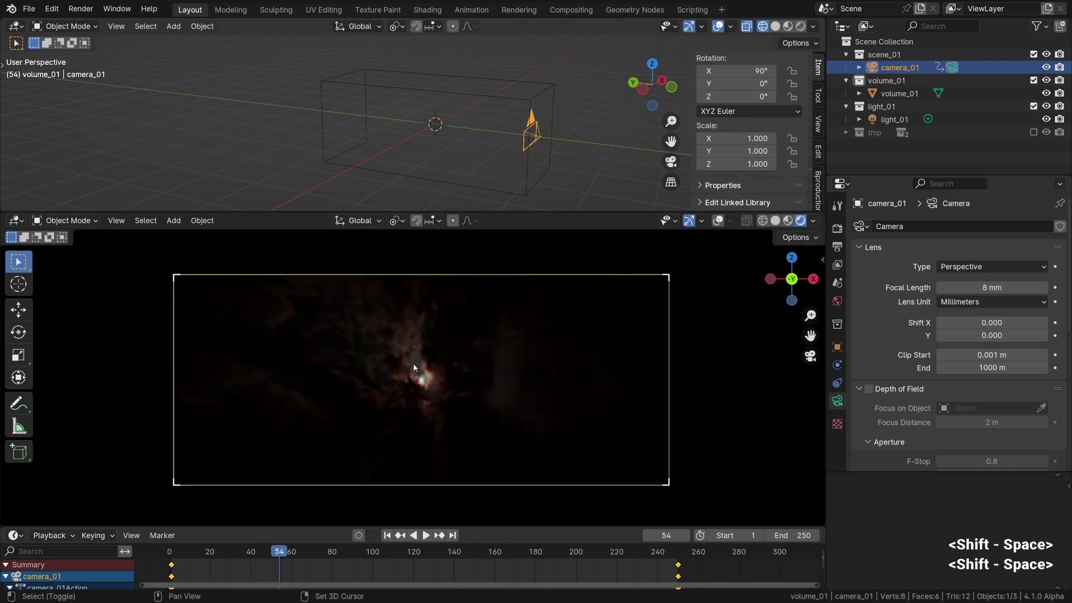
key("shift+space")
key("shift+space")
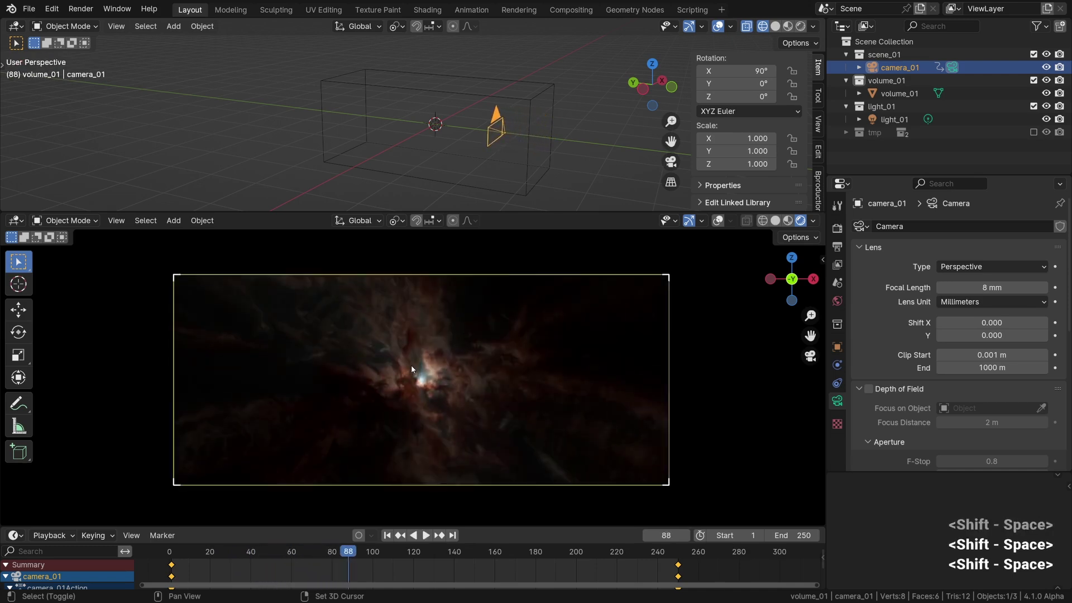
key("shift+space")
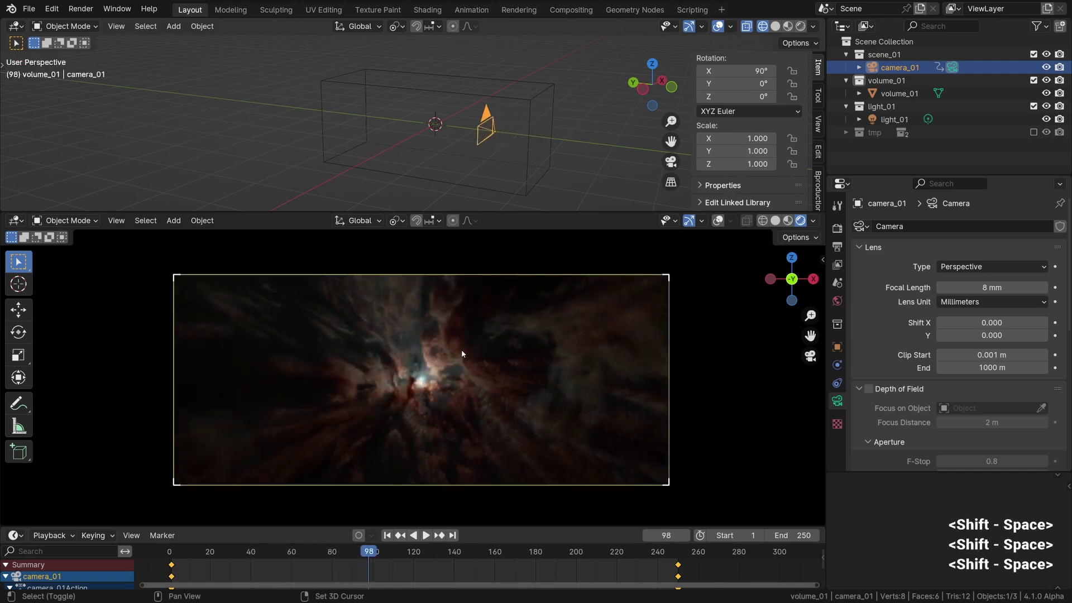
key("shift+space")
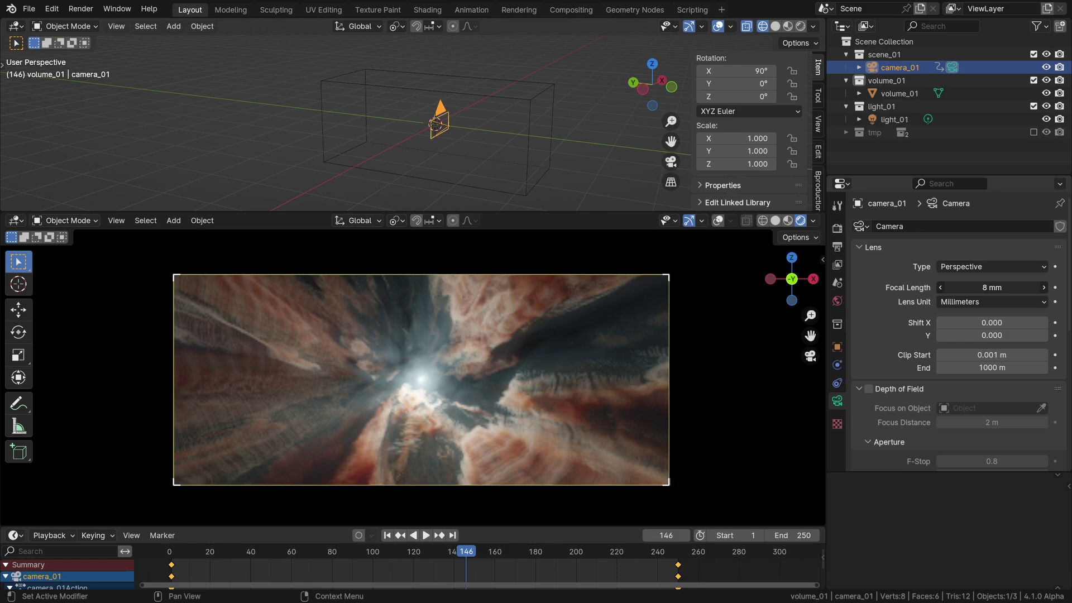
Step: Set the focal length to 24 mm and return to frame 1
double_click(992, 287)
type("24")
key("Return")
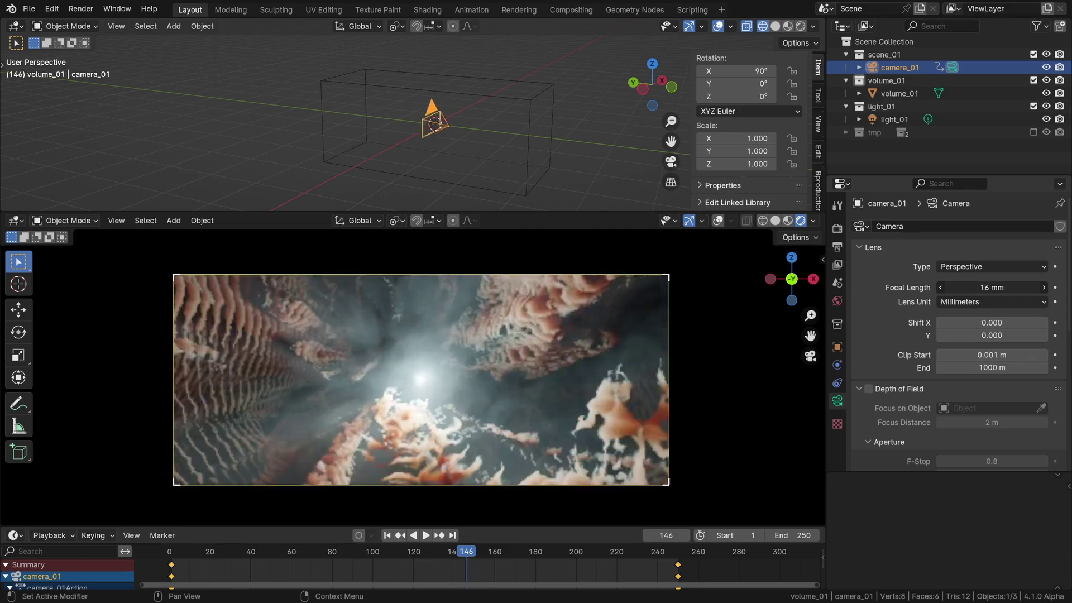
key("shift+Left")
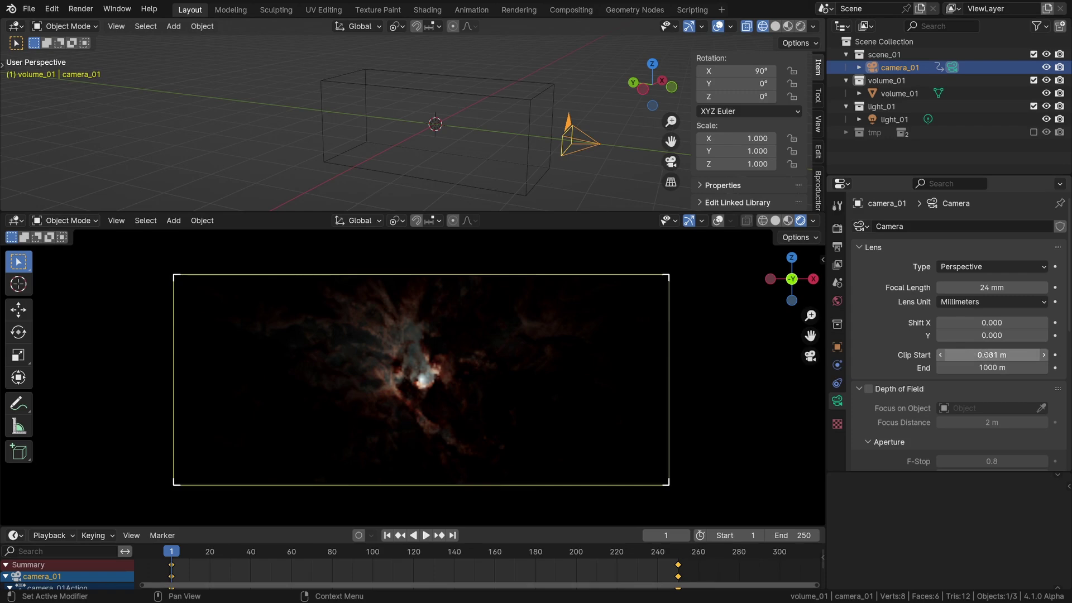
Step: Drag the camera clip start above 0.001 m, then play and stop the flythrough to check clipping
double_click(991, 354)
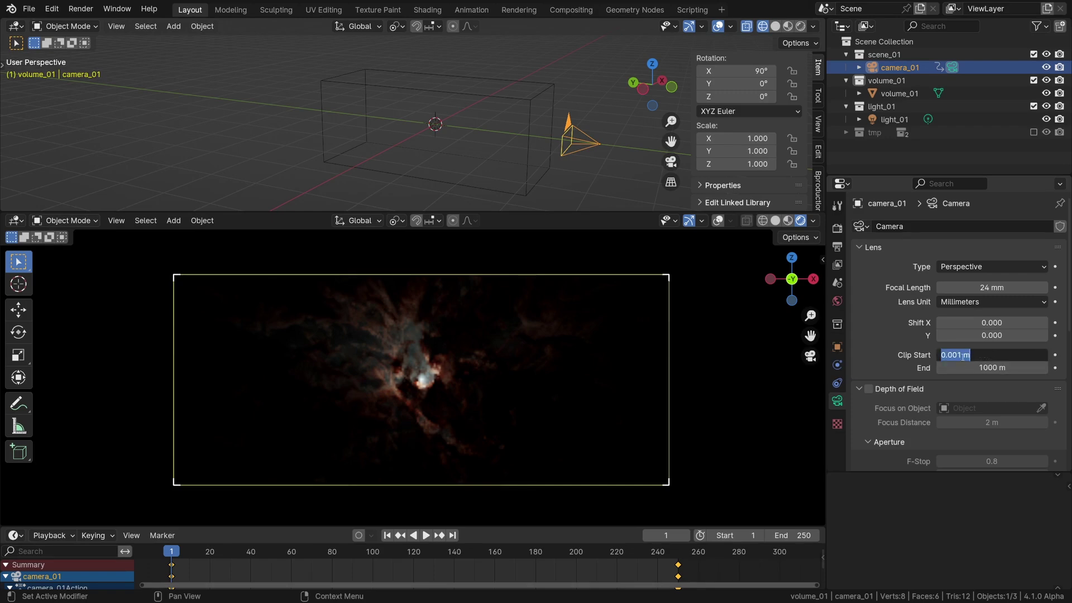
key("Return")
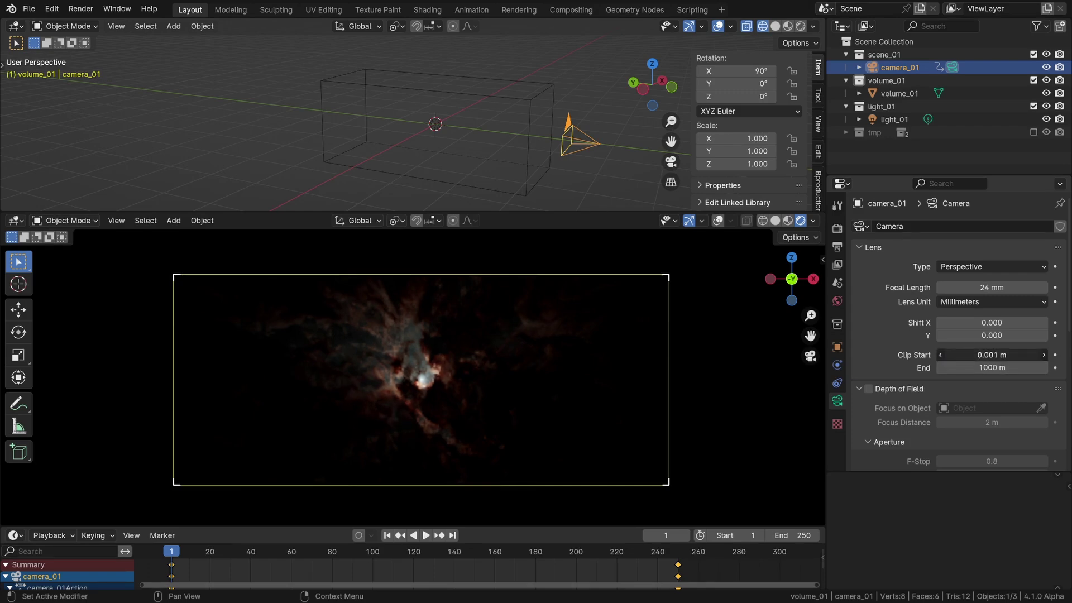
mouse_move(991, 355)
left_mouse_down()
mouse_move(1007, 354)
mouse_move(965, 355)
left_mouse_up()
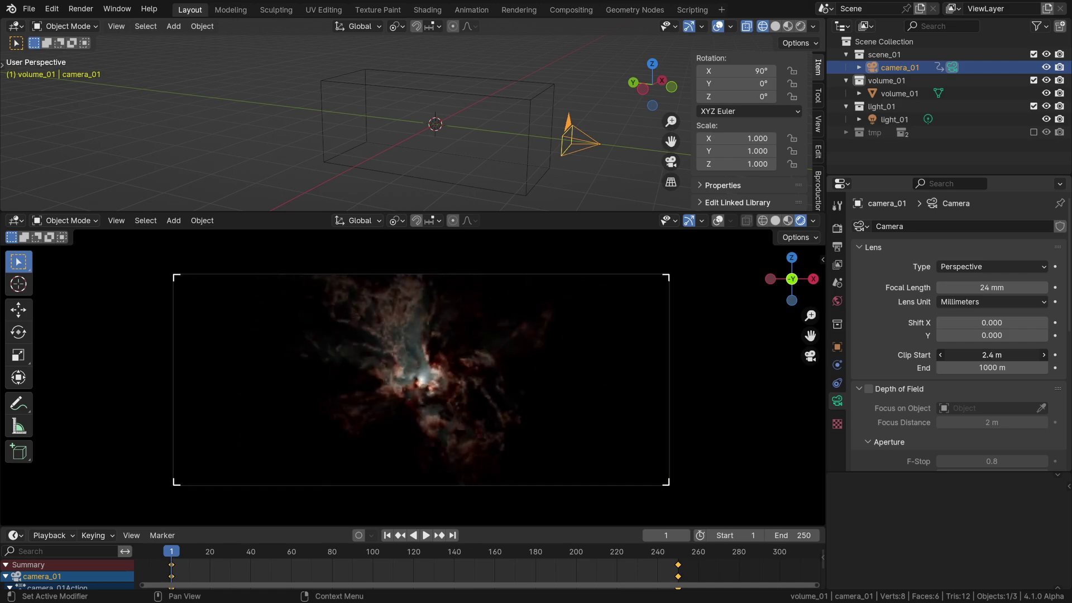
key("space")
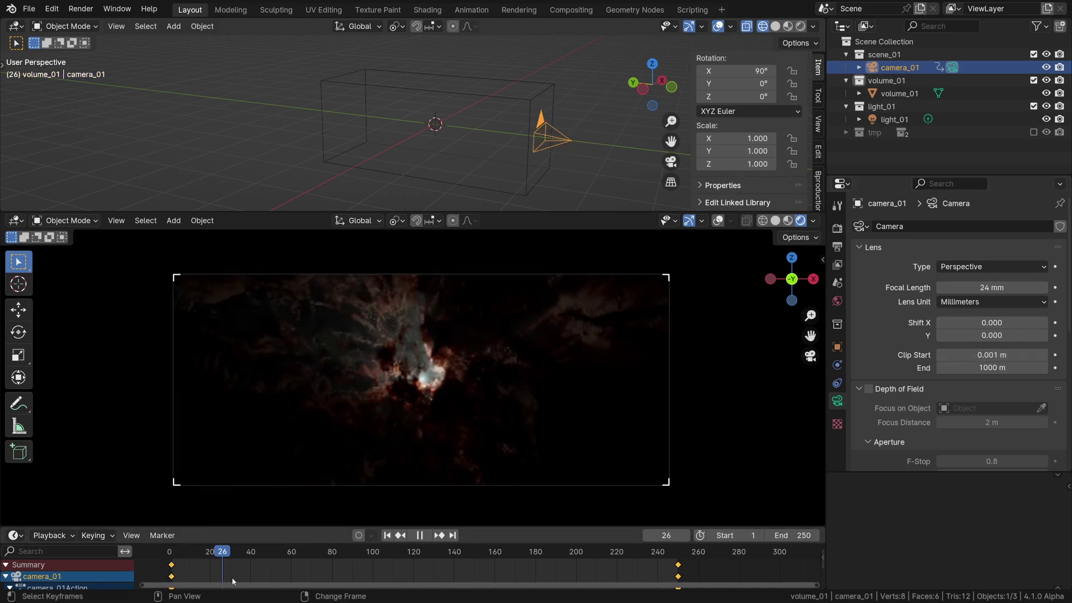
key("space")
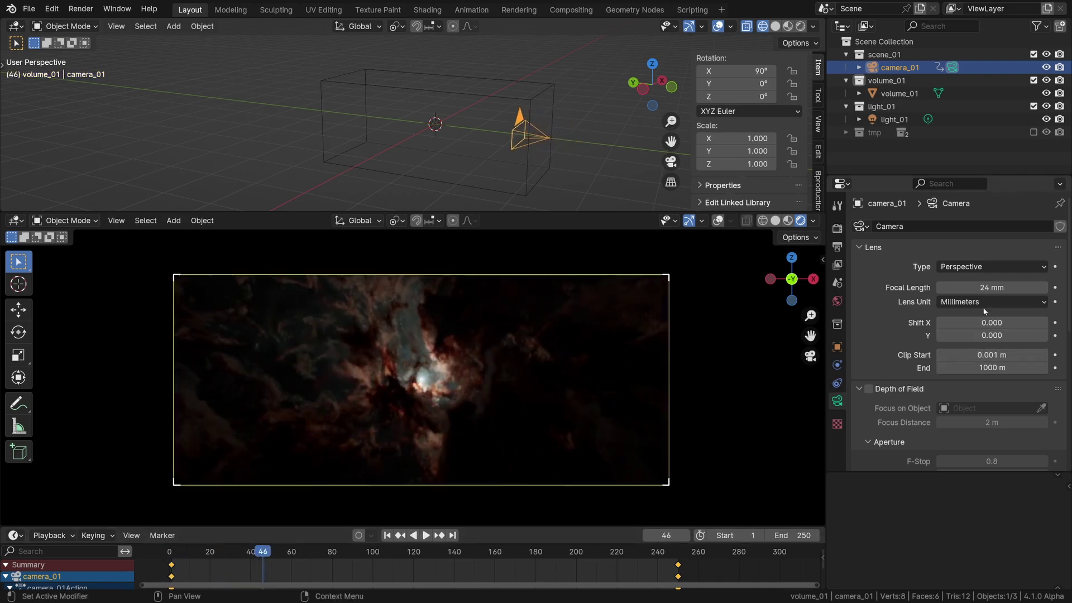
Step: Try a shorter Volumetrics End distance and preview the flythrough
left_click(838, 231)
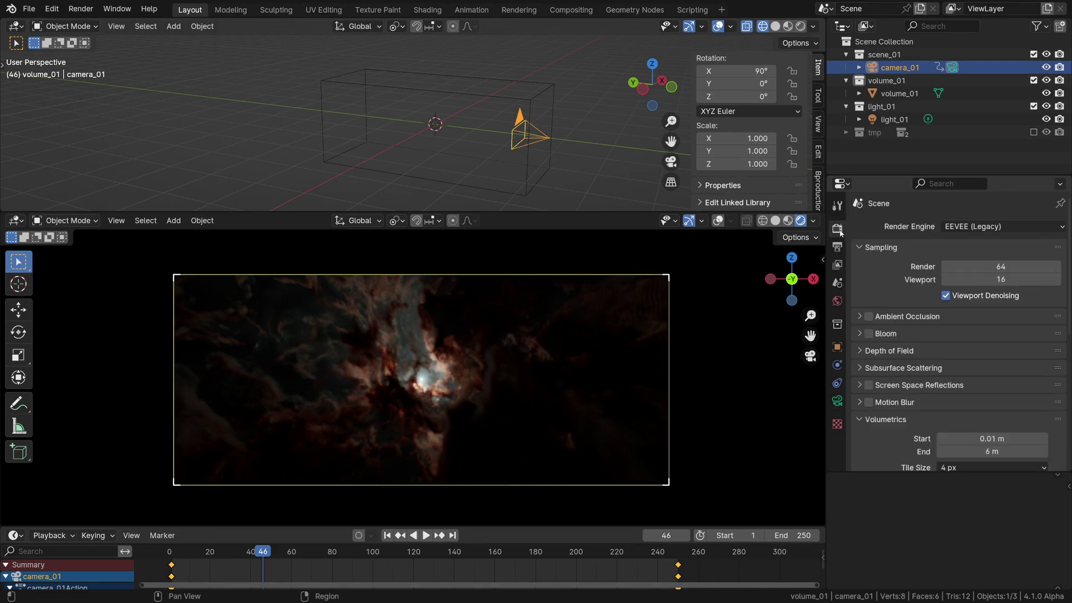
scroll(890, 334, "down", 2)
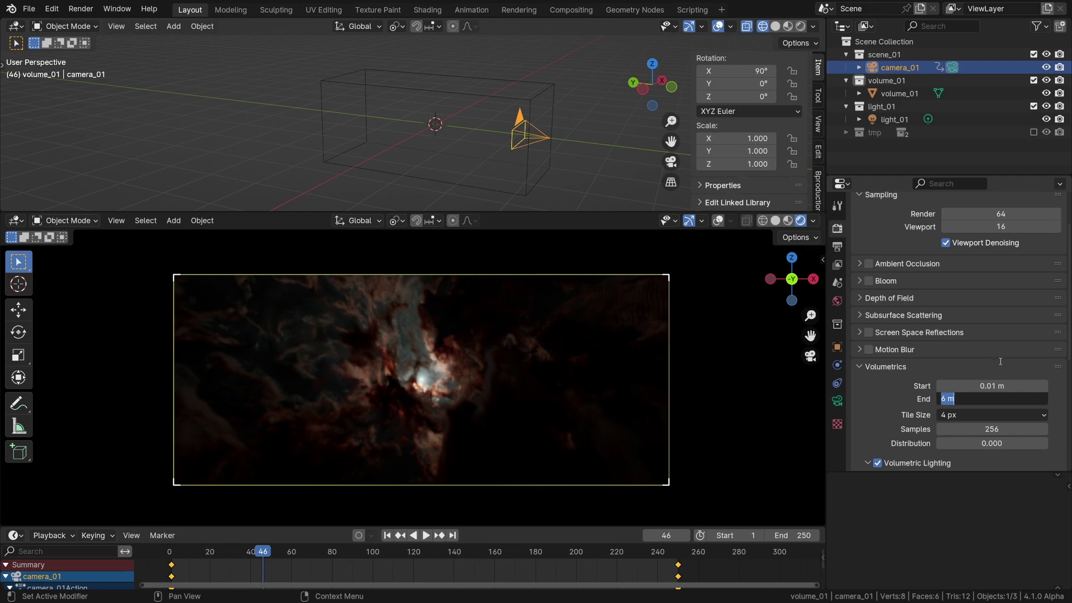
type("1")
type("m")
key("Return")
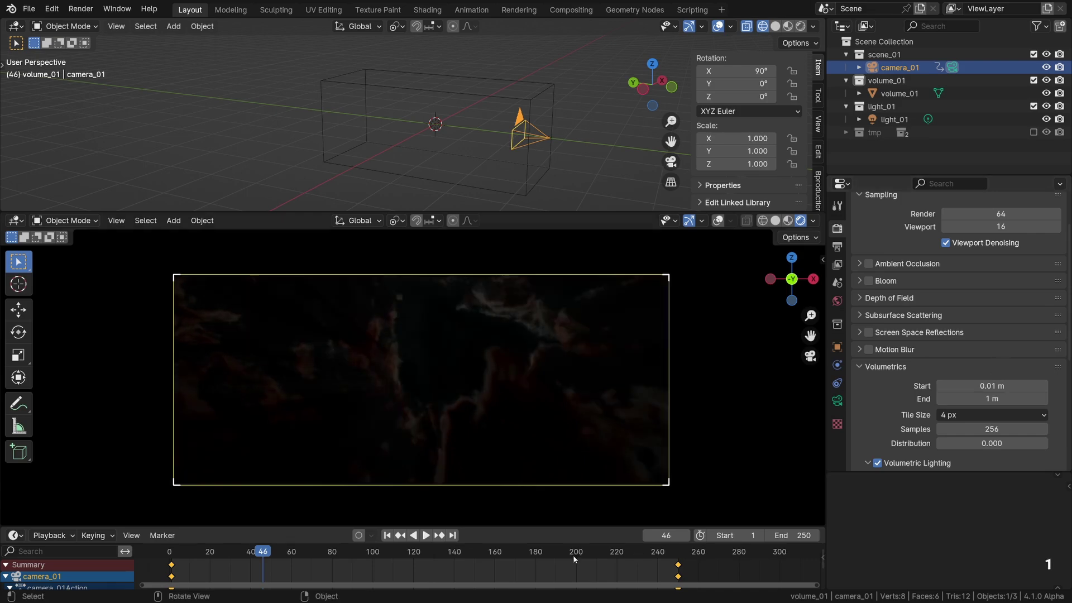
key("space")
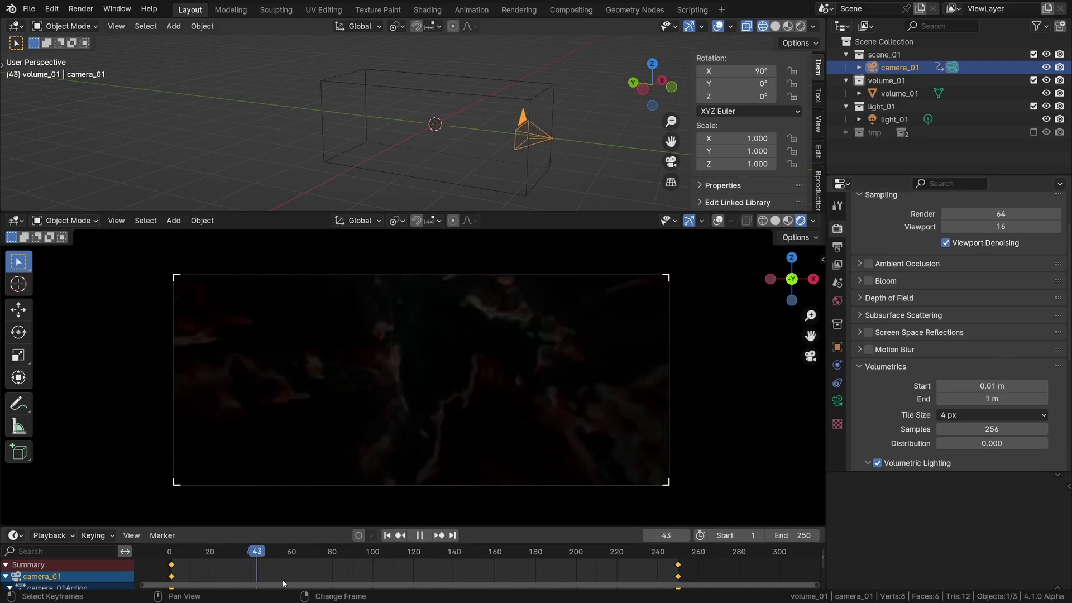
key("space")
left_click(300, 576)
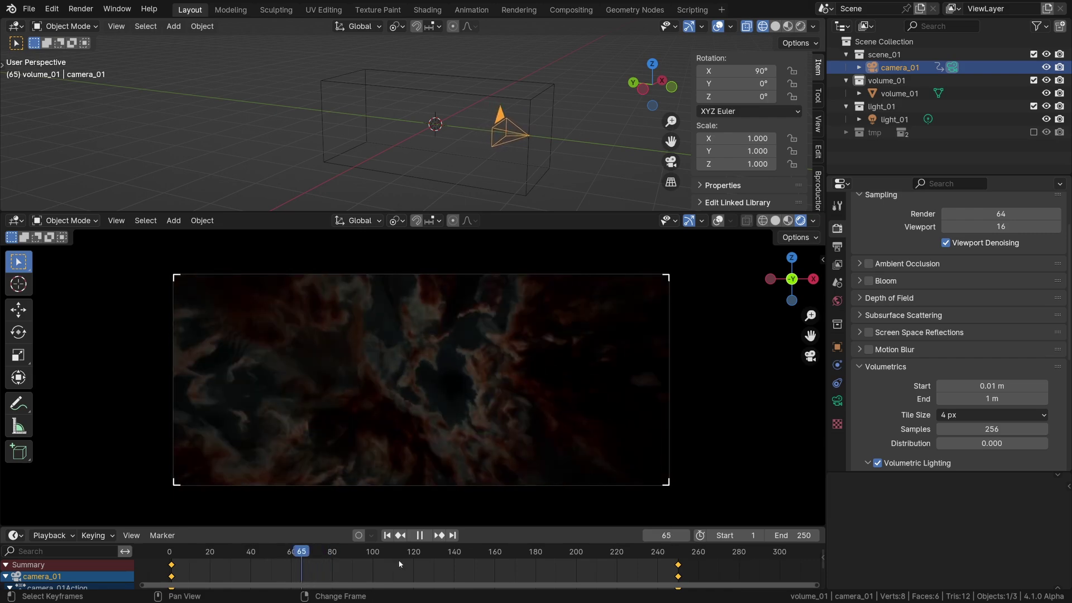
Step: Set Volumetrics End to 6 m, return to frame 1 and select the point light
left_click_drag(969, 400, 1004, 400)
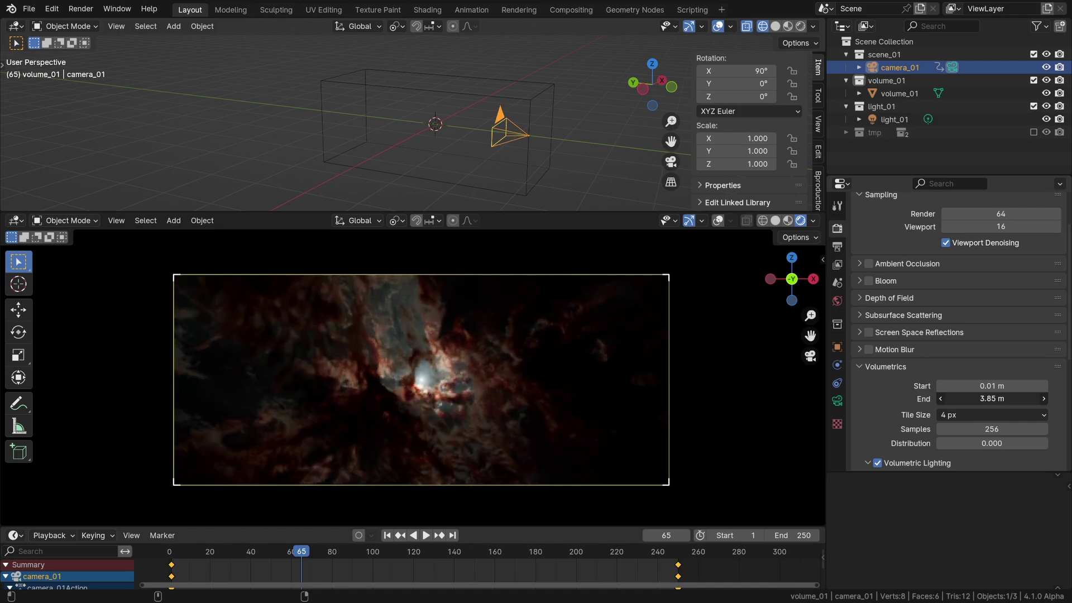
left_click_drag(971, 399, 989, 399)
double_click(990, 399)
type("6")
key("Return")
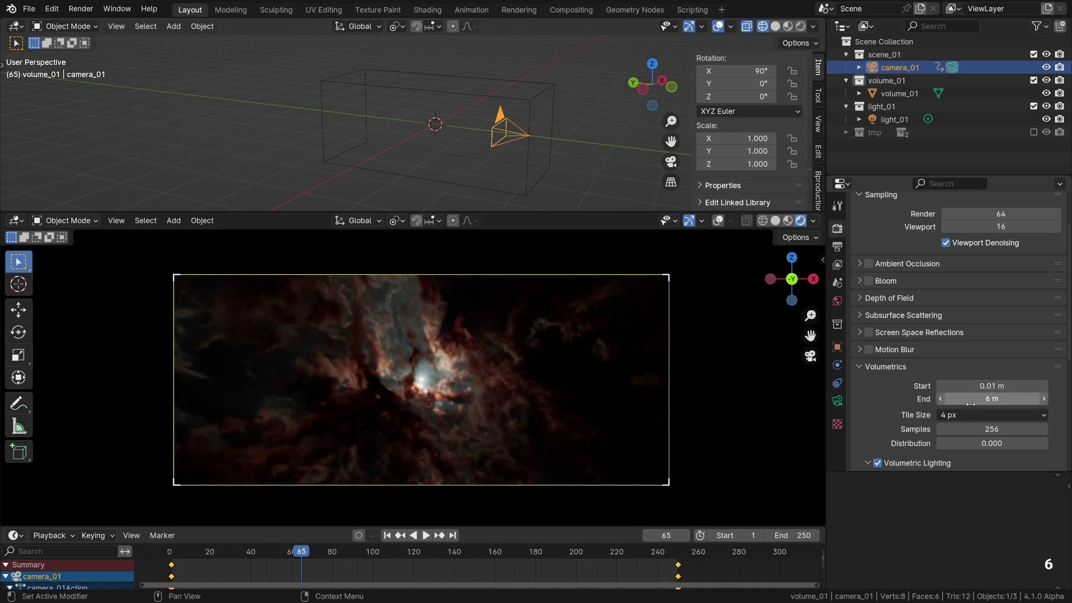
double_click(971, 400)
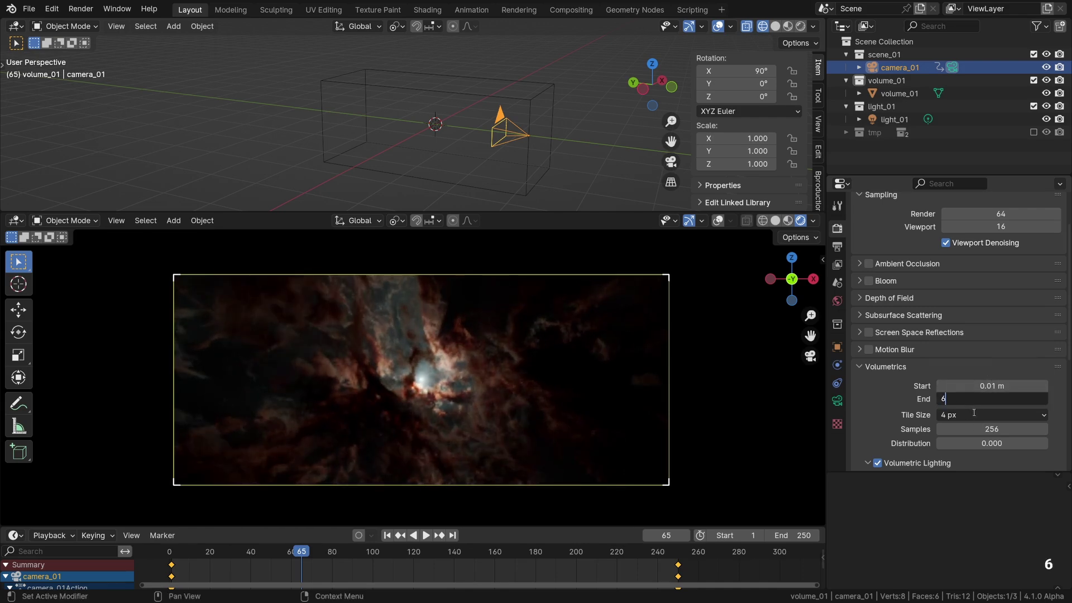
type("0")
type("m")
key("Return")
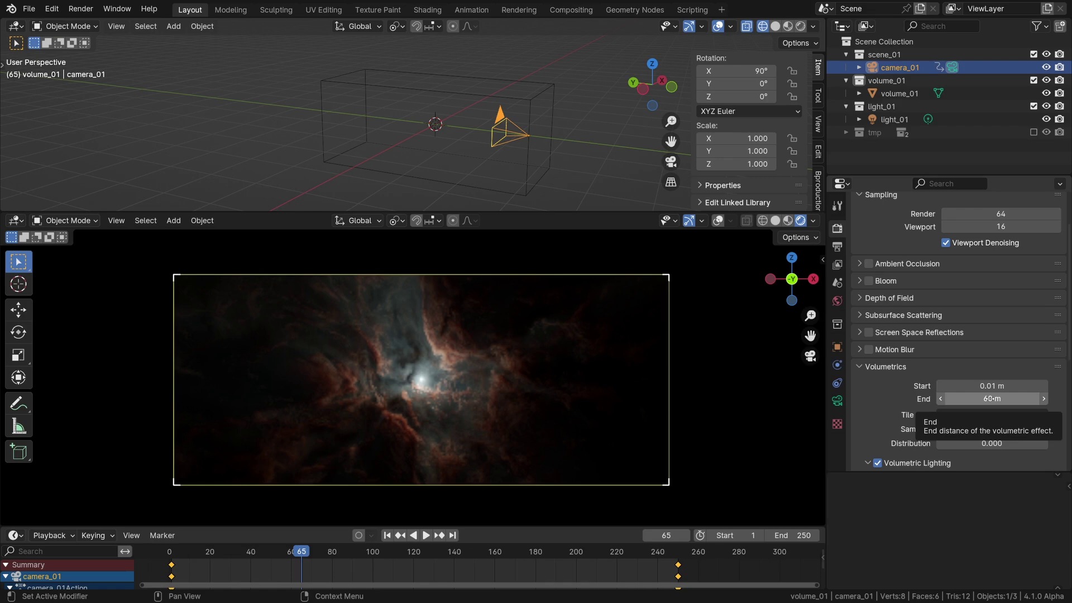
double_click(992, 399)
type("6")
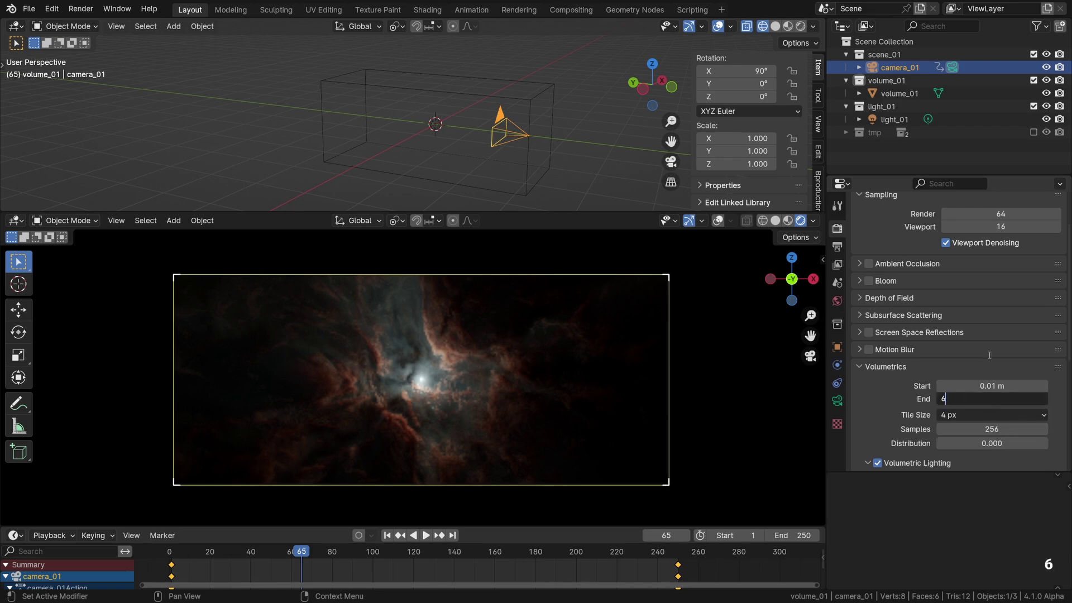
key("Return")
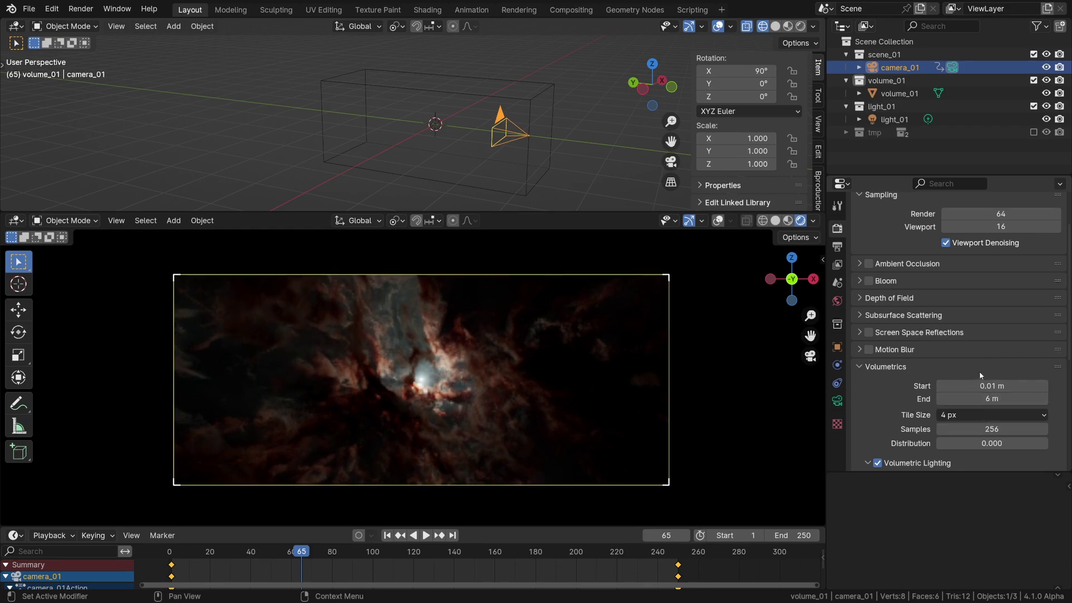
key("shift+Left")
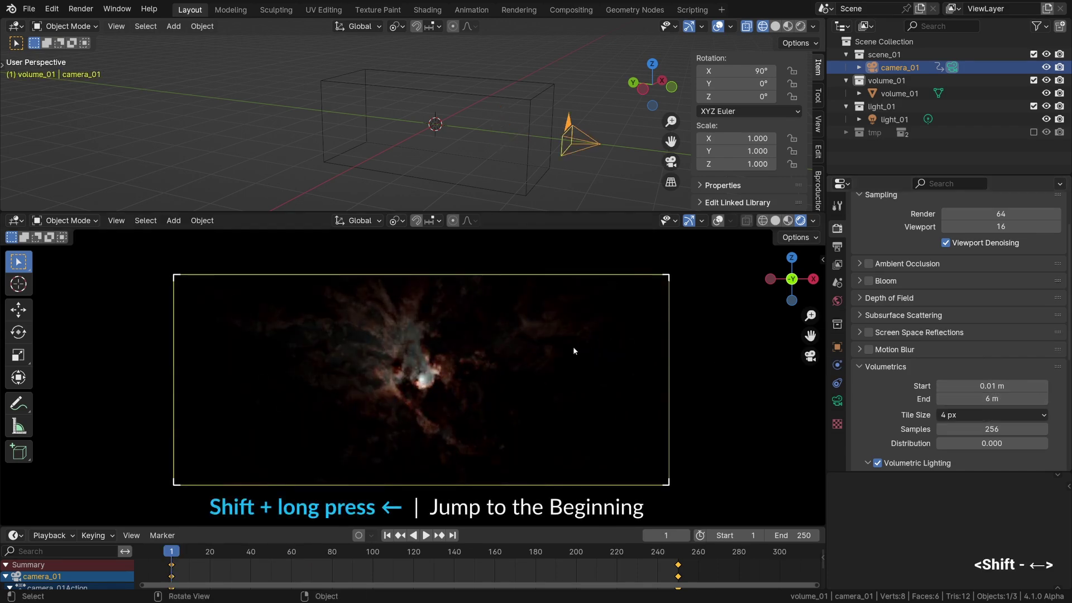
left_click(437, 124)
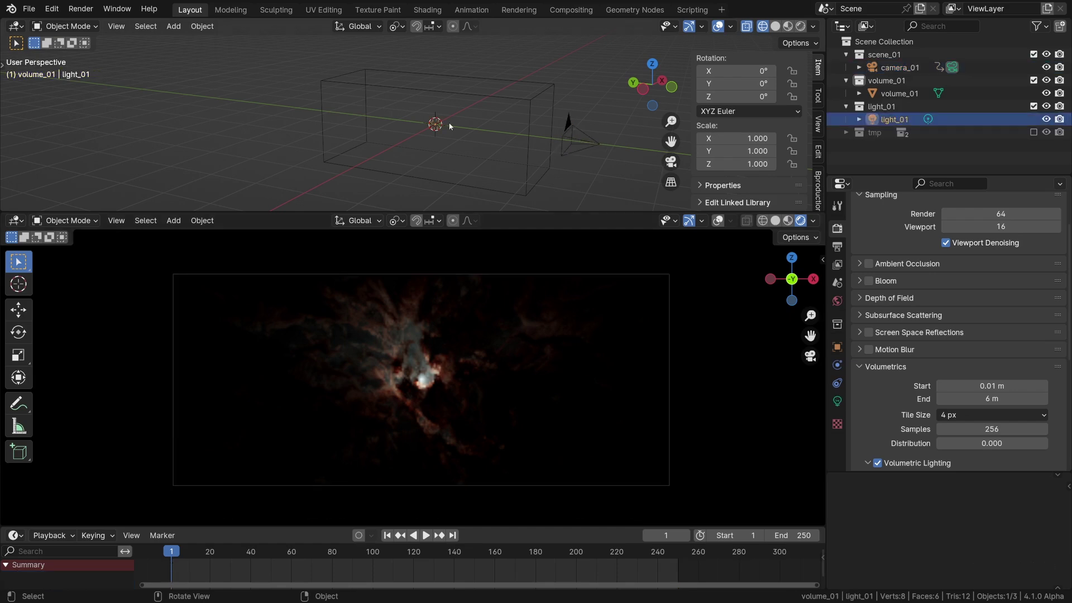
Step: Show the light's settings and slide the point light along Y into the nebula
left_click_drag(450, 126, 572, 207, "alt")
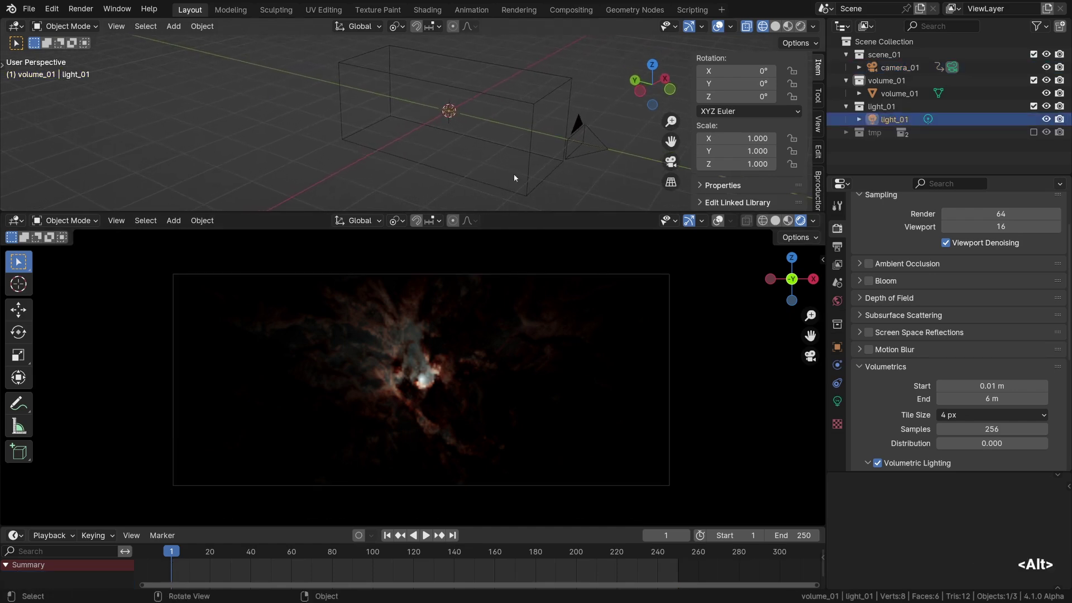
left_click(836, 401)
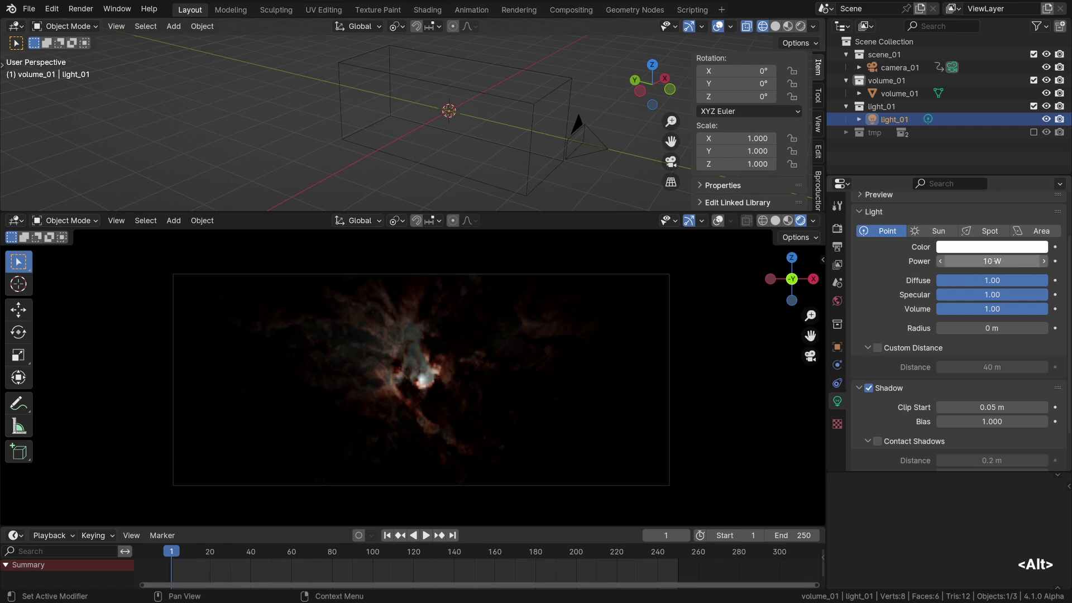
scroll(976, 268, "up", 3)
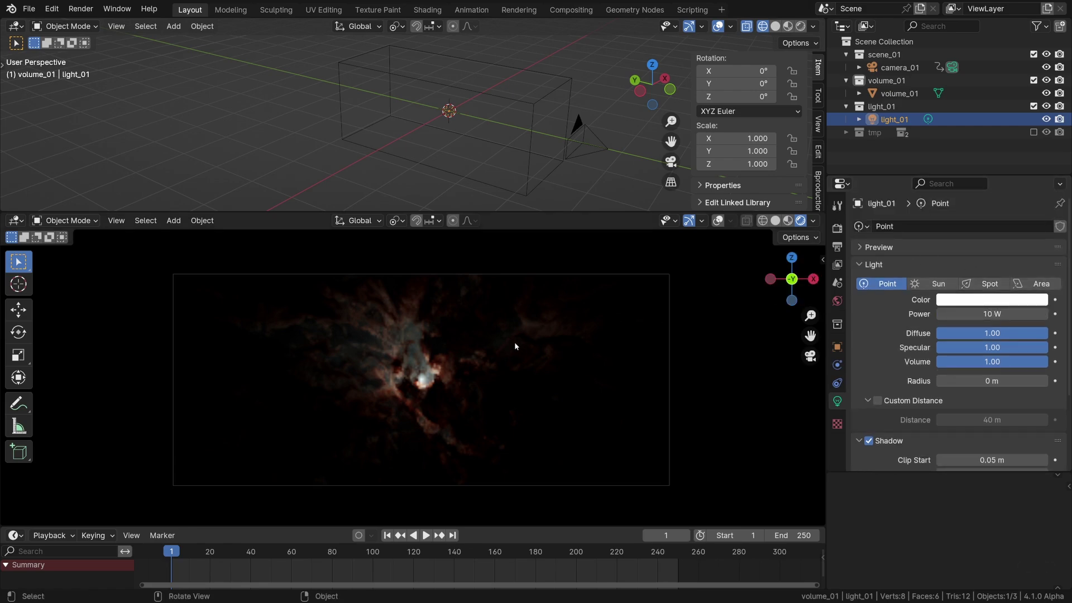
middle_click_drag(394, 84, 443, 112)
key("g")
key("x")
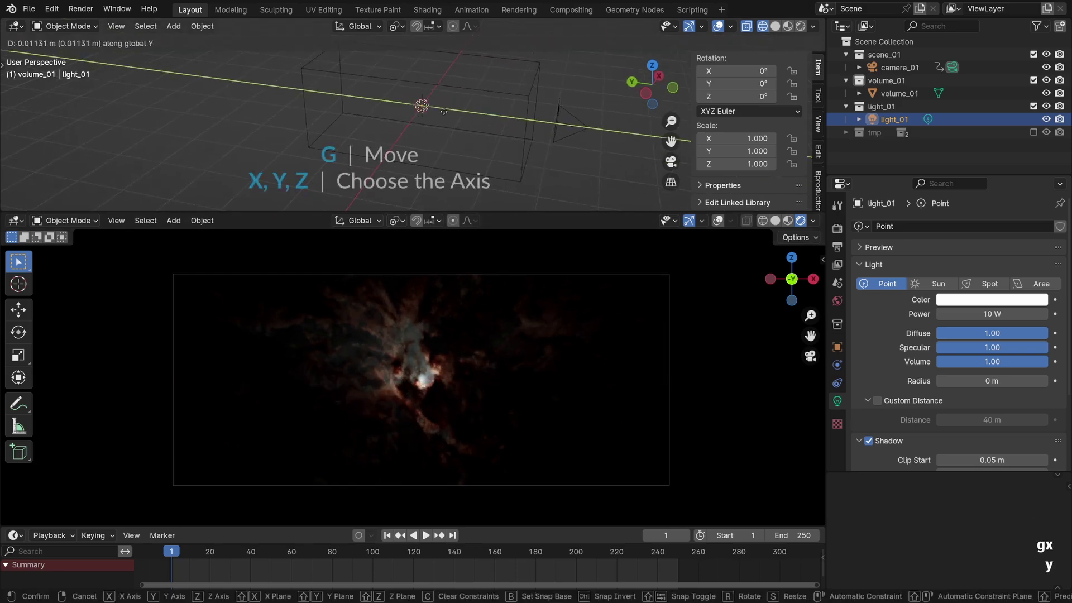
key("y")
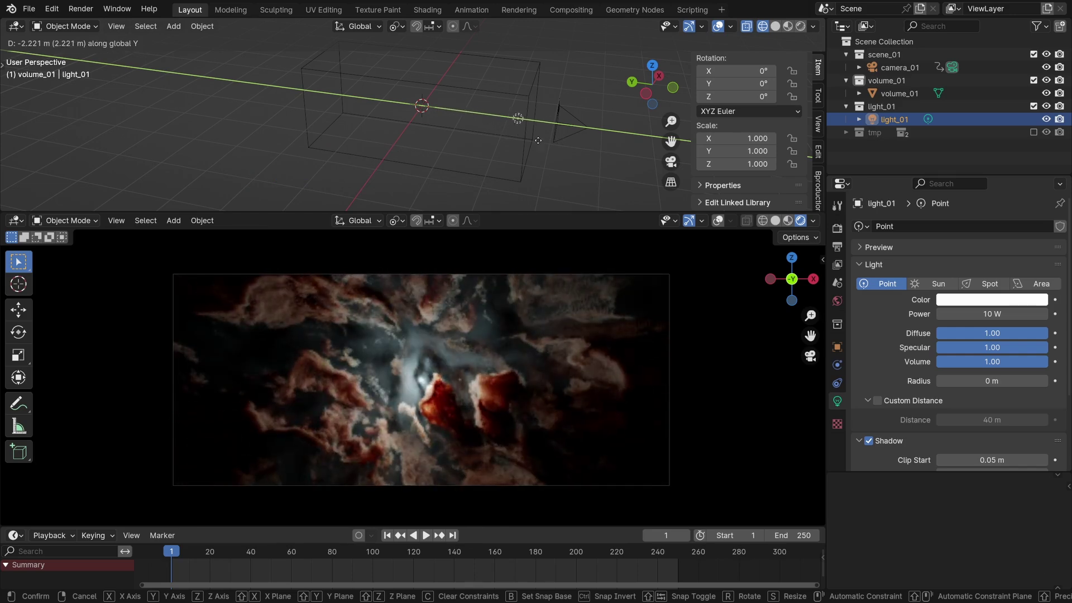
left_click(538, 140)
Step: Turn on viewport overlays and grab the point light again to reposition it
middle_click_drag(520, 118, 491, 132)
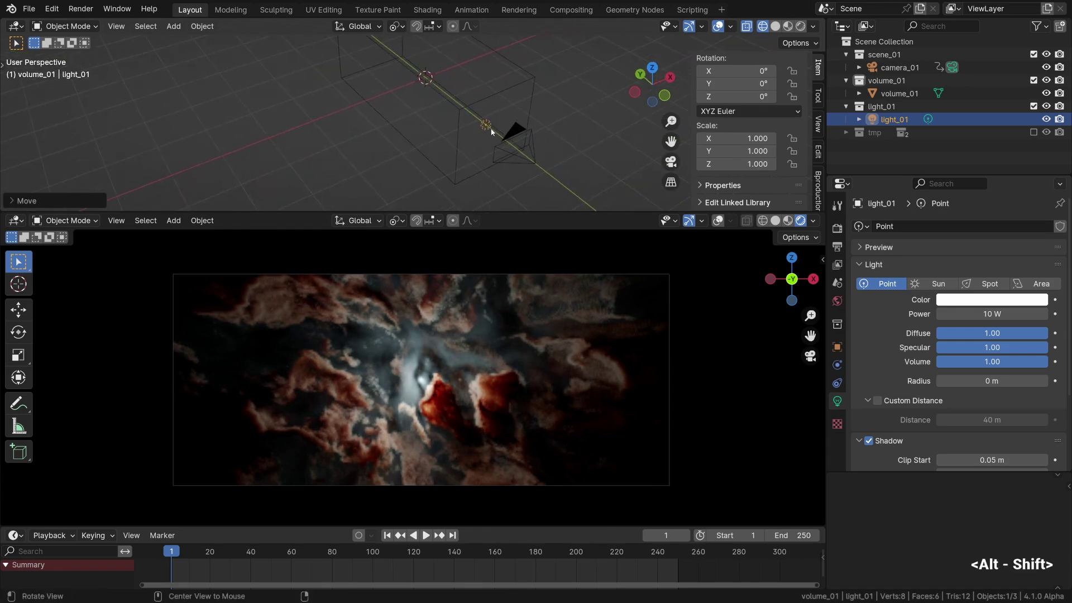
left_click(717, 220)
key("g")
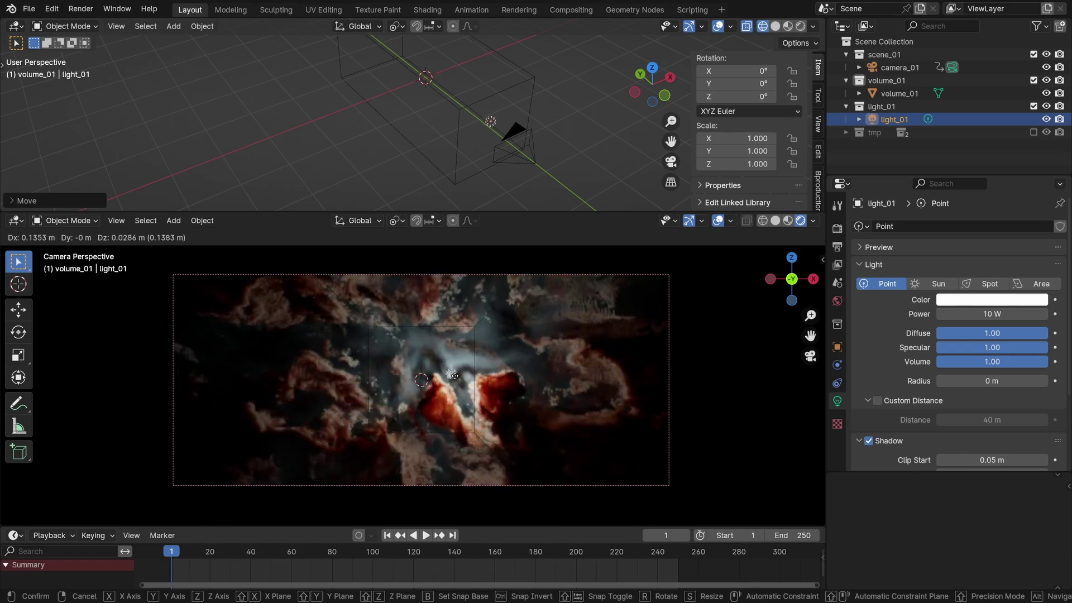
Step: Drop the light in place, try a 0.59 m custom distance, then turn Custom Distance off
left_click(463, 375)
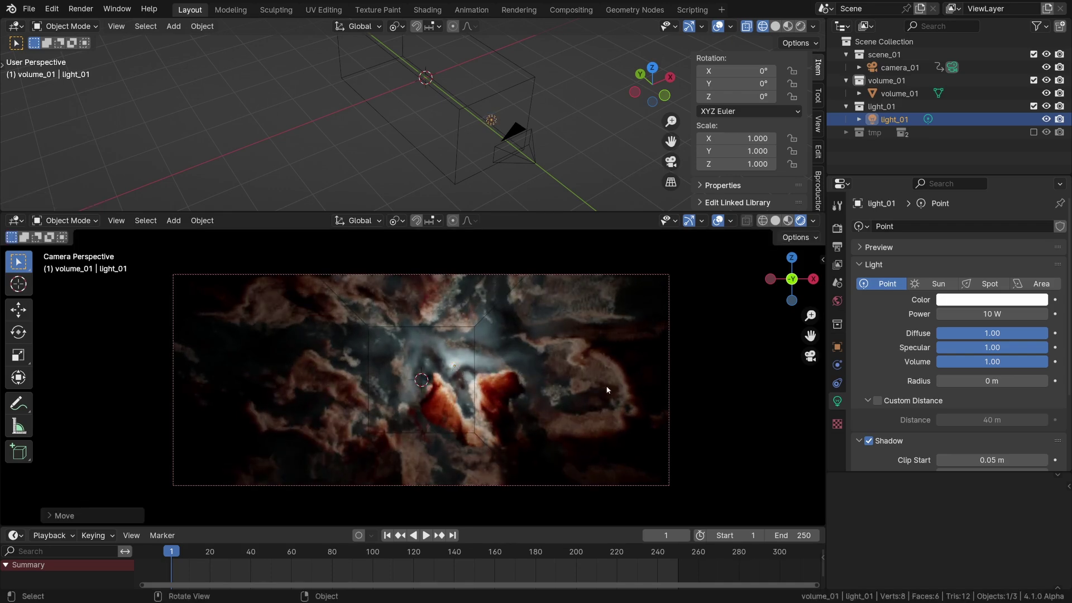
left_click(881, 400)
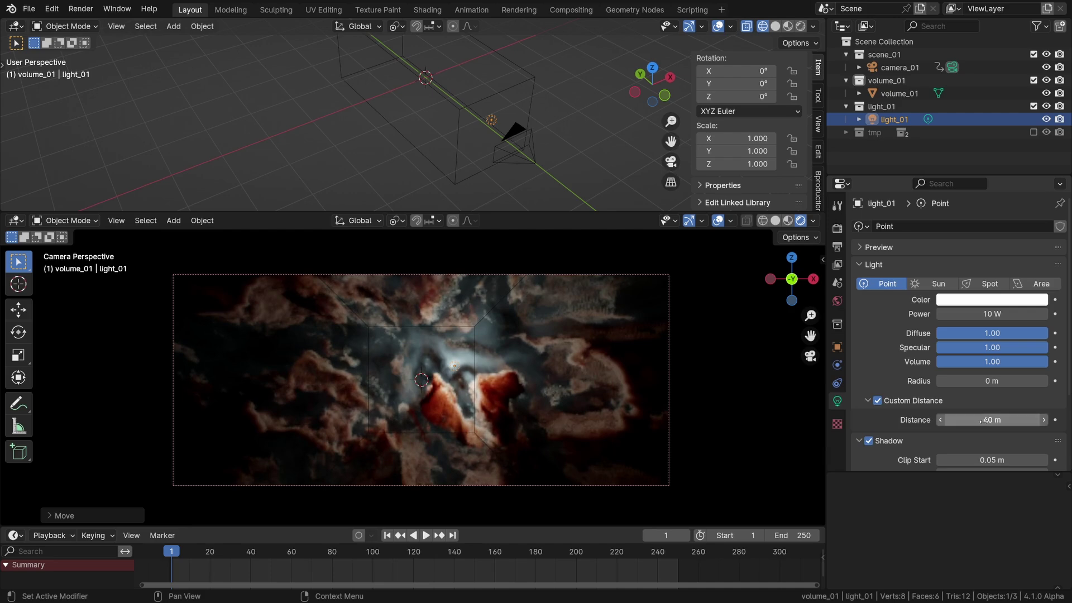
mouse_move(992, 420)
left_mouse_down()
mouse_move(940, 419)
mouse_move(992, 419)
left_mouse_up()
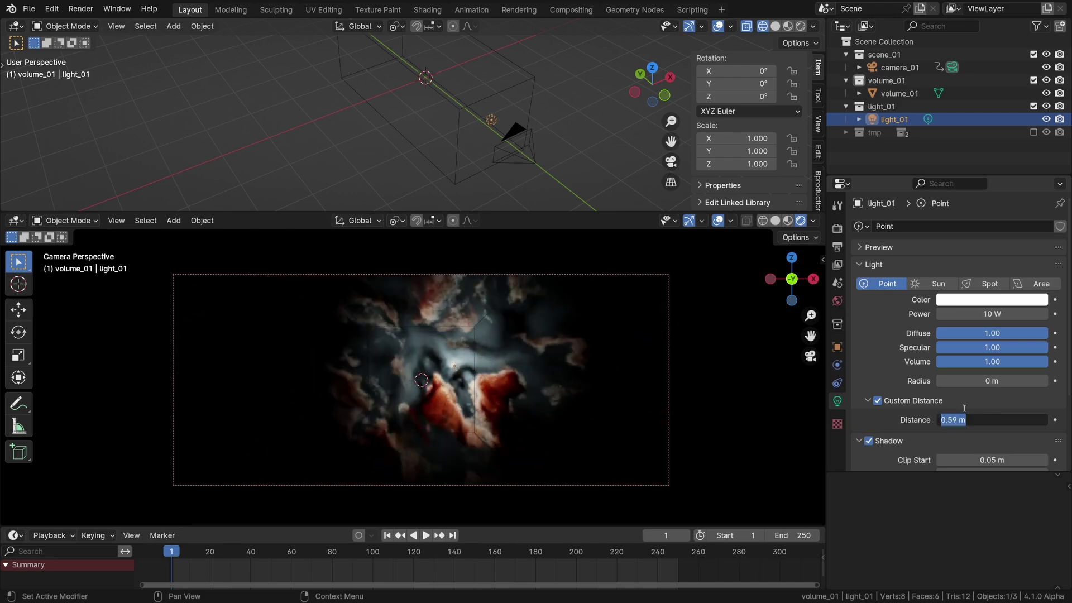
key("Return")
left_click(877, 401)
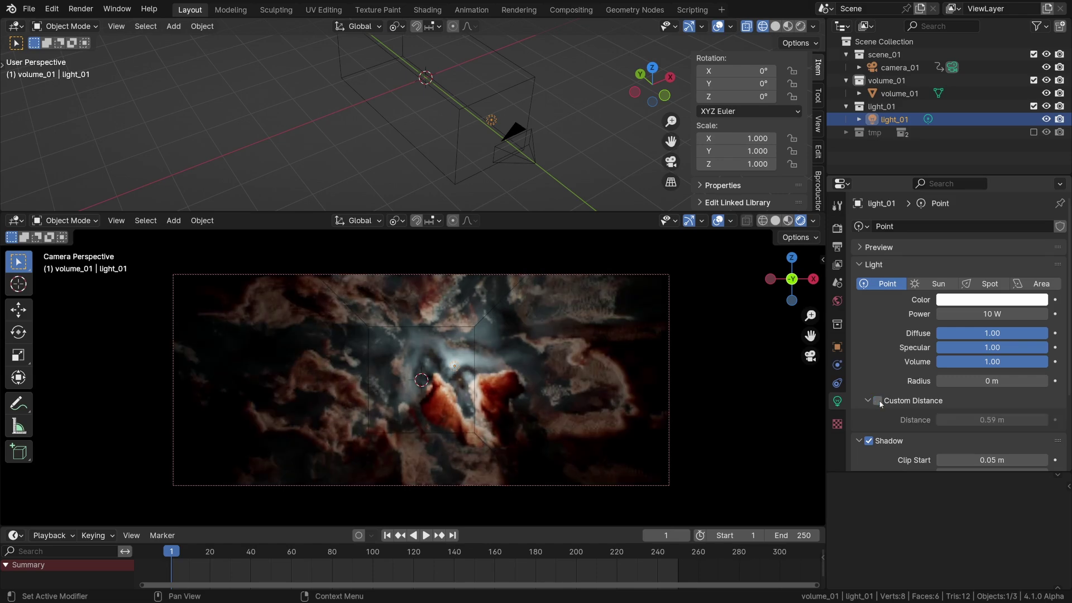
middle_click_drag(521, 141, 498, 146)
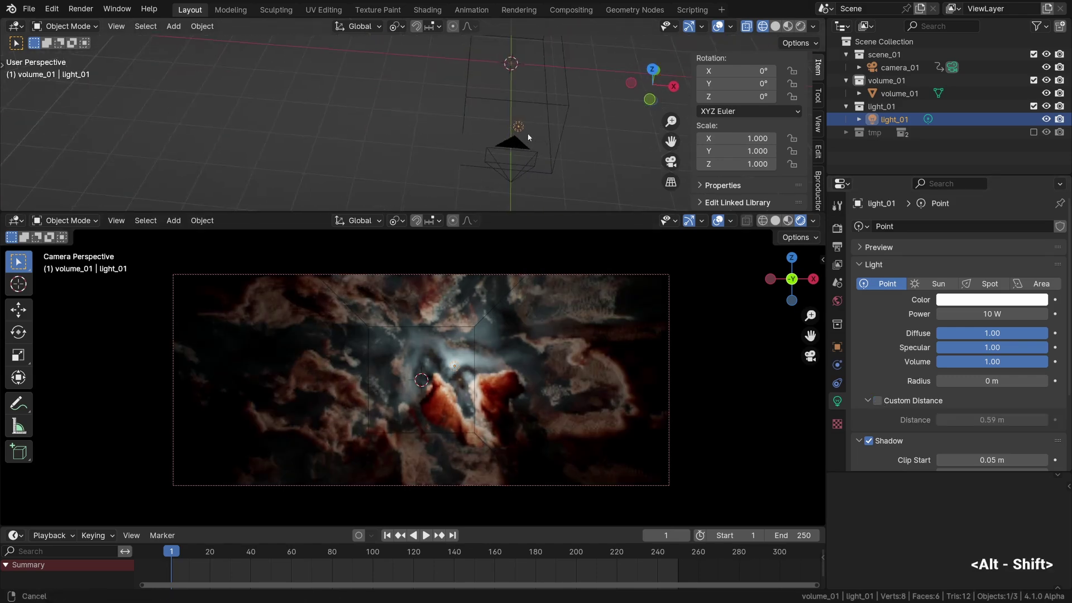
Step: Move the point light to a new spot through several small repositioning passes
key("g")
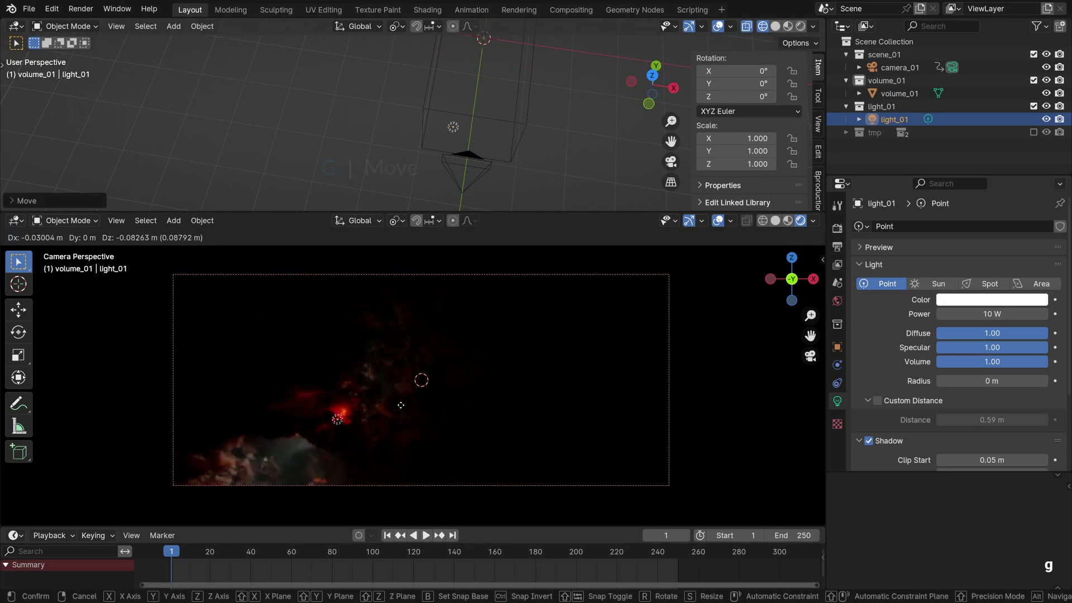
left_click(361, 386)
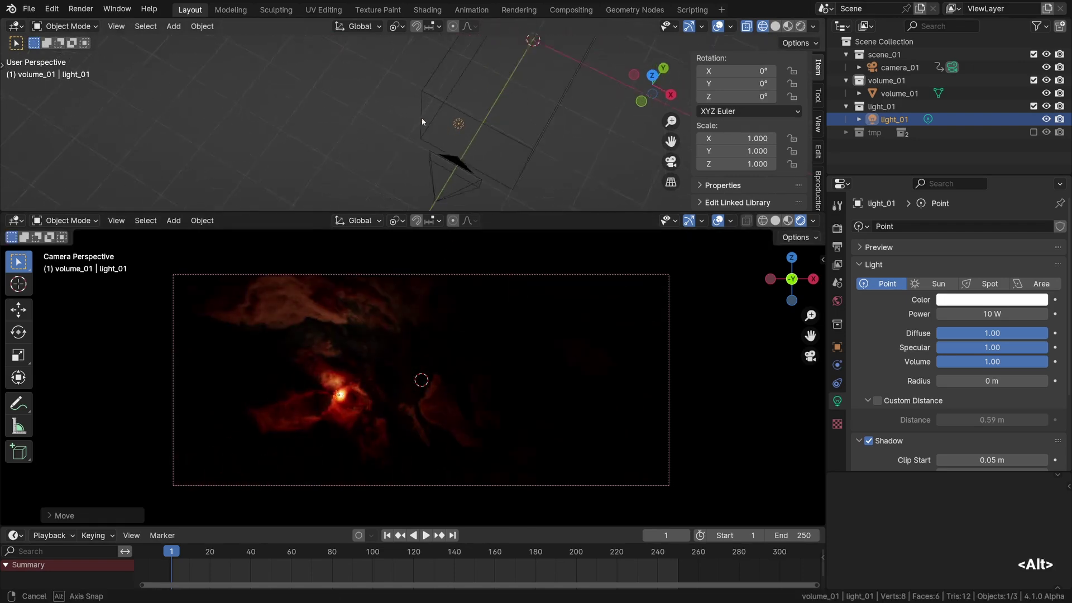
middle_click_drag(462, 126, 433, 131)
key("g")
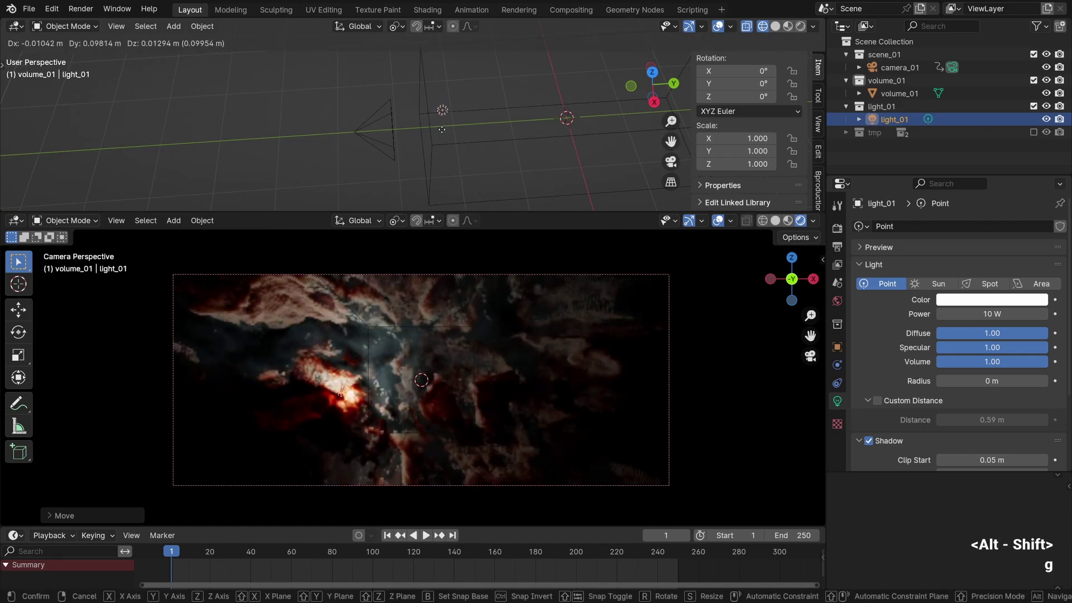
left_click(440, 130)
key("g")
left_click(442, 129)
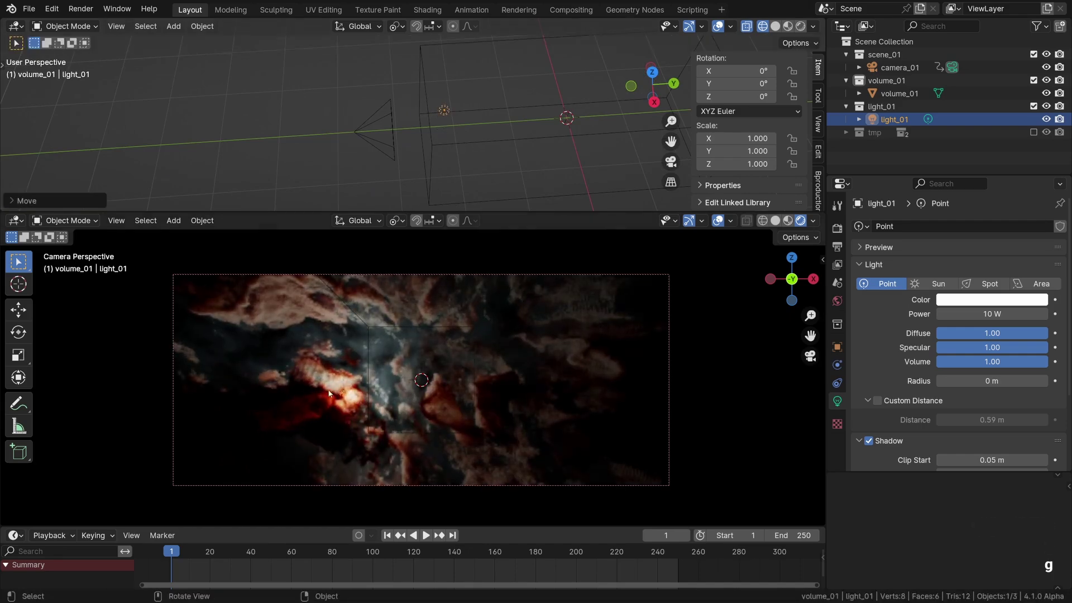
Step: Settle the light among the lower-left clouds and dim its power to 3.6 W
key("g")
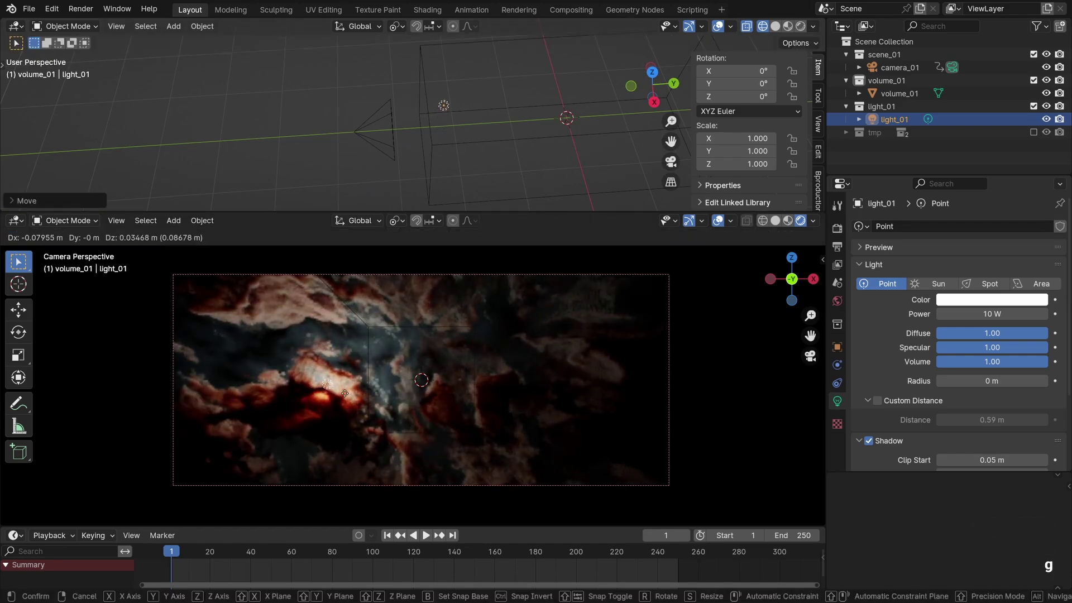
left_click(344, 393)
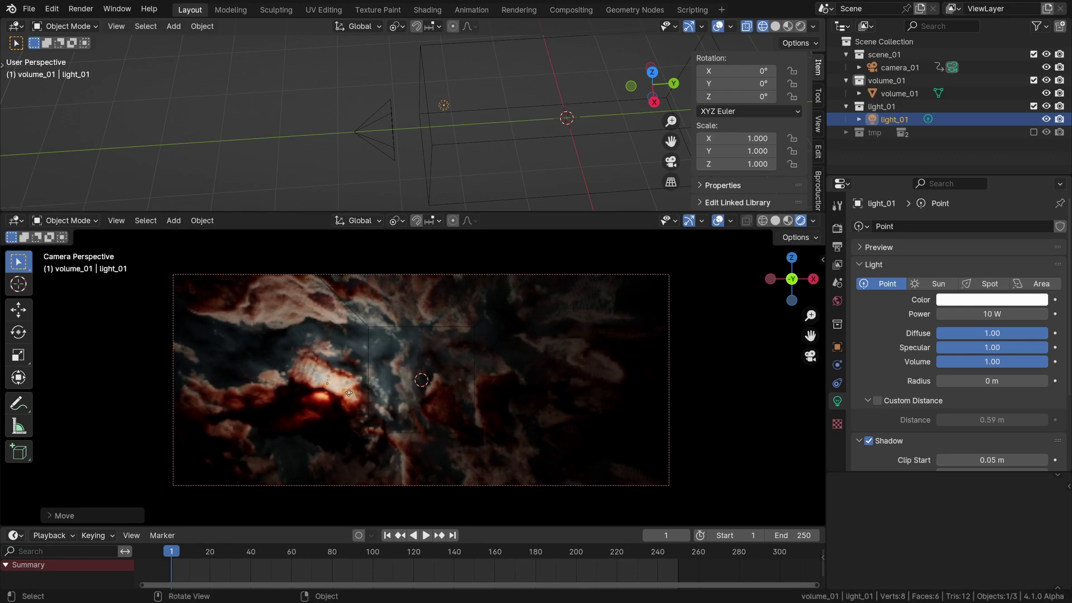
key("g")
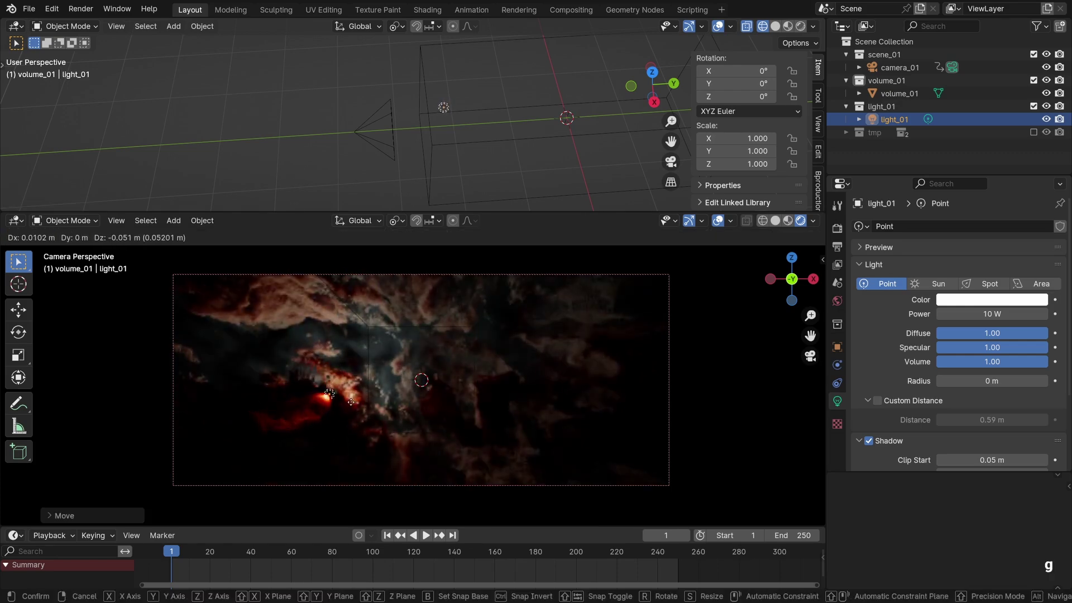
left_click(350, 400)
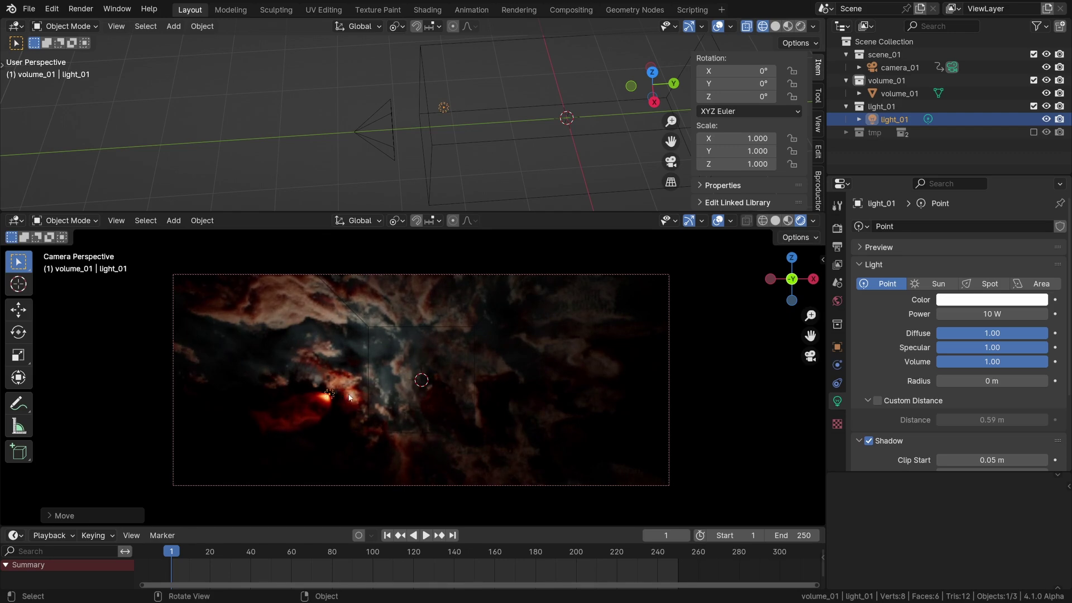
left_click_drag(992, 313, 972, 314)
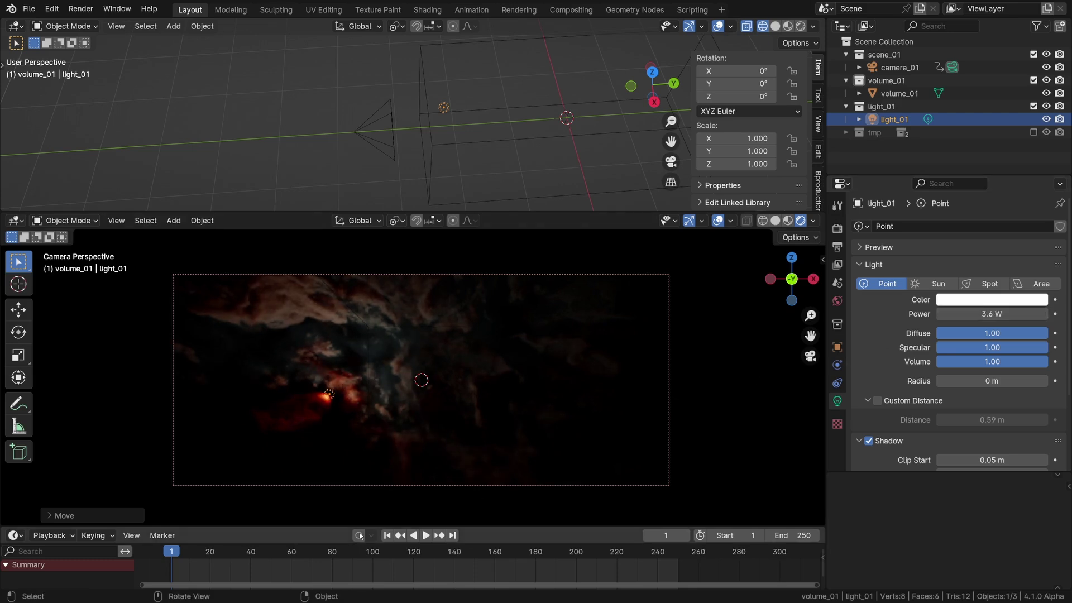
Step: Preview the flythrough, then re-enable the light's Custom Distance at 0.78 m
key("space")
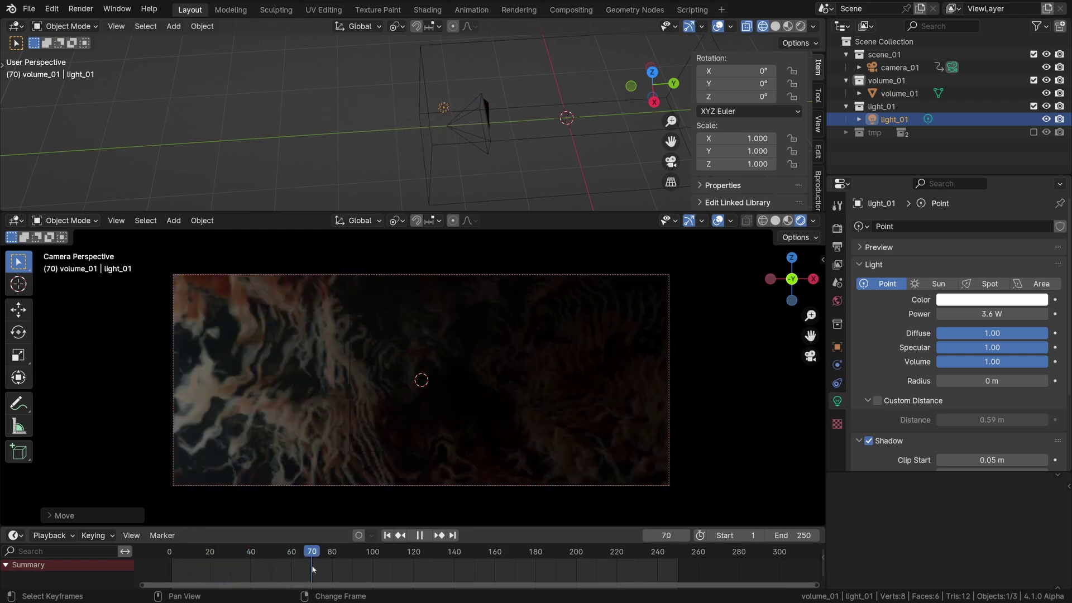
mouse_move(313, 570)
left_mouse_down()
mouse_move(198, 568)
mouse_move(243, 570)
left_mouse_up()
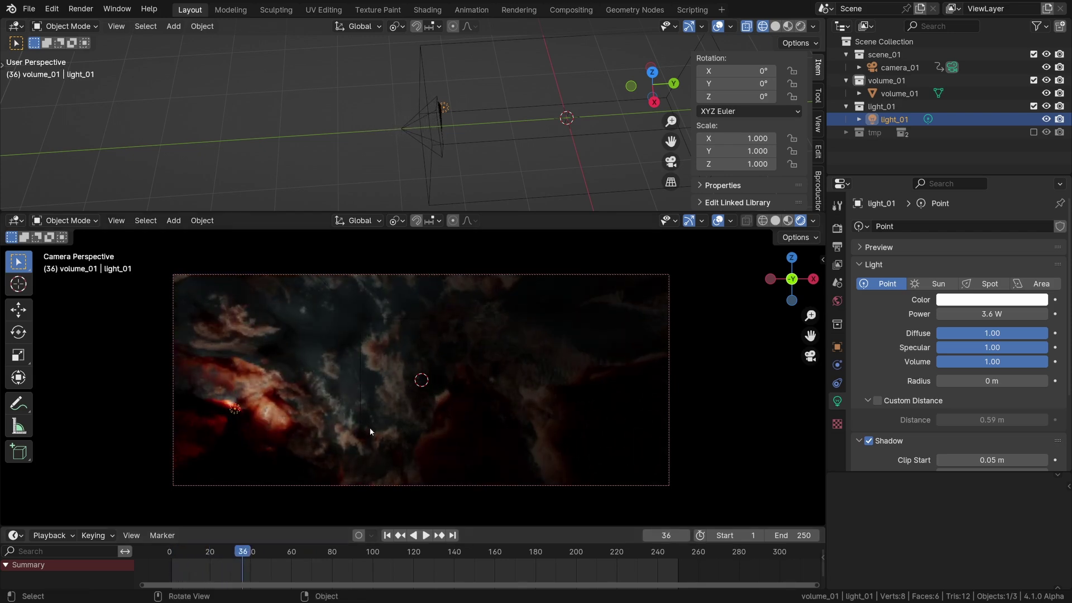
left_click(878, 400)
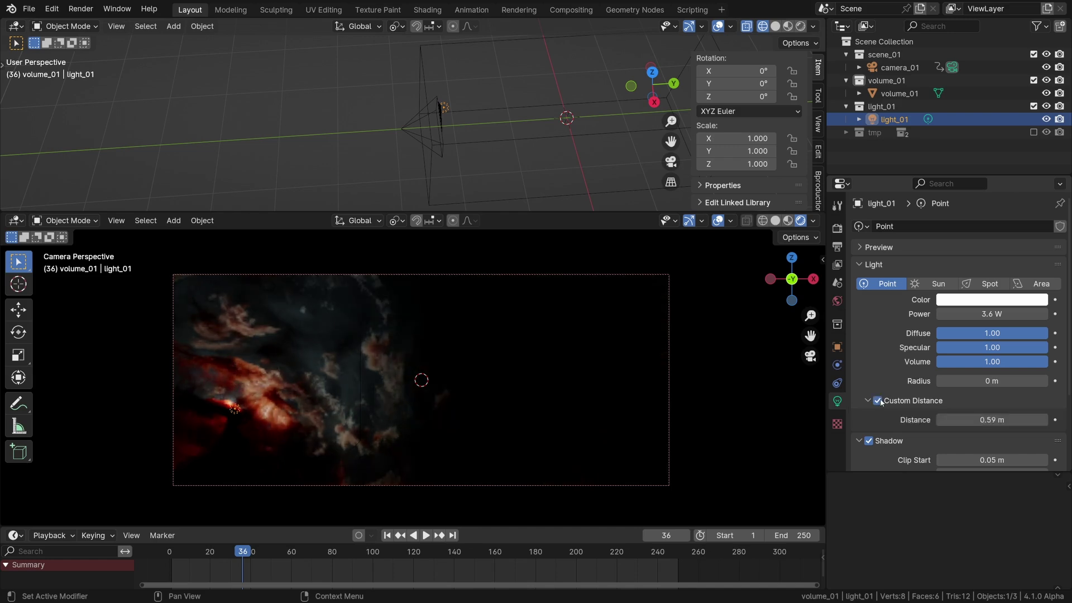
left_click_drag(988, 420, 939, 420)
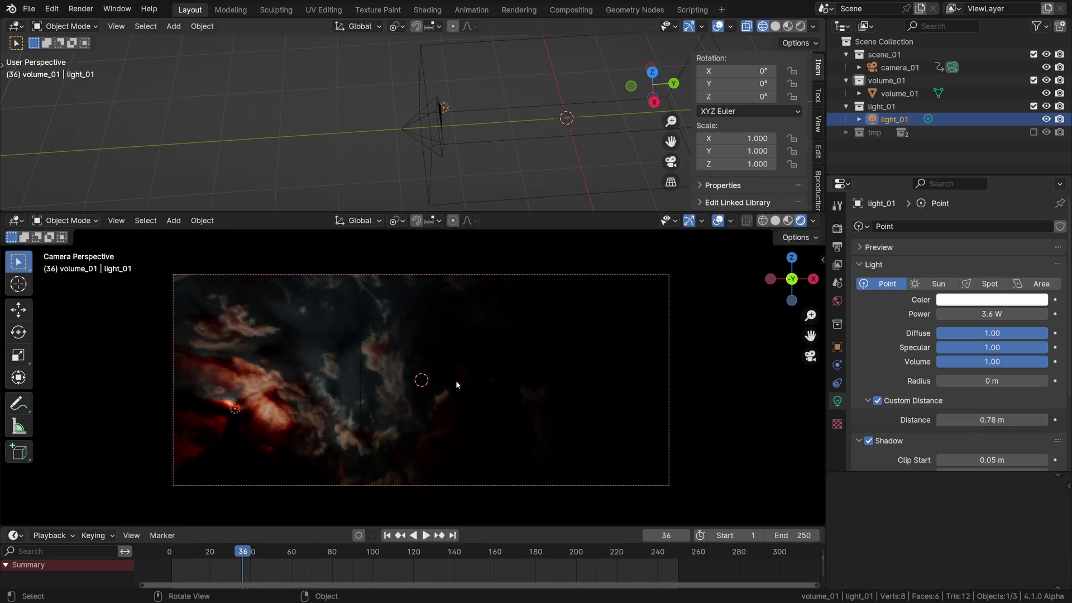
Step: Duplicate the point light and place the copy in the nebula's right side
middle_click_drag(402, 126, 335, 134)
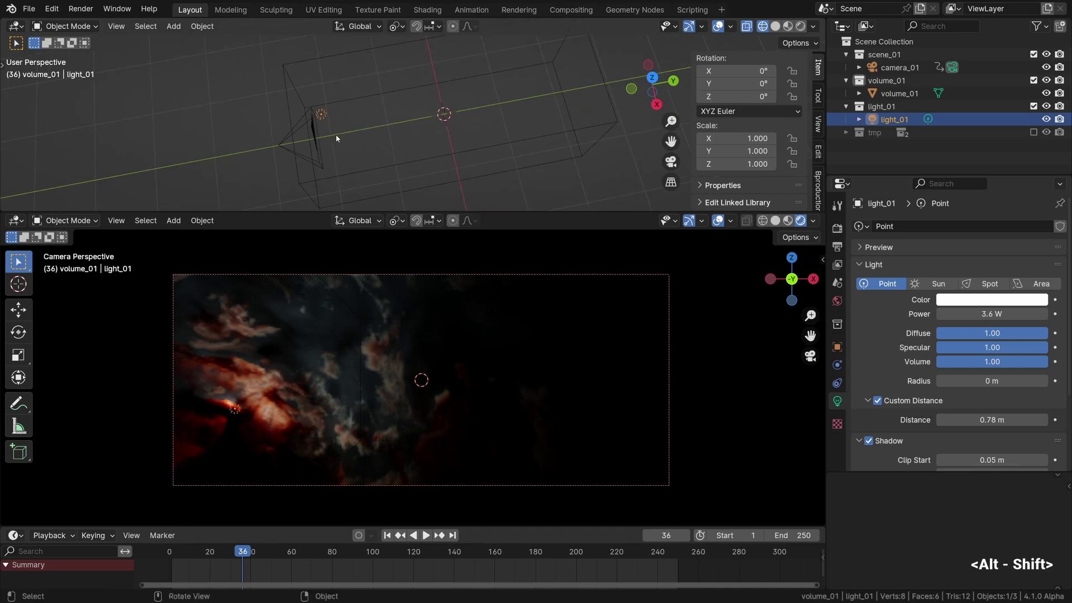
key("shift+d")
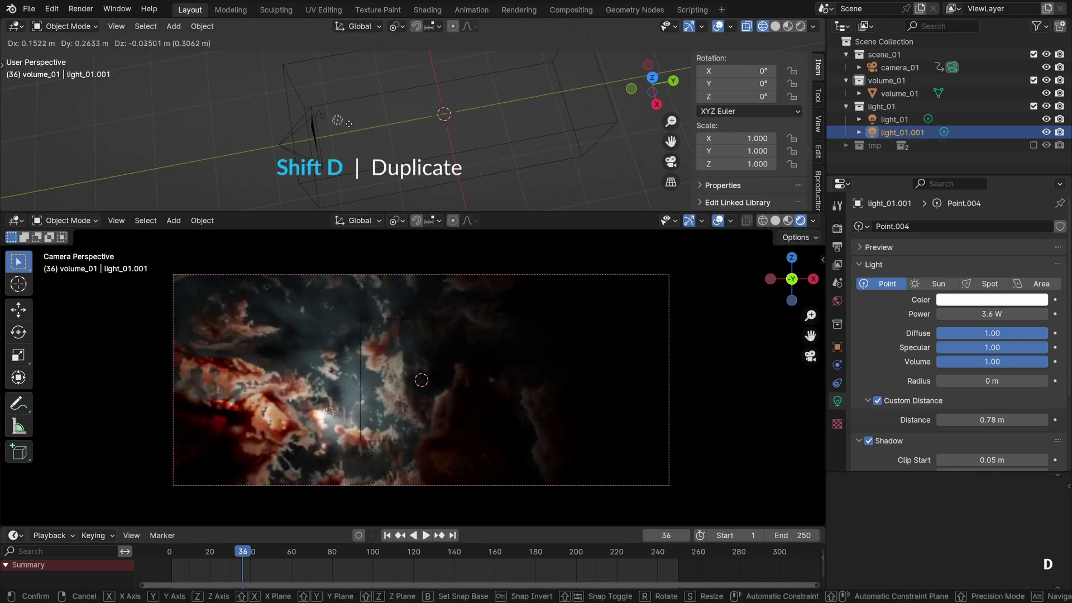
left_click(392, 150)
key("g")
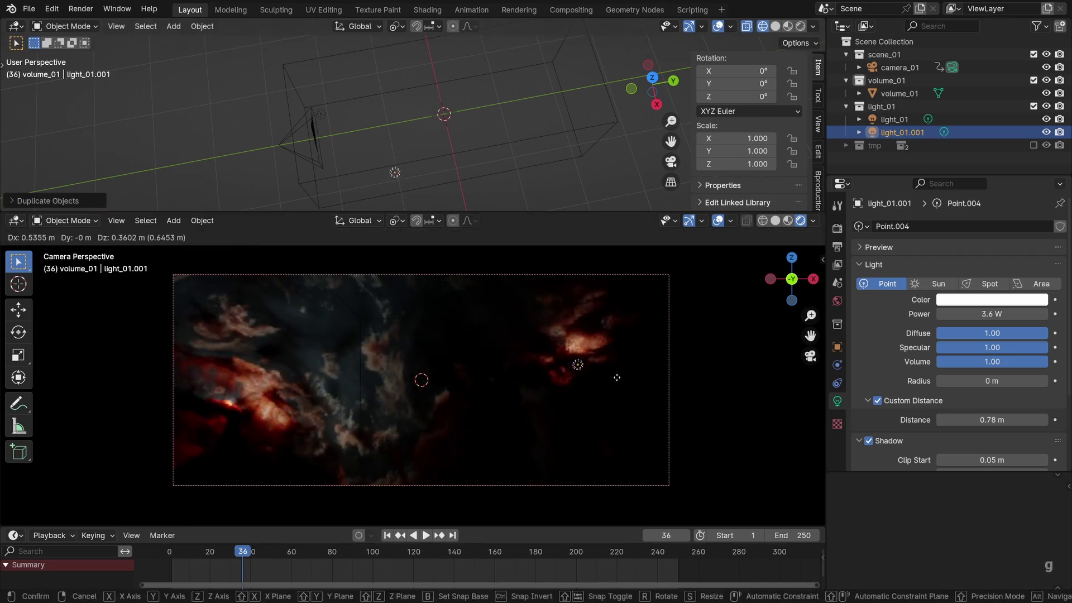
left_click(579, 353)
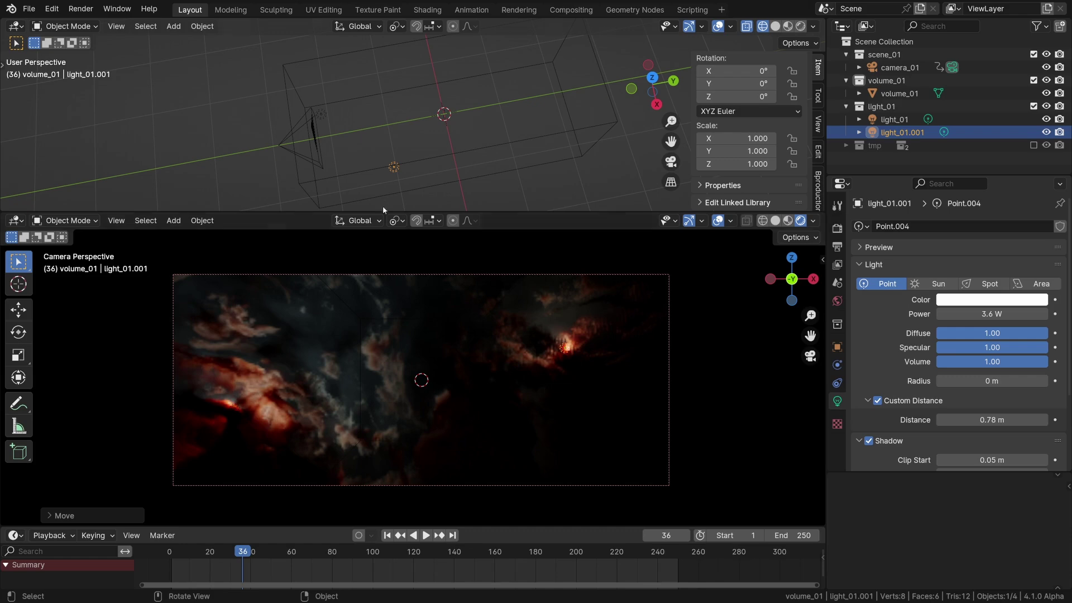
key("g")
left_click(391, 169)
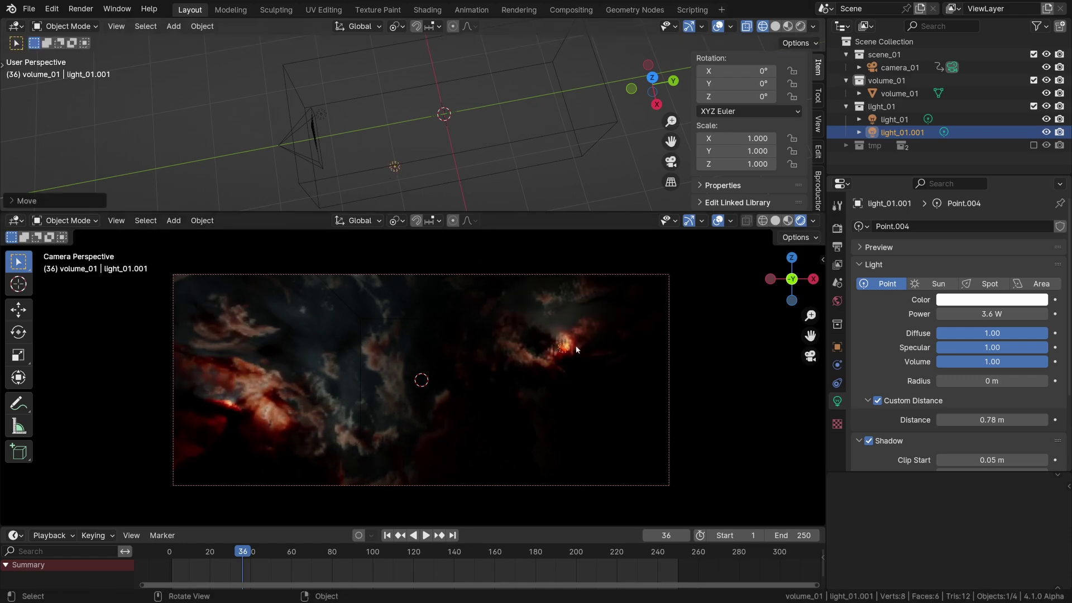
Step: Give the new light 3.1 W power, 1.7 m custom distance and 0 m radius
double_click(991, 313)
type("1.2")
key("Return")
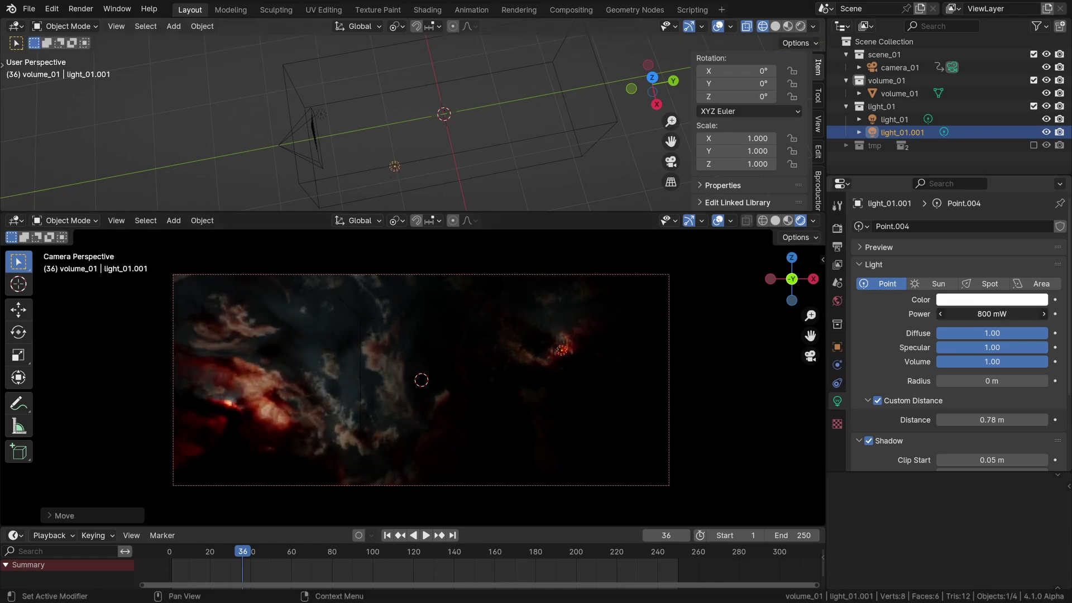
left_click_drag(940, 313, 986, 327)
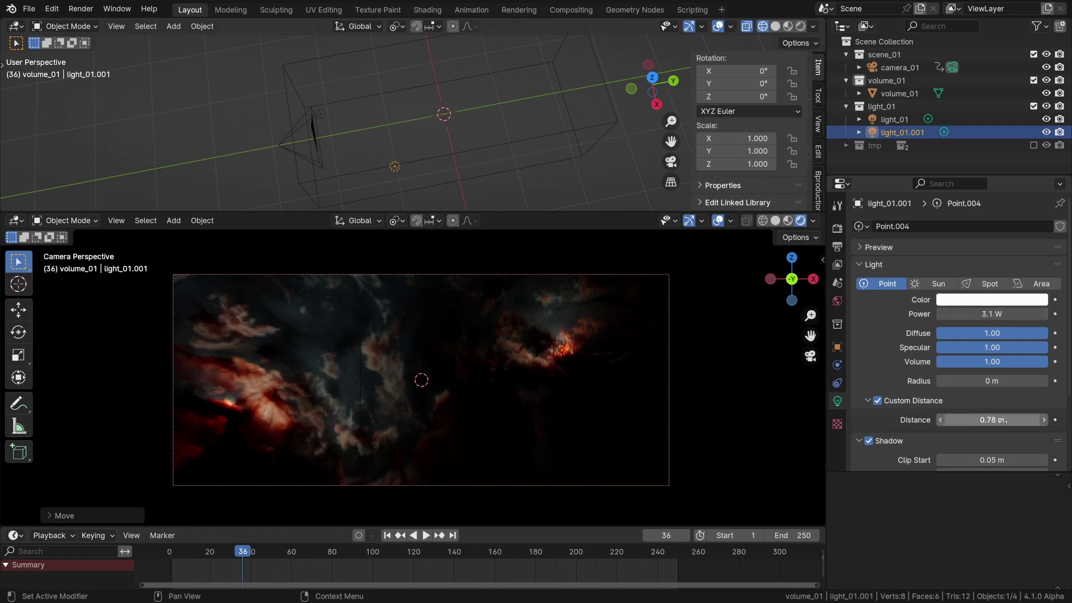
left_click_drag(992, 420, 1005, 420)
left_click_drag(988, 380, 1010, 380)
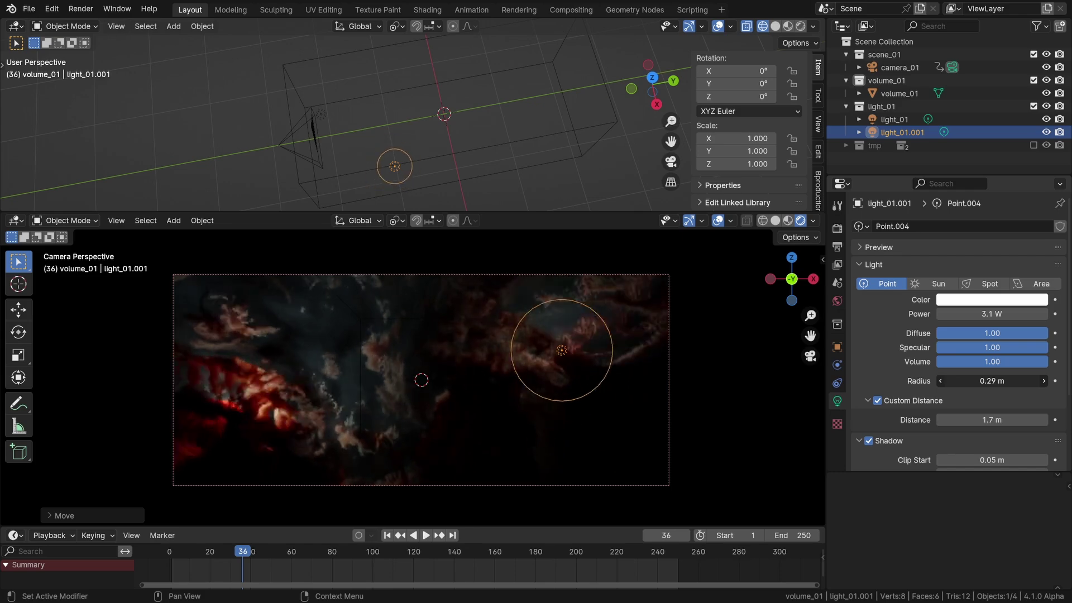
left_click_drag(1009, 380, 988, 380)
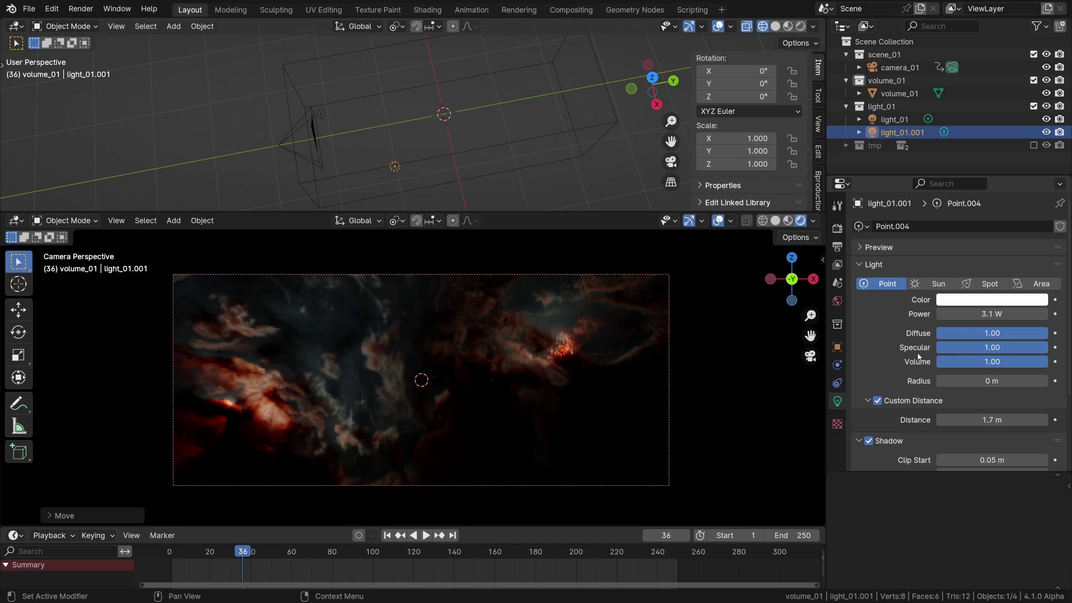
left_click(969, 300)
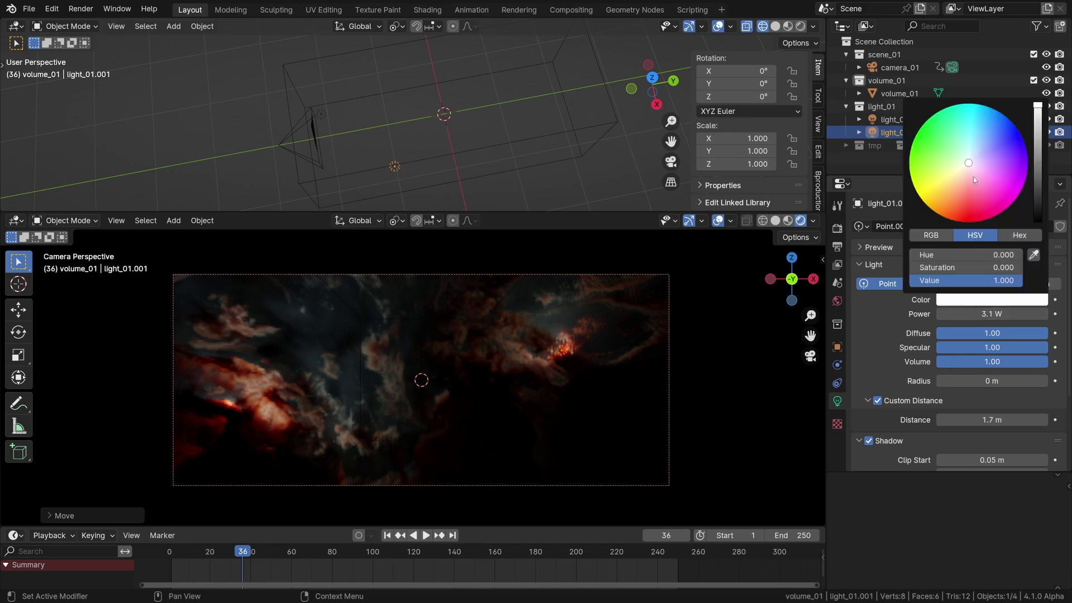
mouse_move(969, 164)
left_mouse_down()
mouse_move(978, 136)
mouse_move(964, 204)
left_mouse_up()
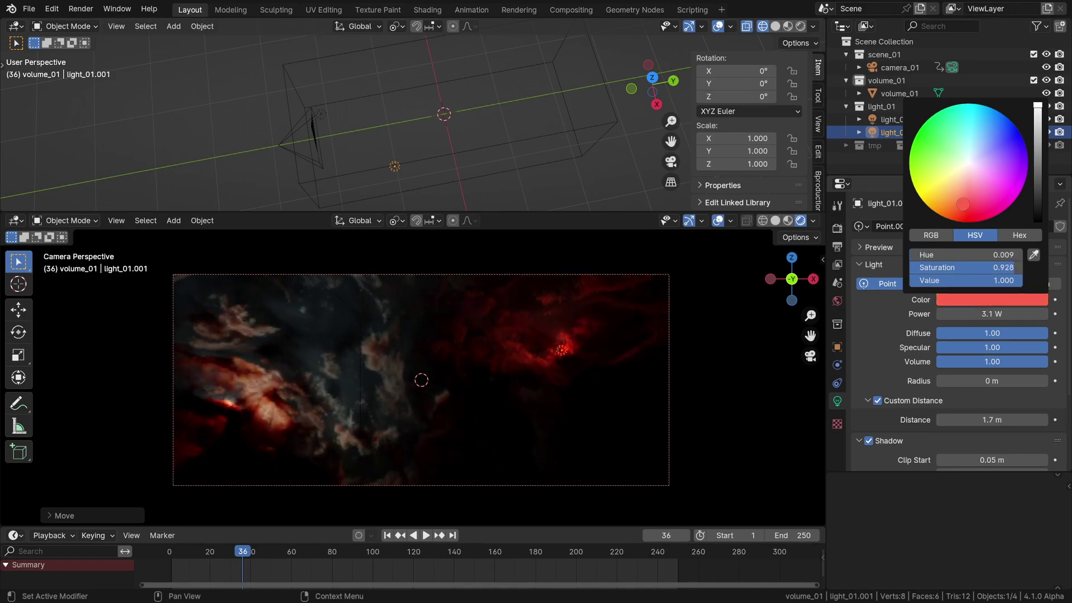
left_click_drag(963, 204, 967, 164)
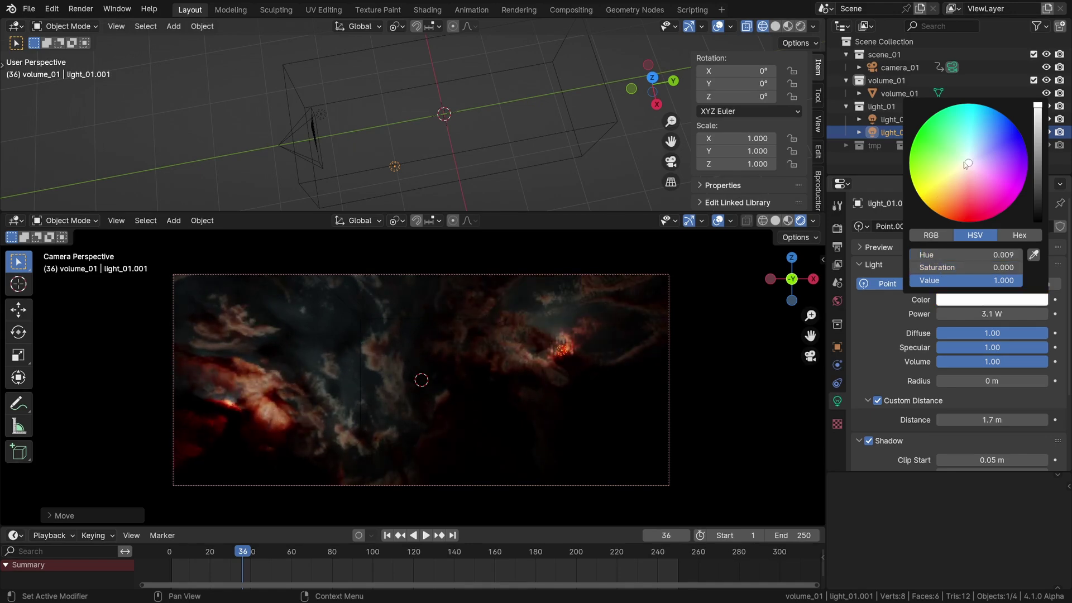
Step: Duplicate a light at frame 64, place it left of centre, and lengthen its falloff distance
key("space")
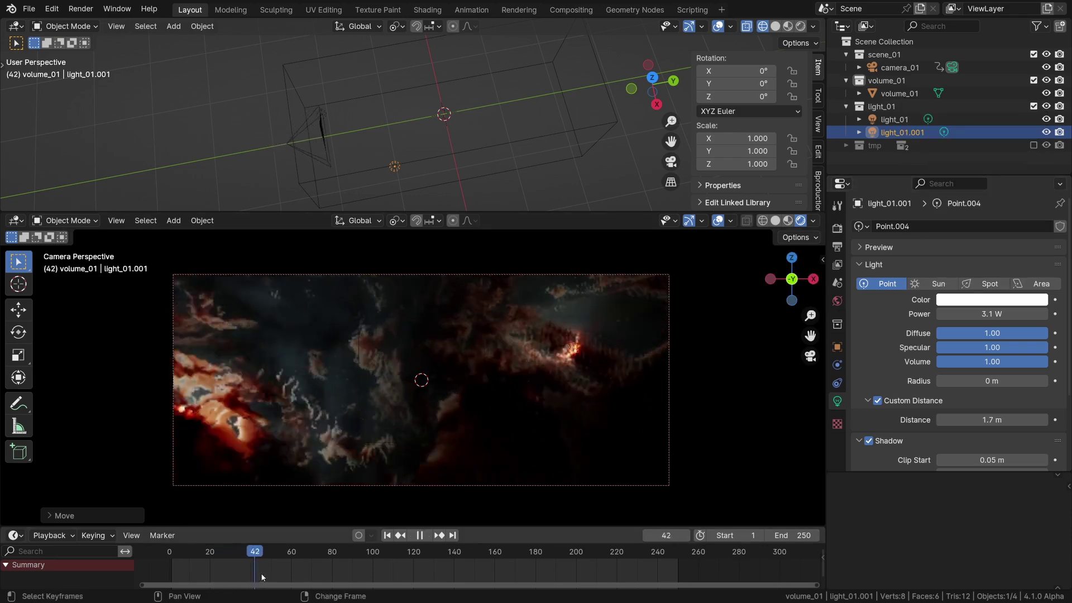
key("space")
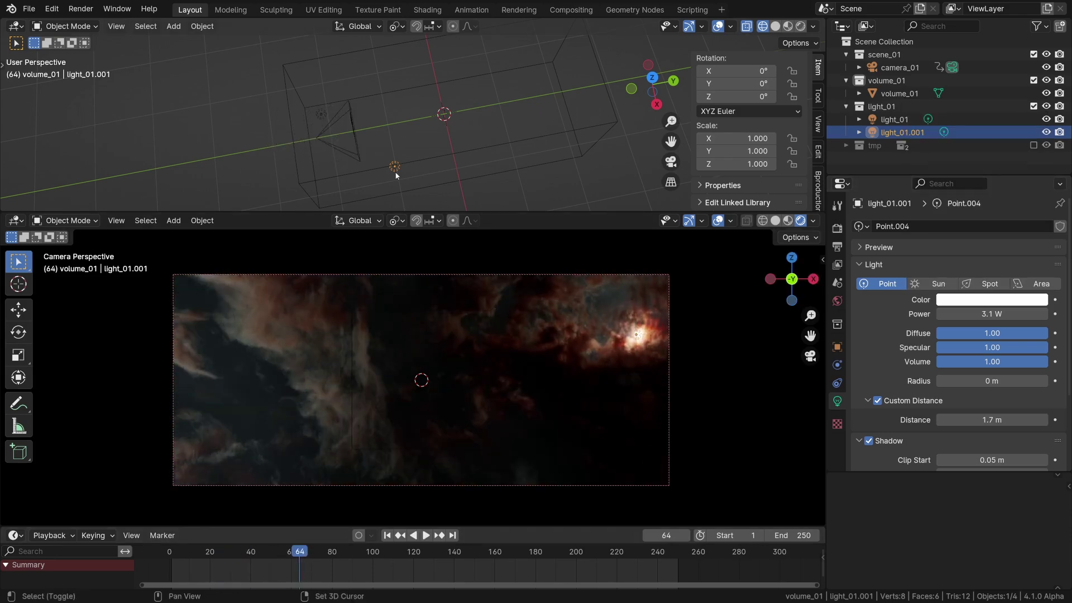
key("shift+d")
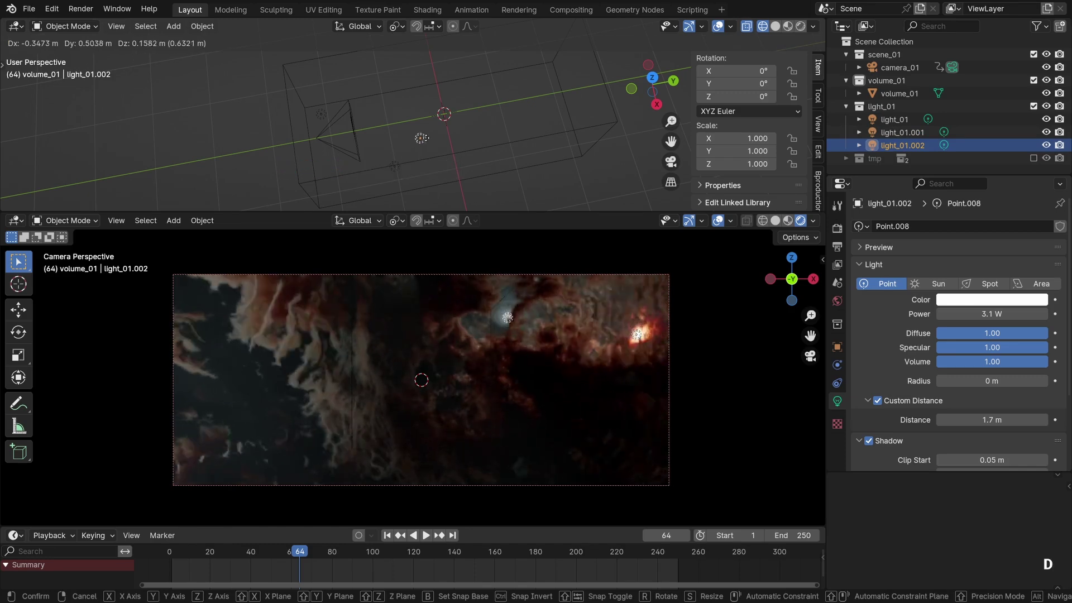
left_click(345, 335)
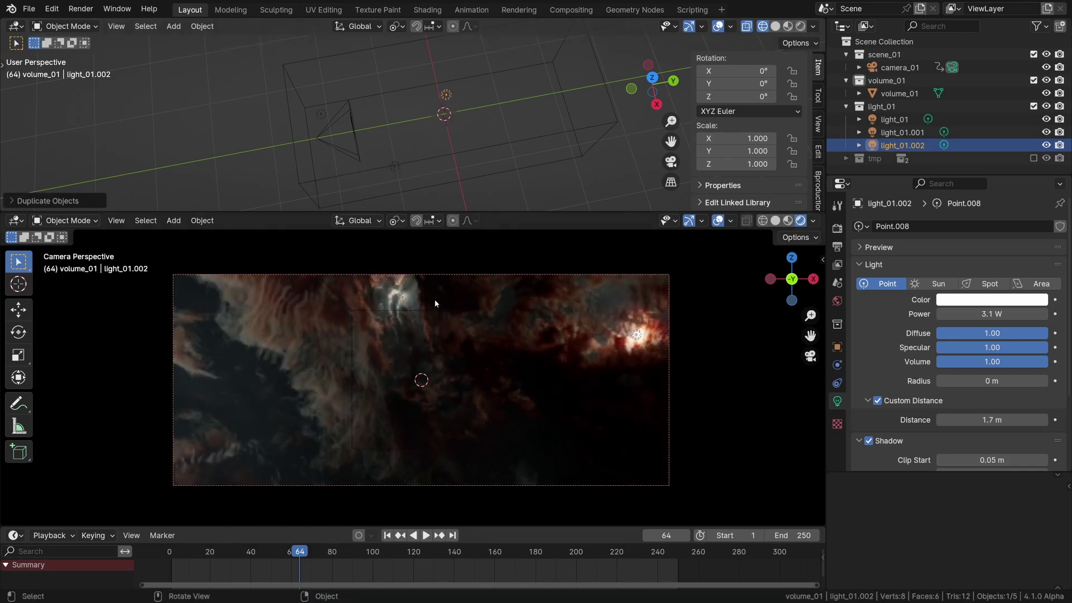
key("g")
left_click(369, 360)
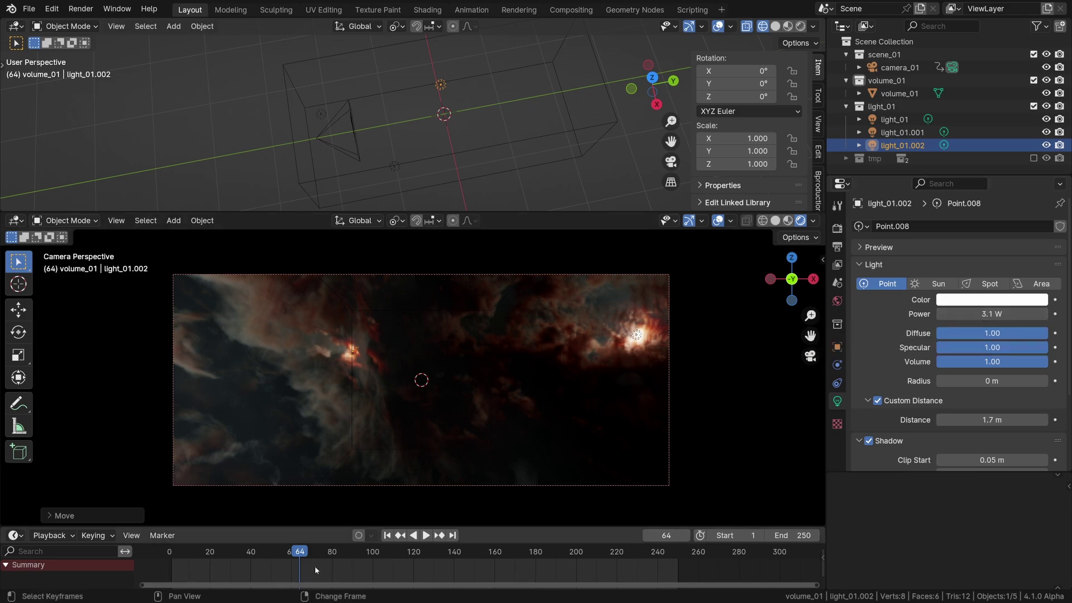
left_click_drag(300, 565, 348, 565)
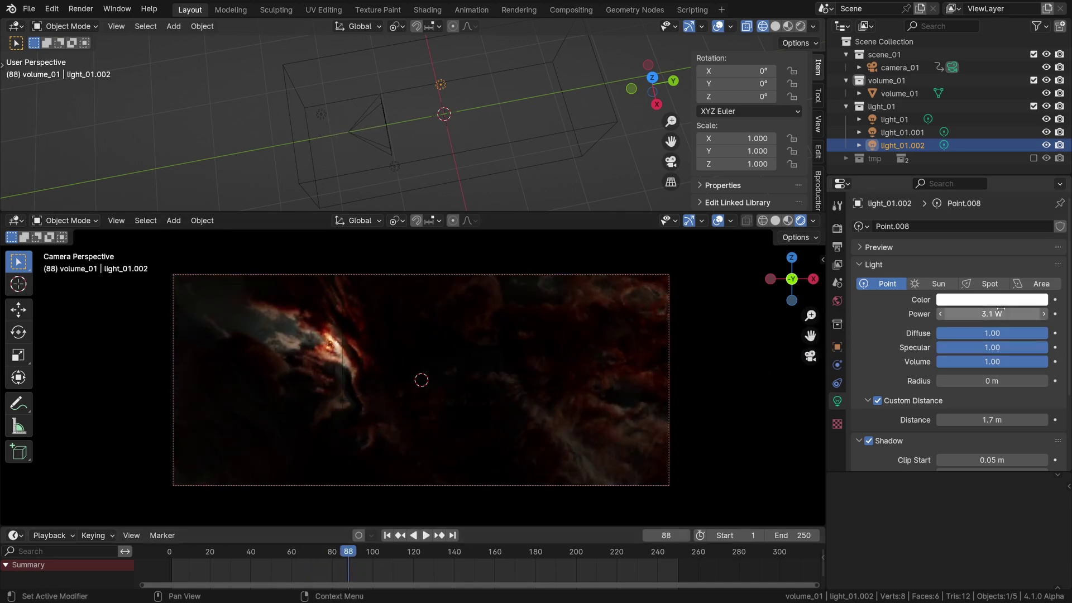
mouse_move(990, 419)
left_mouse_down()
mouse_move(971, 419)
mouse_move(1038, 418)
left_mouse_up()
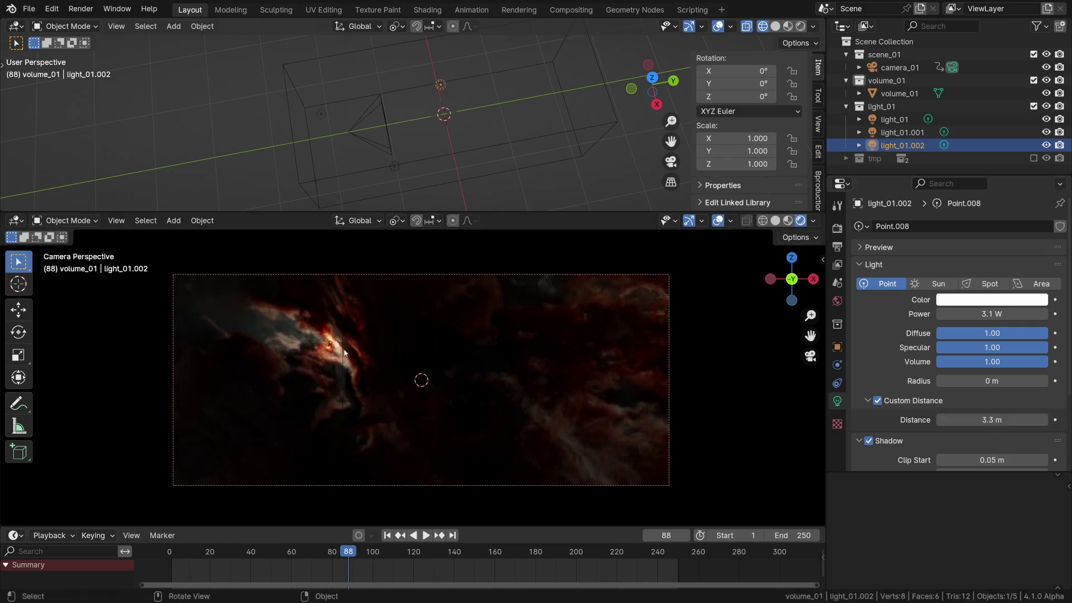
Step: Add two more light copies, one deeper in the nebula, and reposition the newest
key("shift+d")
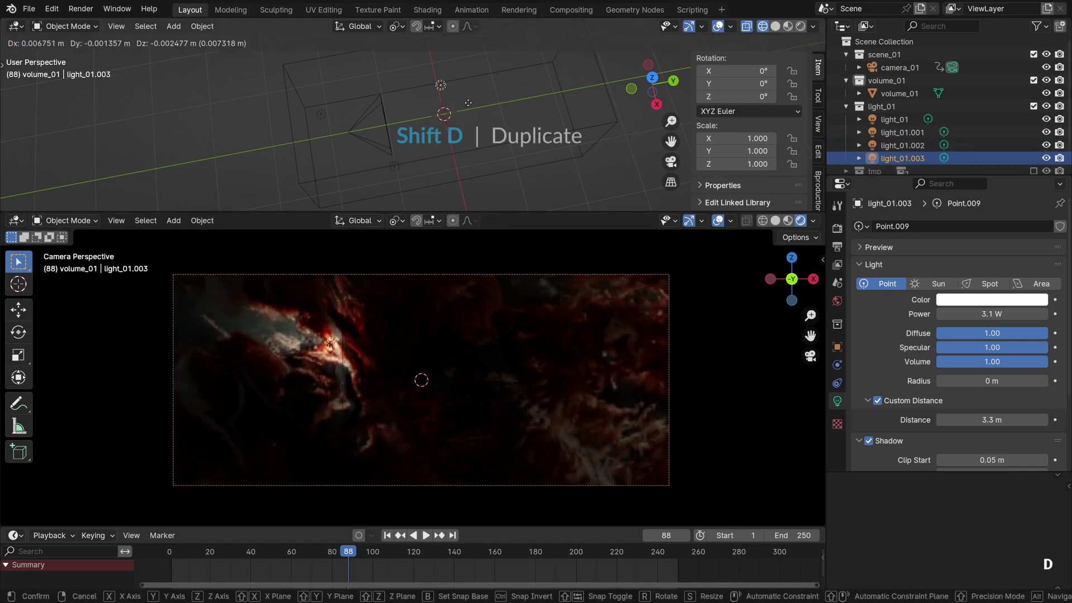
left_click(515, 122)
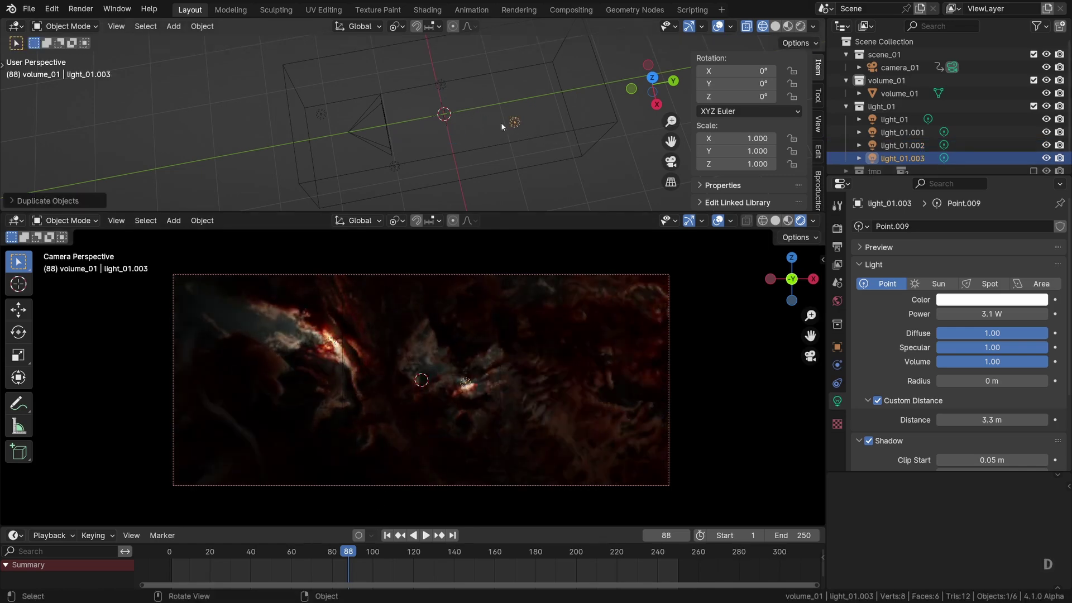
key("g")
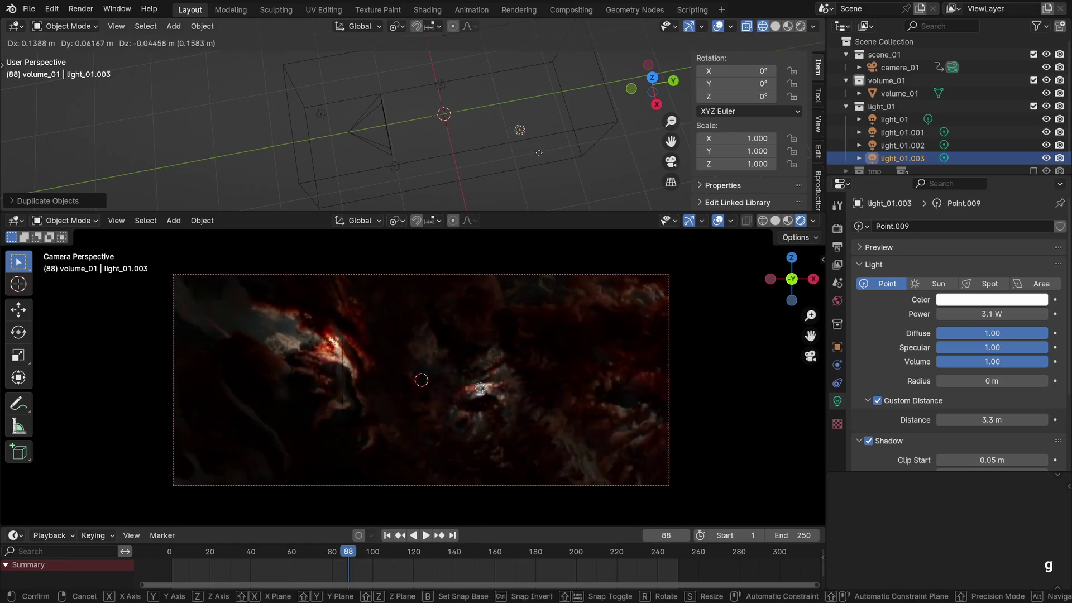
left_click(539, 151)
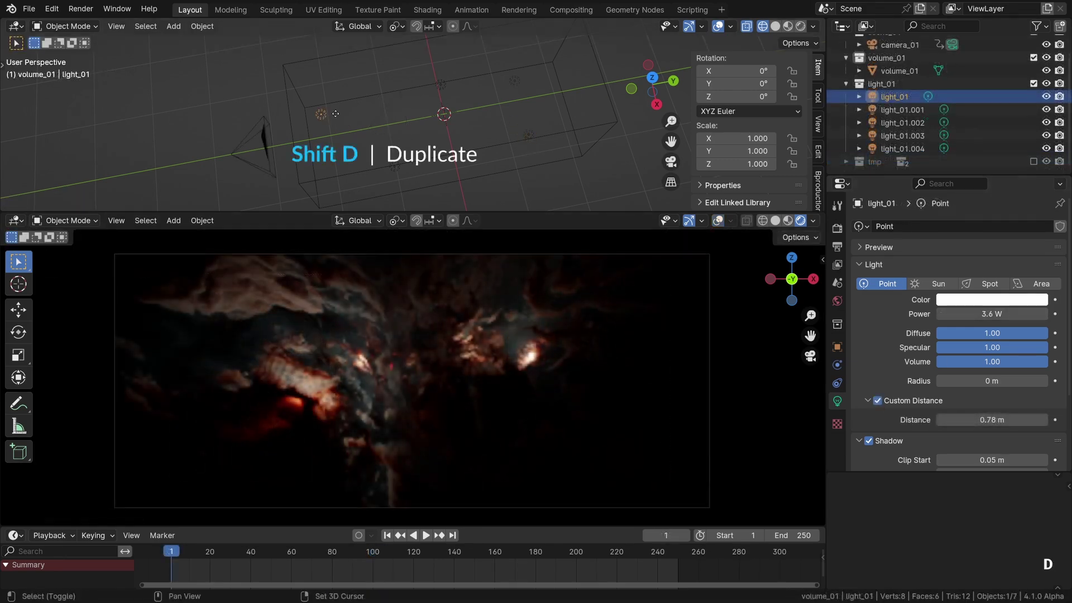
key("shift+d")
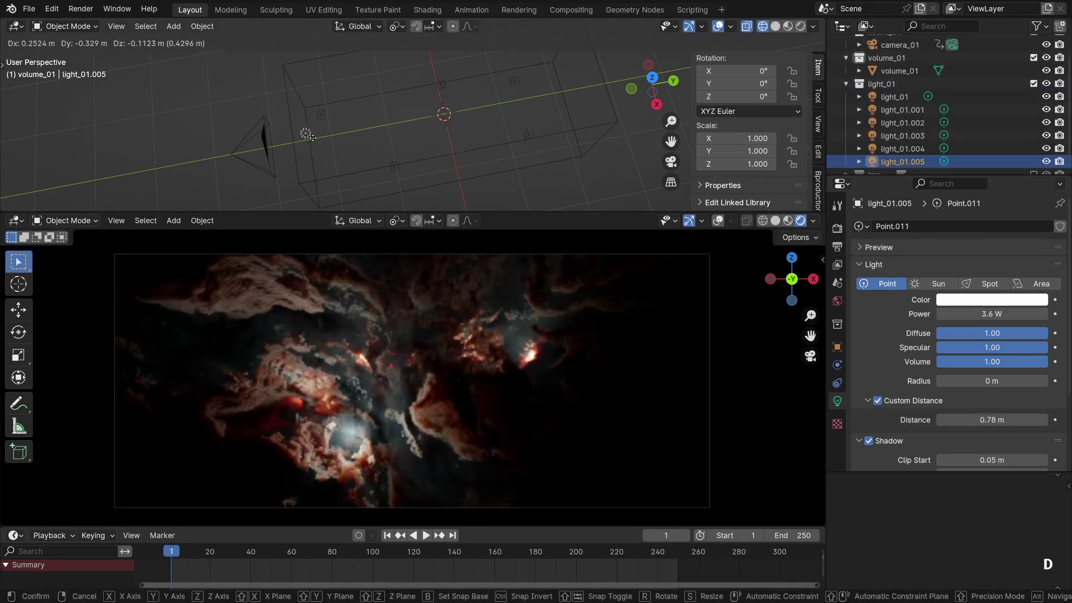
left_click(341, 147)
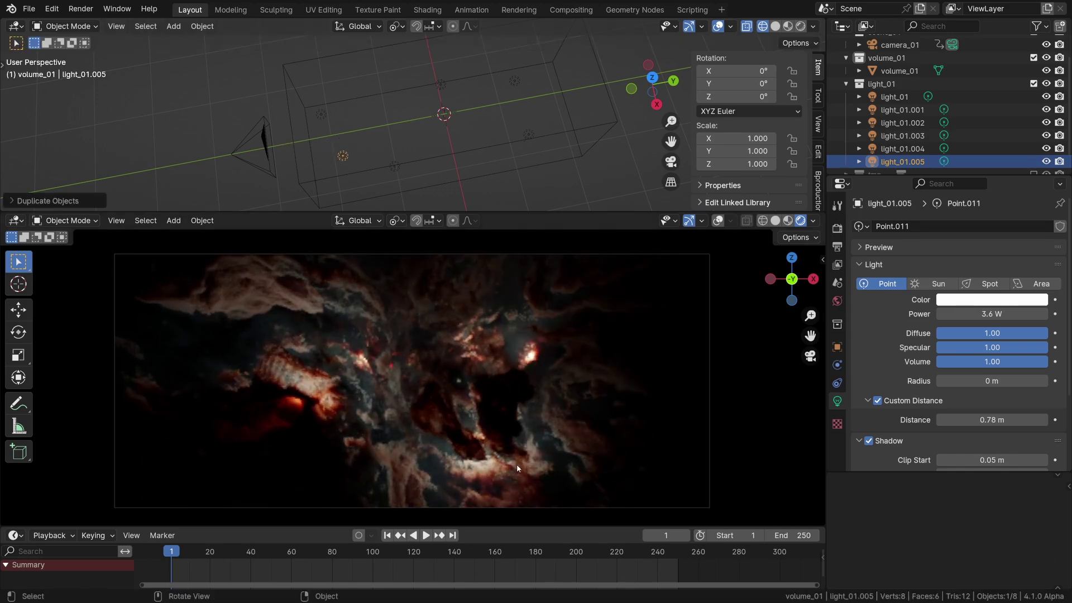
key("g")
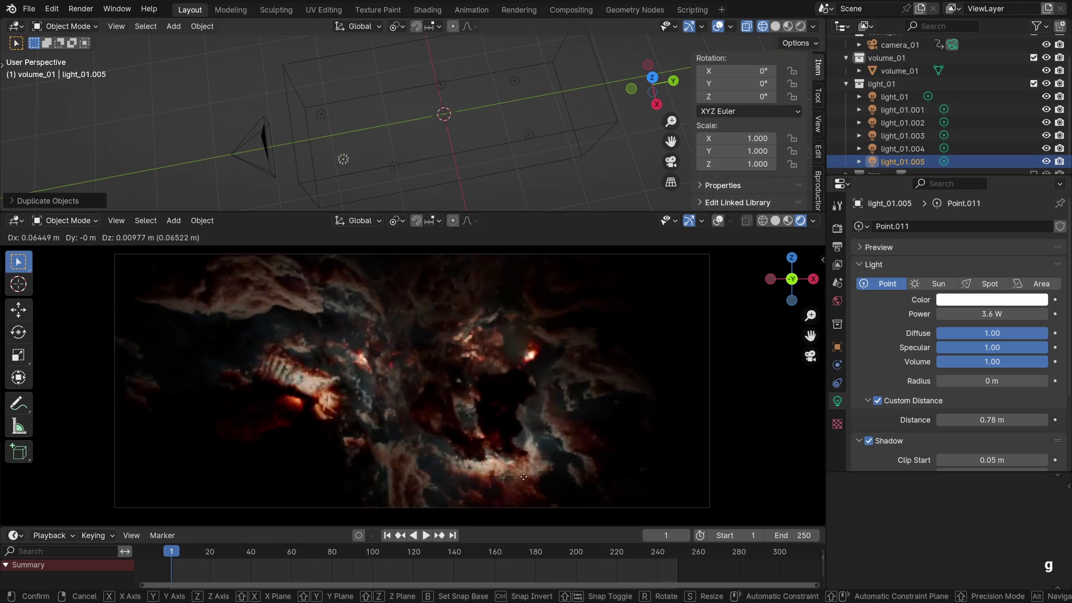
Step: Place the newest light in the lower clouds and give it a warm reddish colour
left_click(497, 480)
left_click(952, 300)
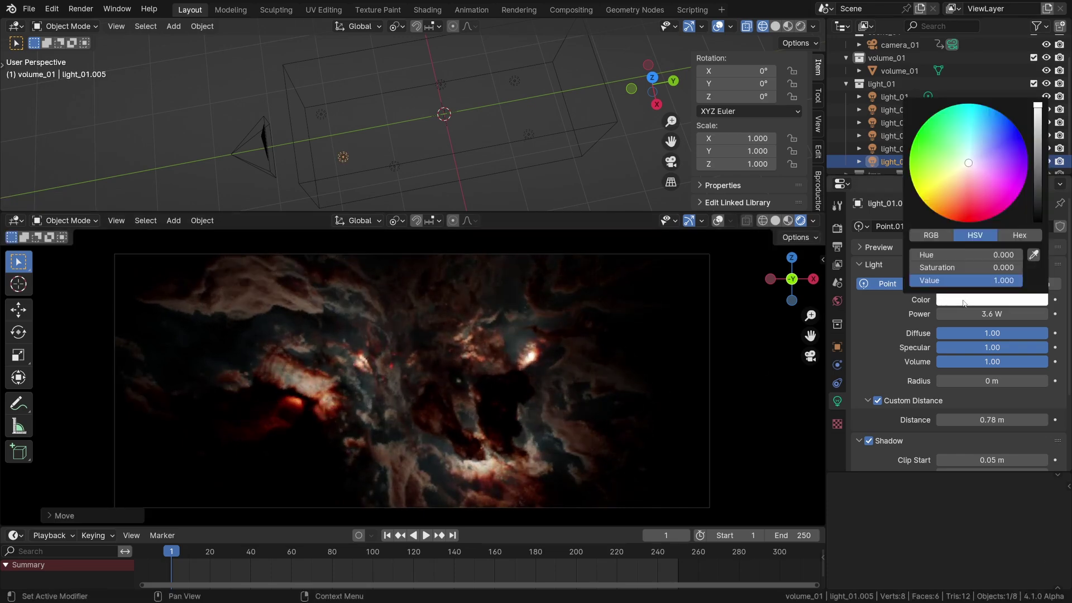
left_click(984, 142)
mouse_move(984, 144)
left_mouse_down()
mouse_move(979, 193)
mouse_move(961, 203)
left_mouse_up()
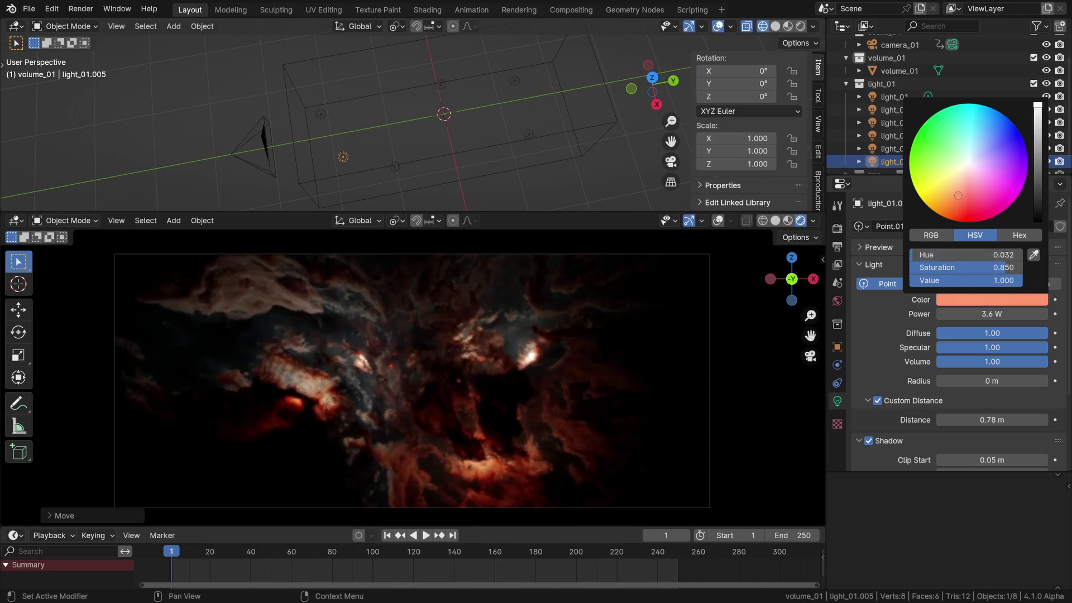
Step: Dim light_01.005 to 300 mW, nudge it, unhide it and preview the animation
left_click(991, 313)
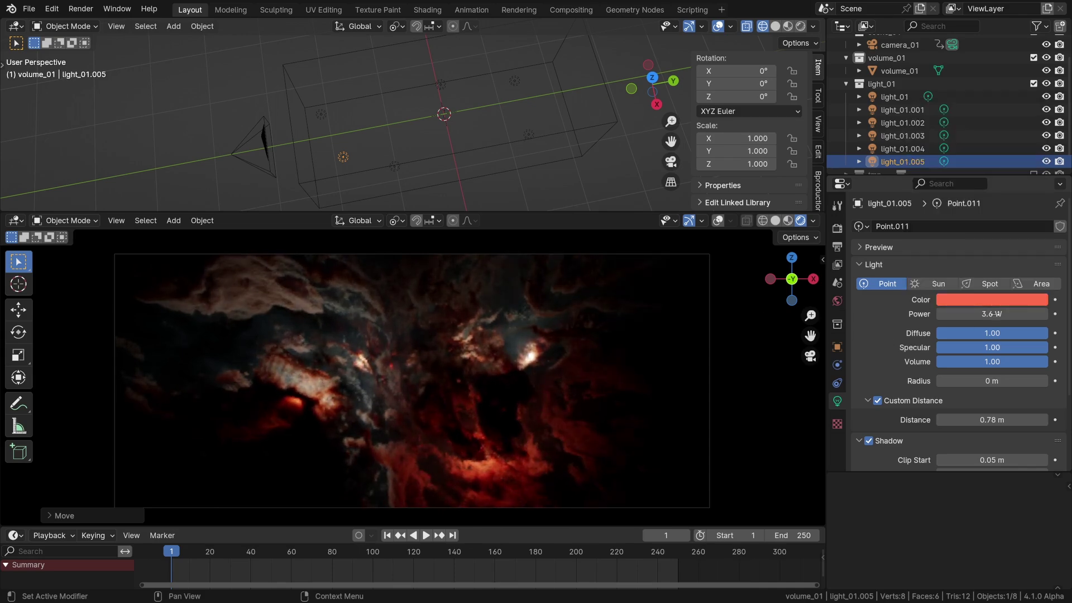
type("0")
key("Return")
left_click_drag(991, 313, 1001, 314)
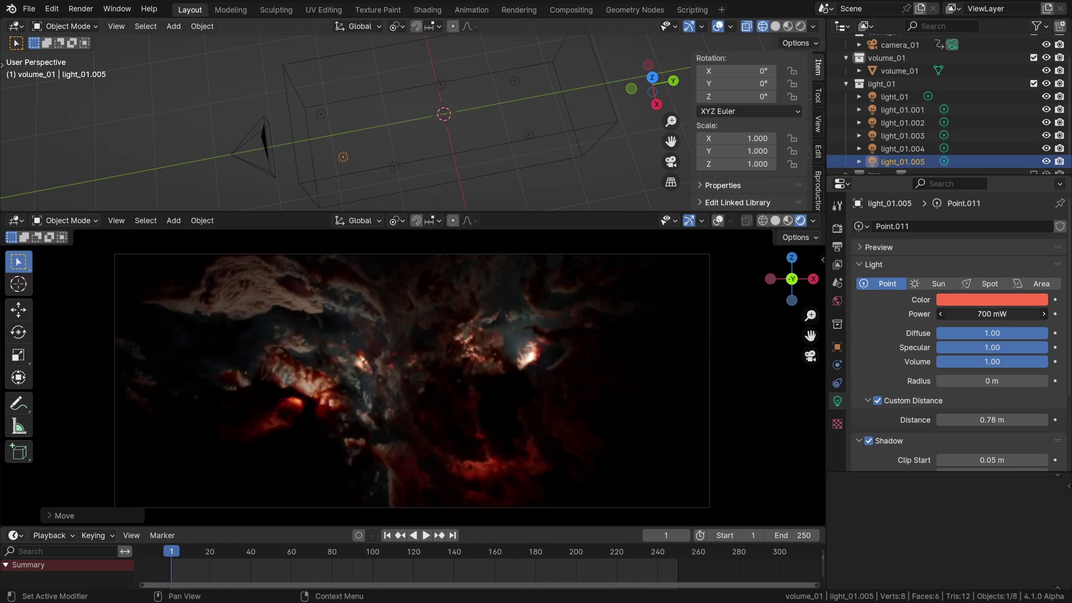
key("g")
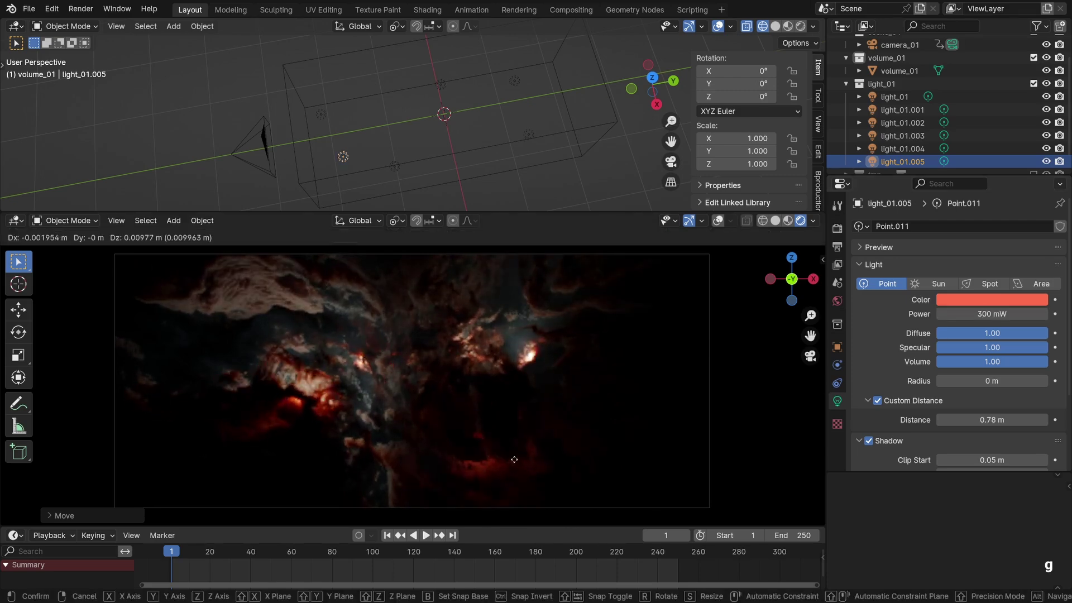
left_click(471, 423)
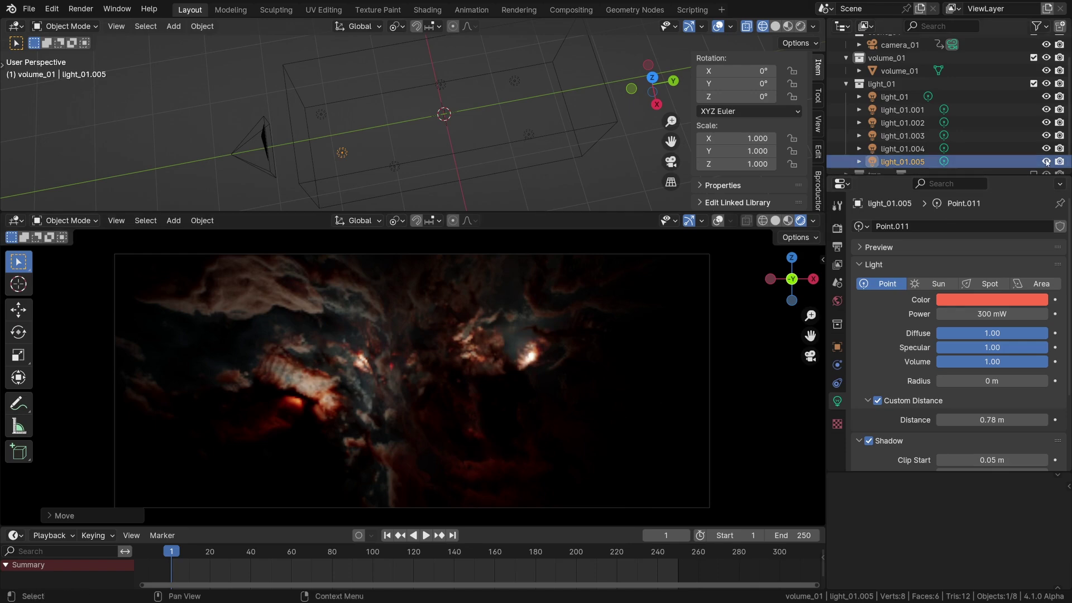
scroll(754, 125, "up", 1)
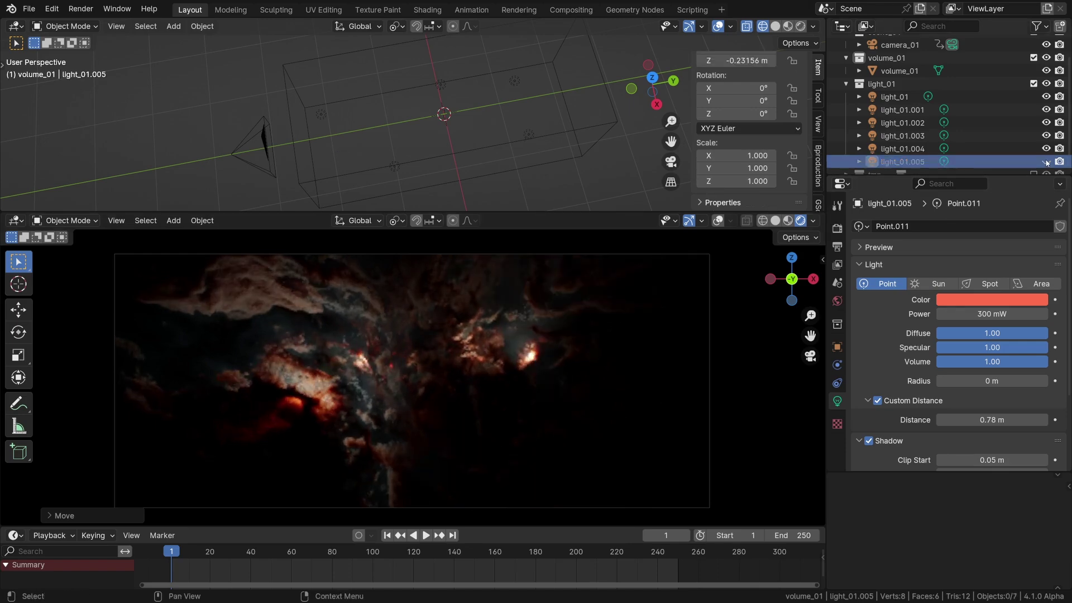
left_click(1045, 161)
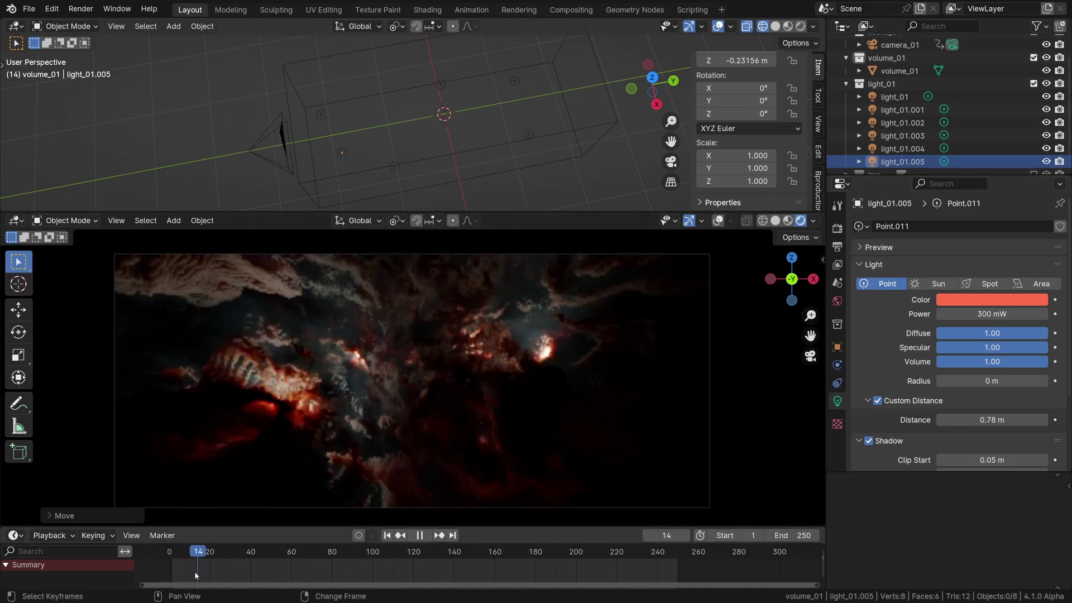
key("space")
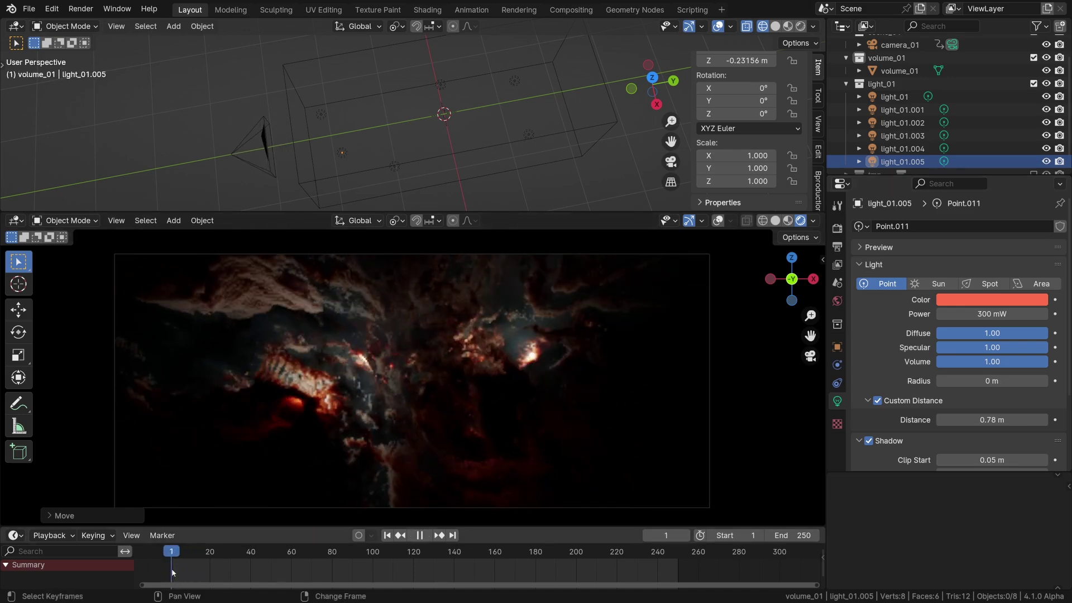
key("space")
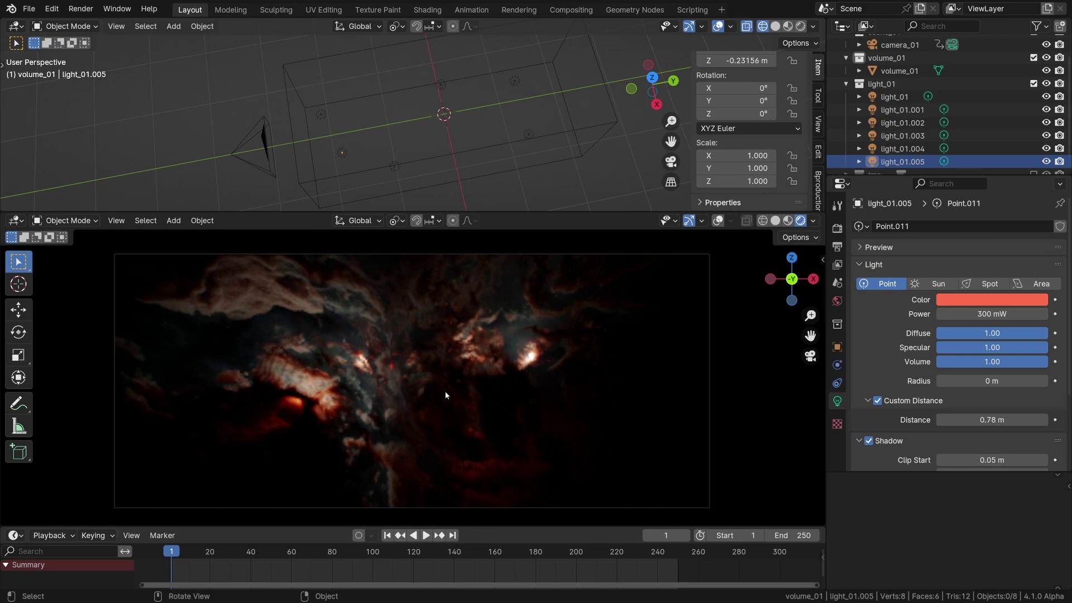
Step: Select volume_01 and show its noise Mapping node in the Shader Editor
left_click(612, 115)
middle_click_drag(587, 121, 554, 137)
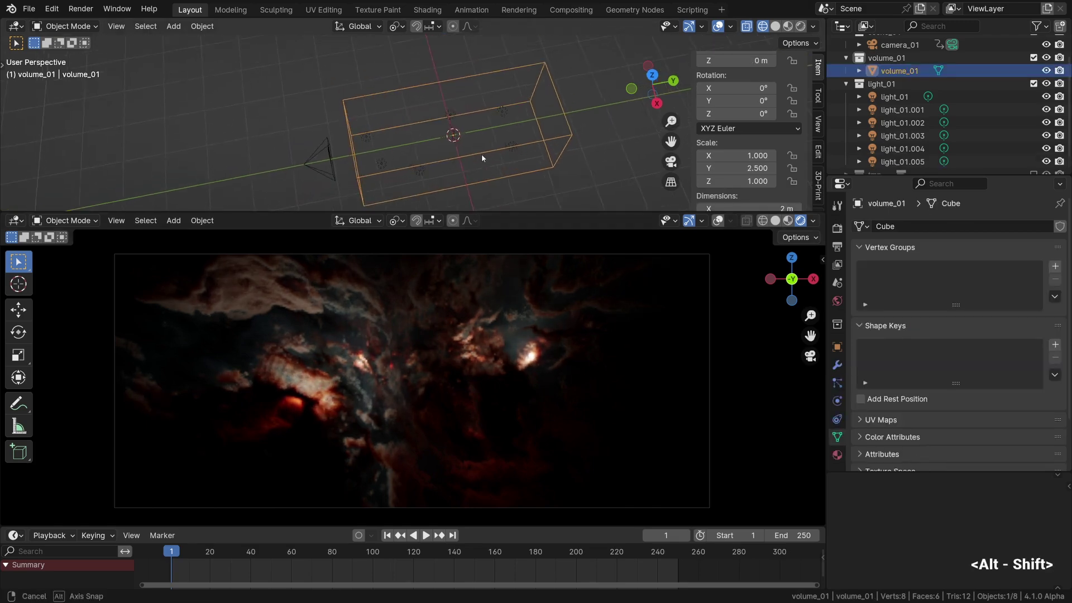
left_click(16, 26)
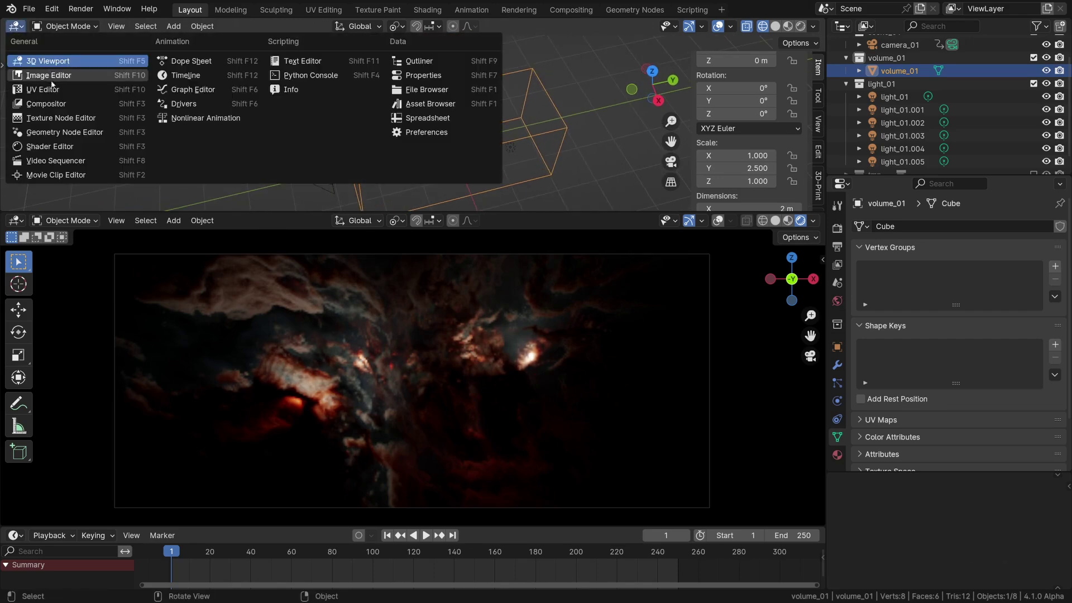
left_click(61, 145)
middle_click_drag(252, 125, 336, 125)
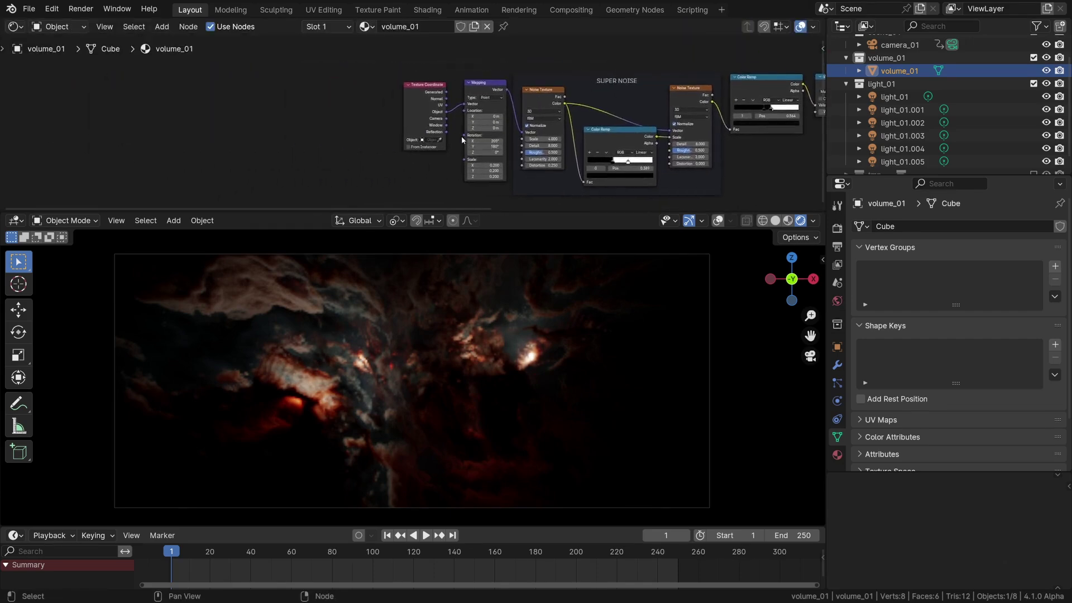
scroll(419, 101, "up", 5)
left_click_drag(283, 61, 536, 143)
middle_click_drag(503, 126, 535, 151)
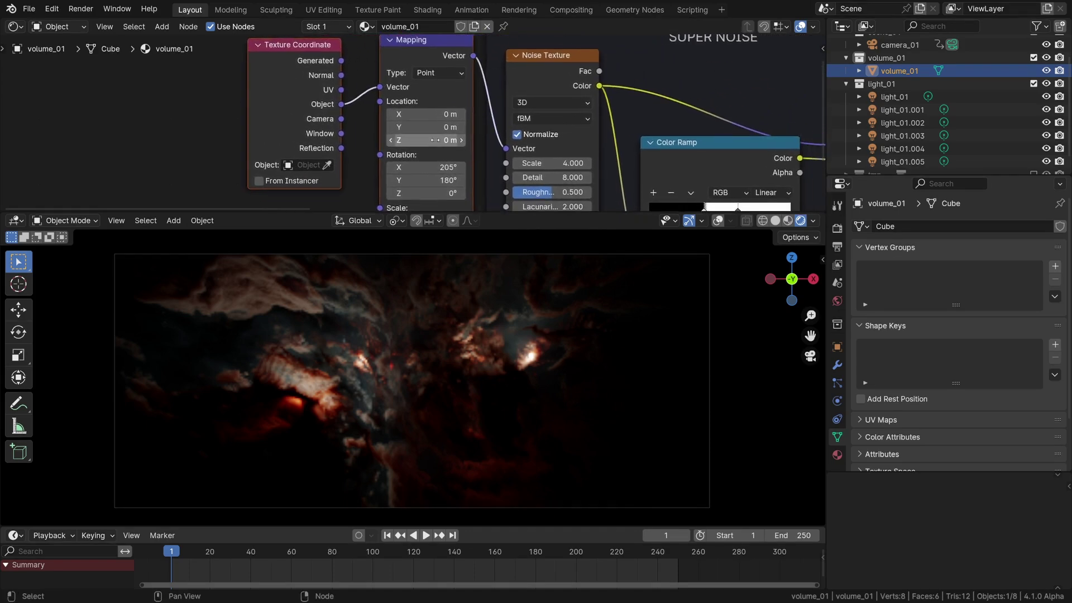
scroll(436, 158, "up", 3)
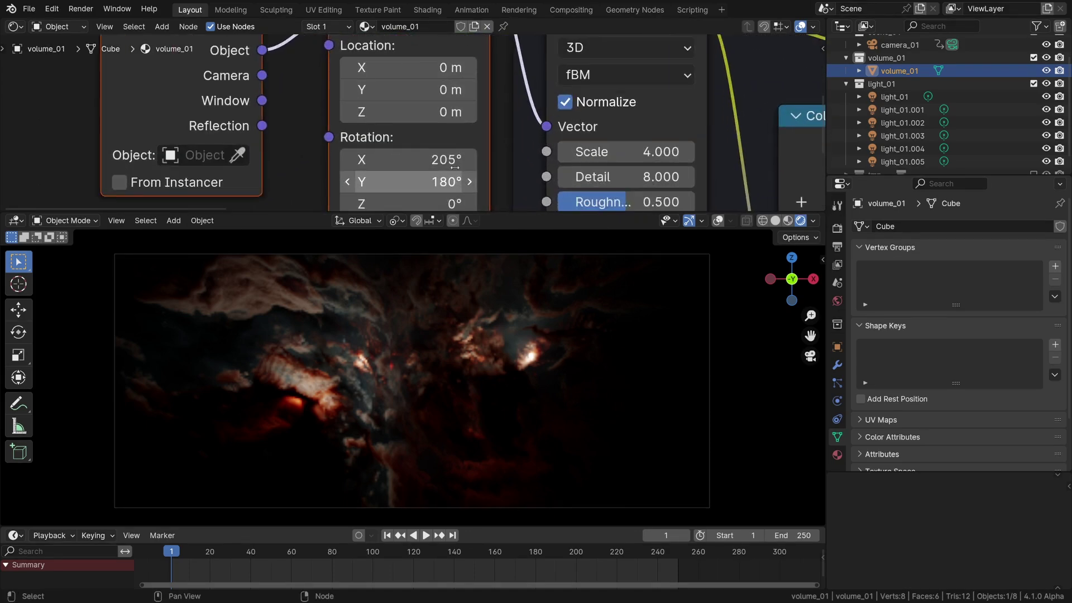
scroll(435, 157, "up", 2)
Step: Try a new Mapping X rotation, preview it, then undo back to 205°
left_click_drag(449, 147, 481, 146)
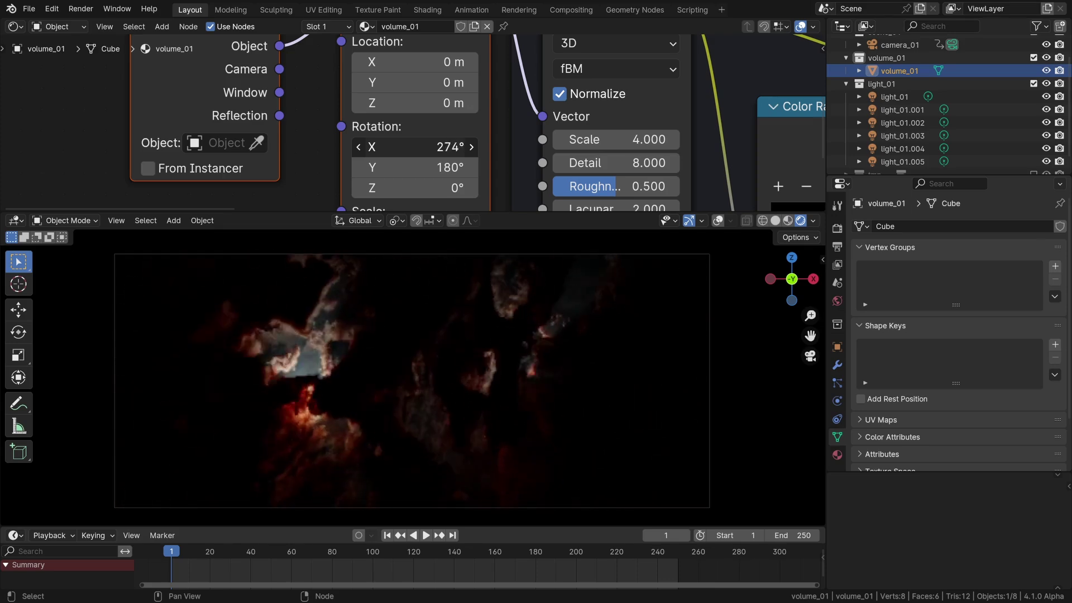
key("space")
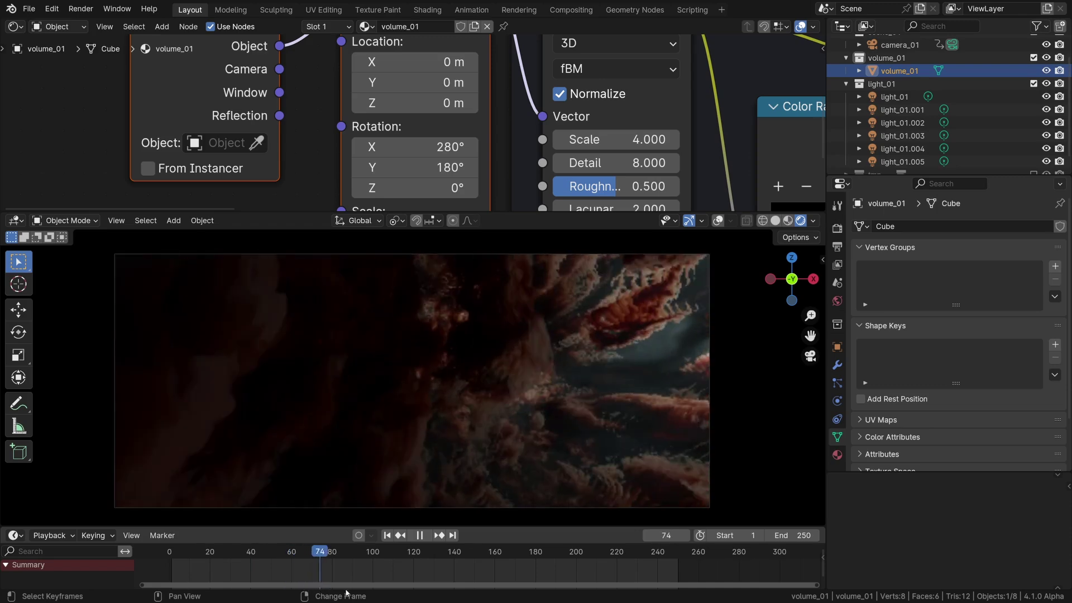
left_click_drag(353, 553, 169, 552)
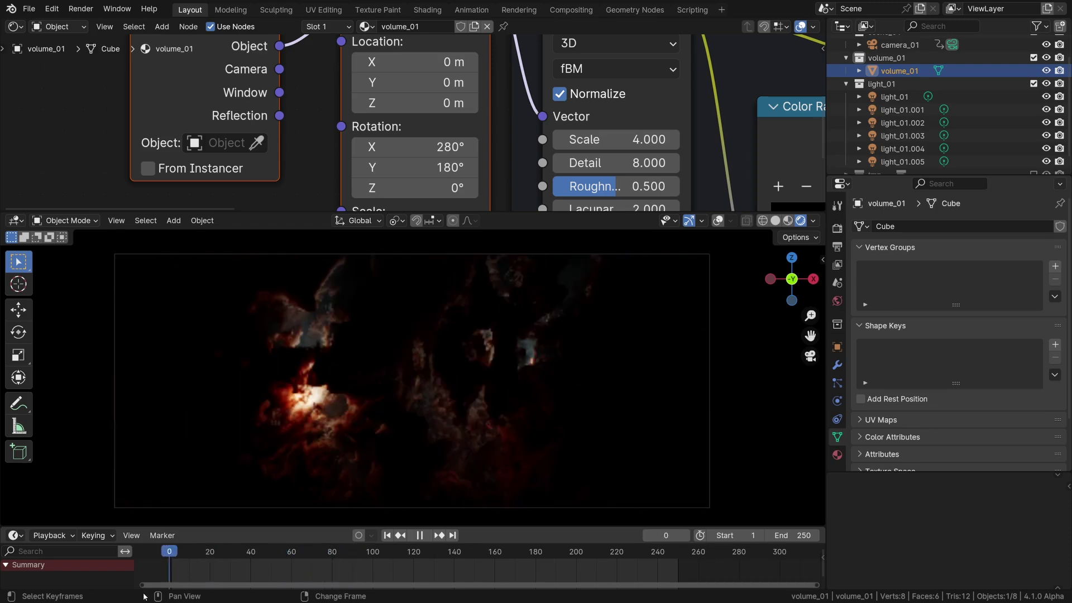
key("ctrl+z")
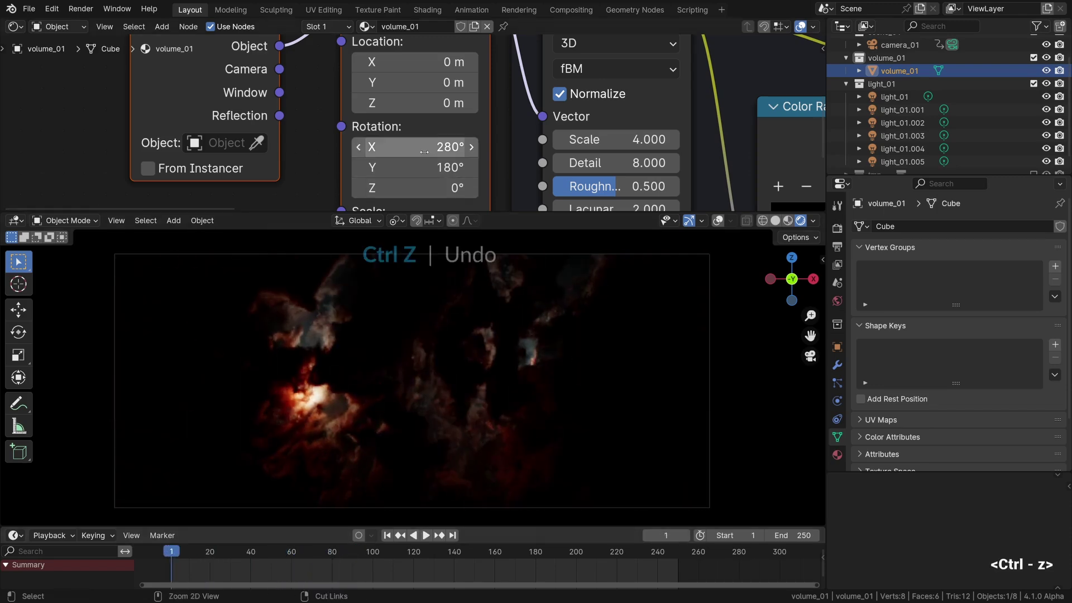
key("ctrl+z")
Step: Adjust the Mapping location X and bring the SUPER NOISE frame into view
middle_click_drag(441, 134, 427, 162)
mouse_move(419, 90)
left_mouse_down()
mouse_move(427, 111)
mouse_move(410, 111)
left_mouse_up()
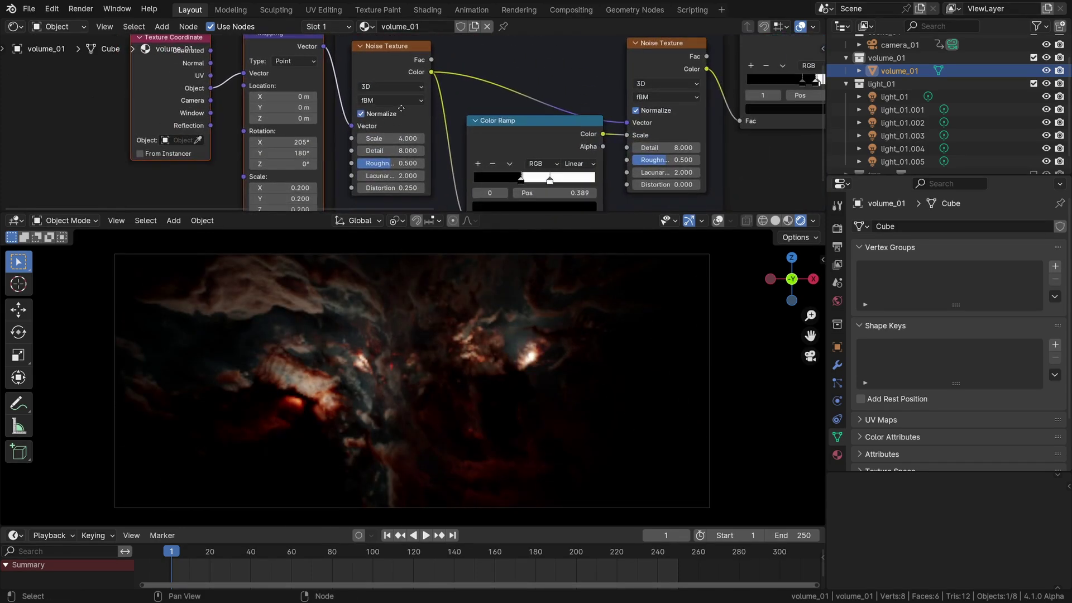
middle_click_drag(393, 69, 450, 51)
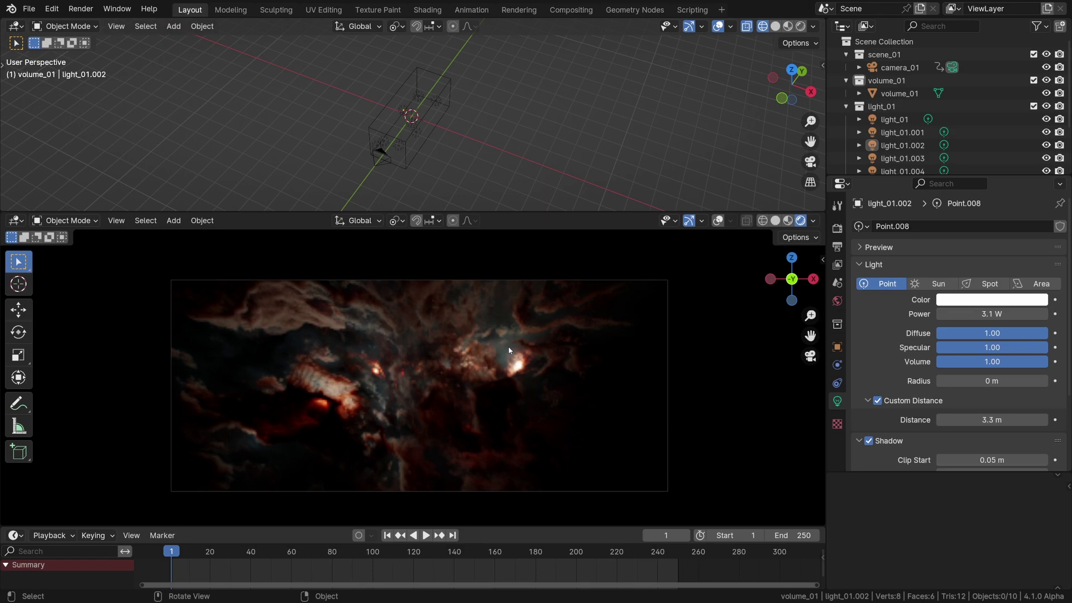
Step: Switch the top area to the Compositor, enable Use Nodes and frame all nodes
left_click(15, 26)
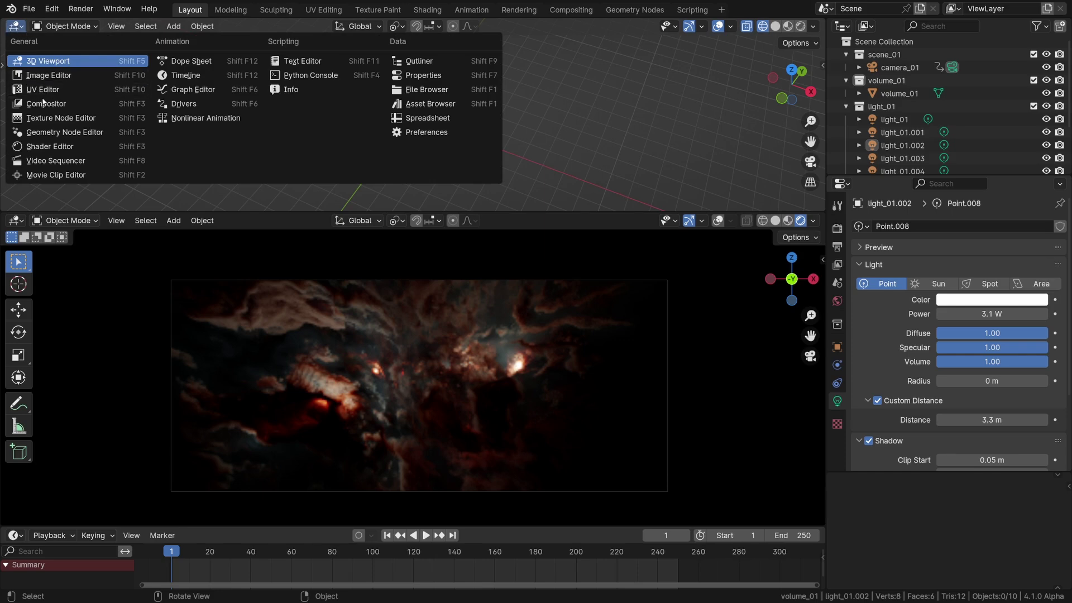
left_click(47, 103)
left_click(147, 27)
key("Home")
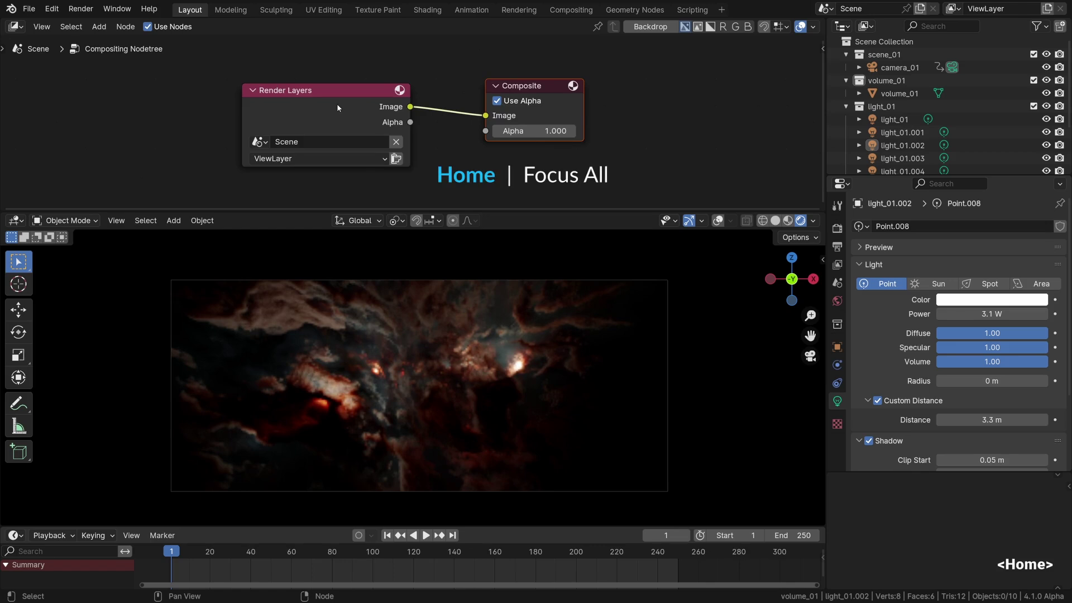
Step: Spread Render Layers and Composite apart and set viewport compositing to Always
left_click(530, 86)
key("g")
left_click(766, 83)
key("g")
left_click(146, 89)
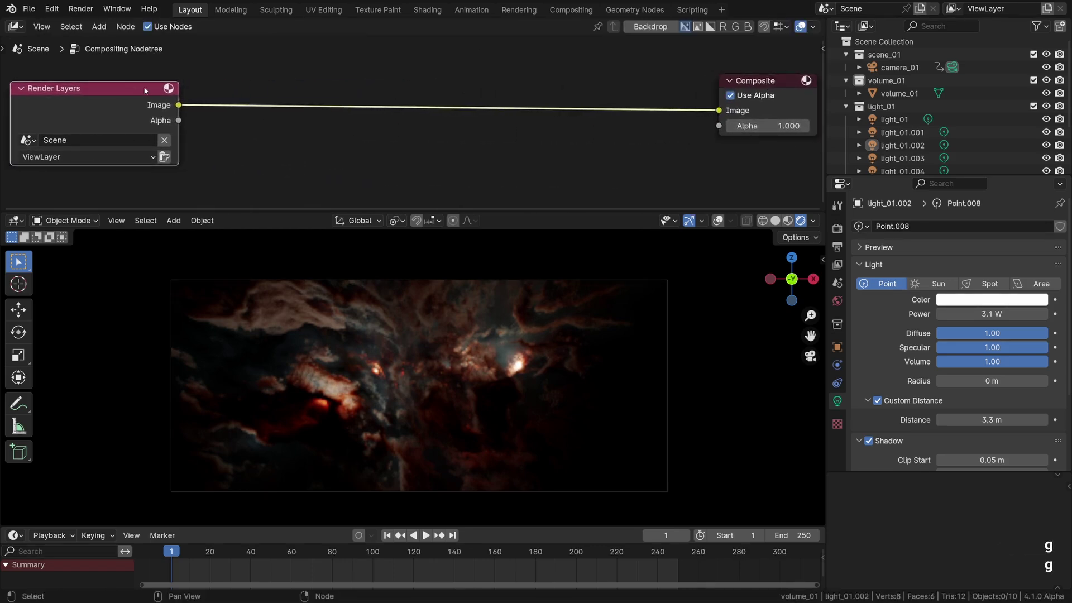
left_click(395, 142)
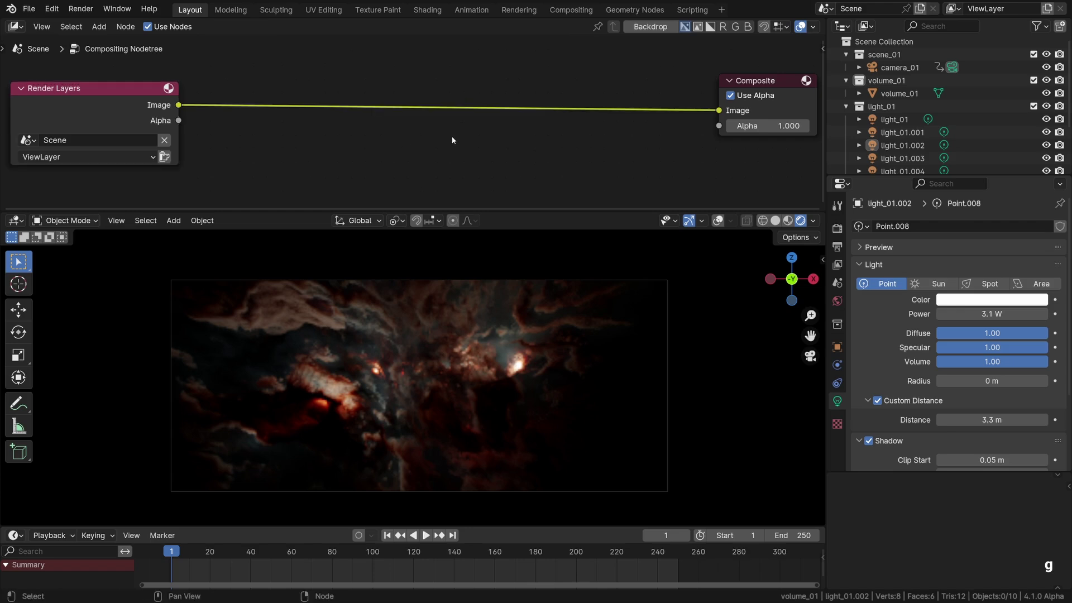
left_click(812, 221)
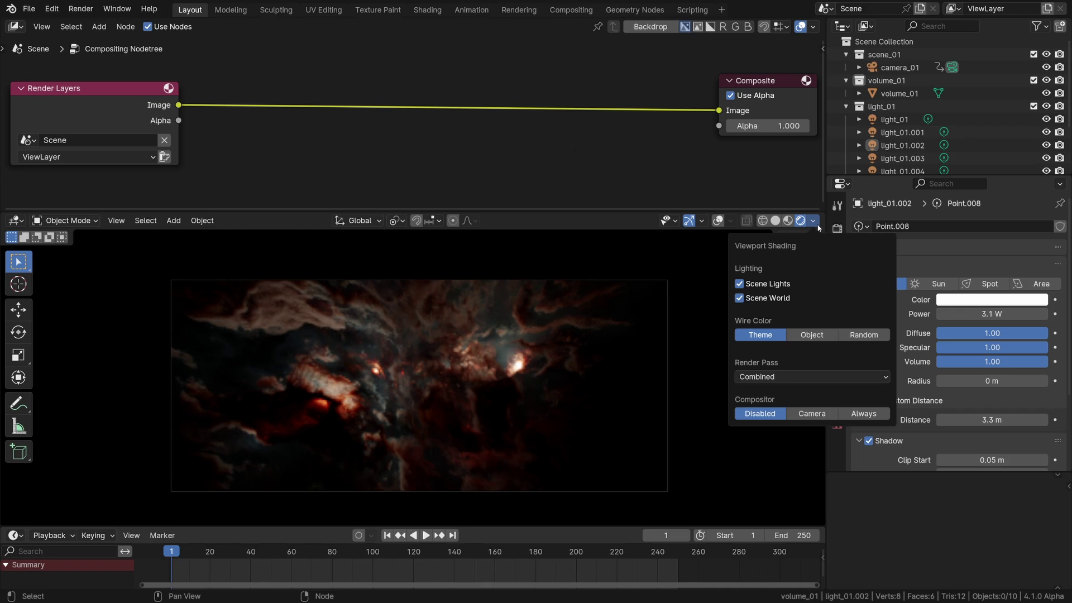
left_click(859, 415)
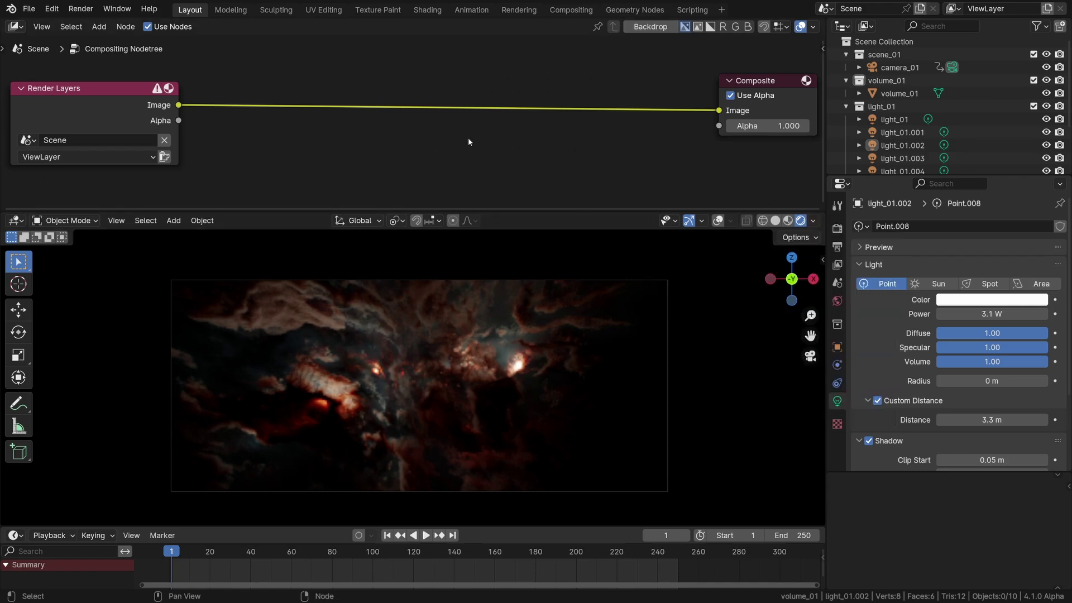
Step: Insert a Streaks Glare node between Render Layers and Composite with threshold 3.5
key("shift+a")
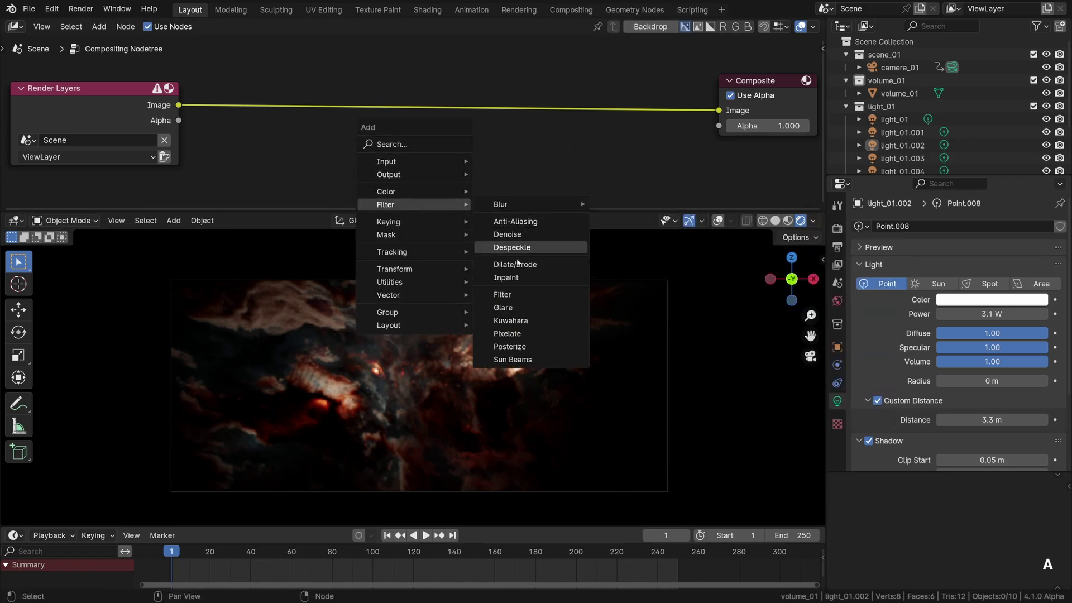
left_click(503, 307)
left_click(335, 93)
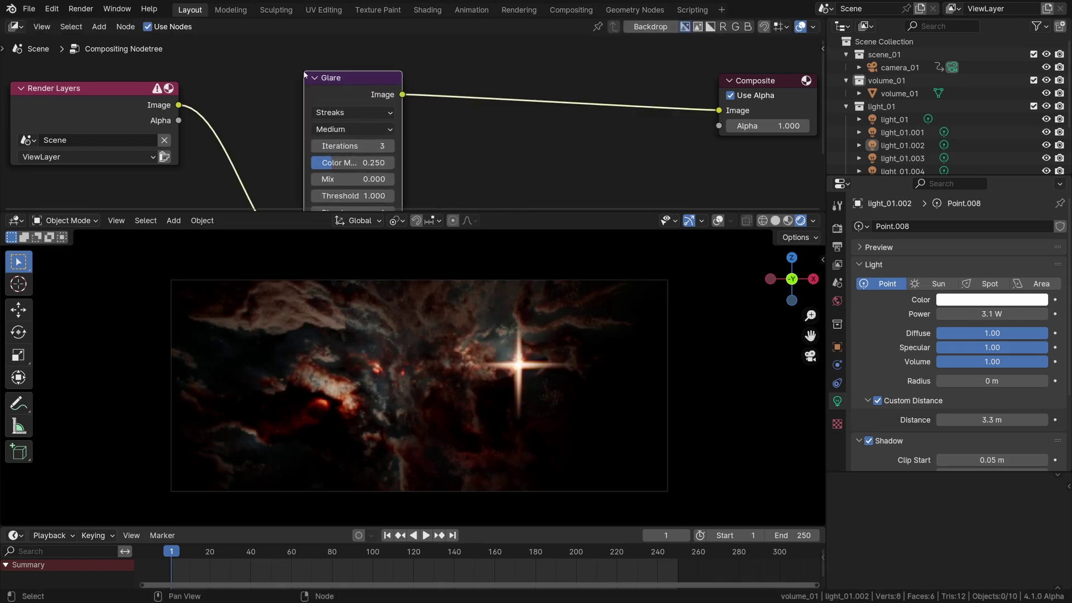
mouse_move(348, 166)
middle_mouse_down()
mouse_move(365, 128)
mouse_move(380, 121)
middle_mouse_up()
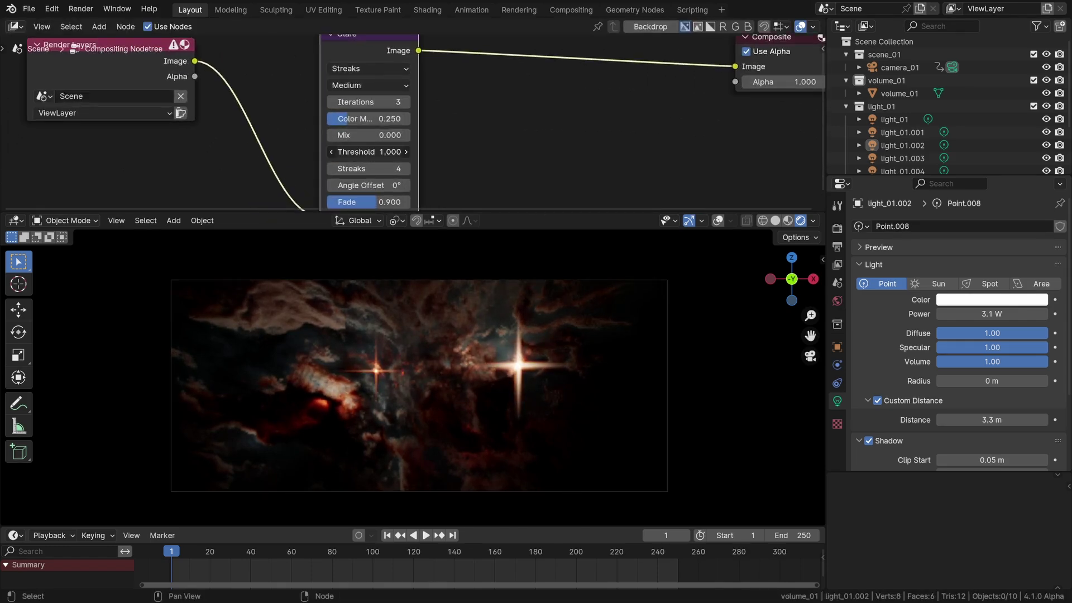
left_click_drag(377, 152, 335, 151)
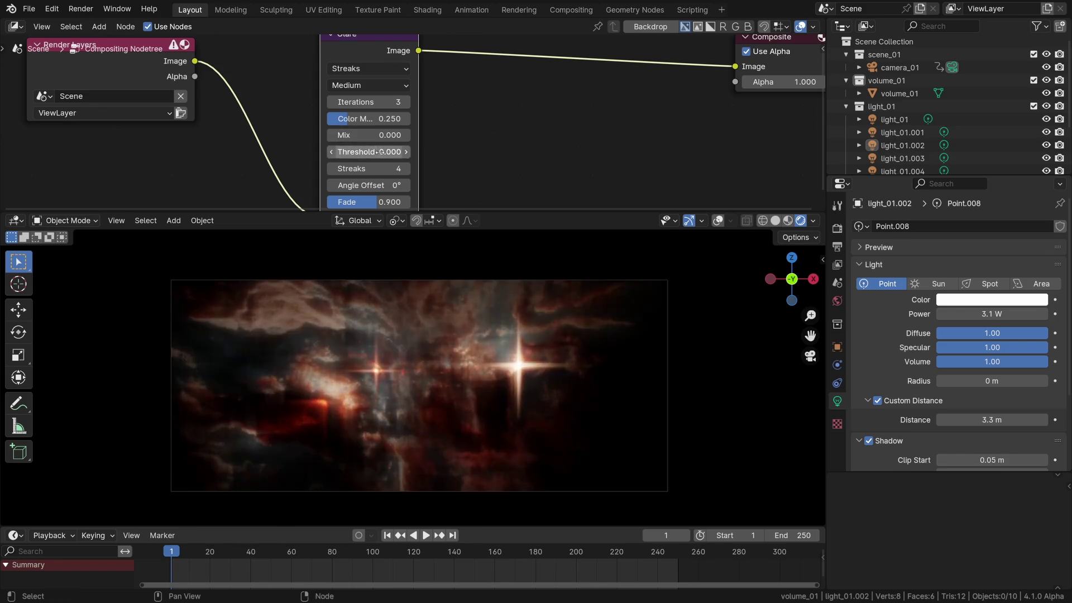
left_click_drag(369, 152, 394, 152)
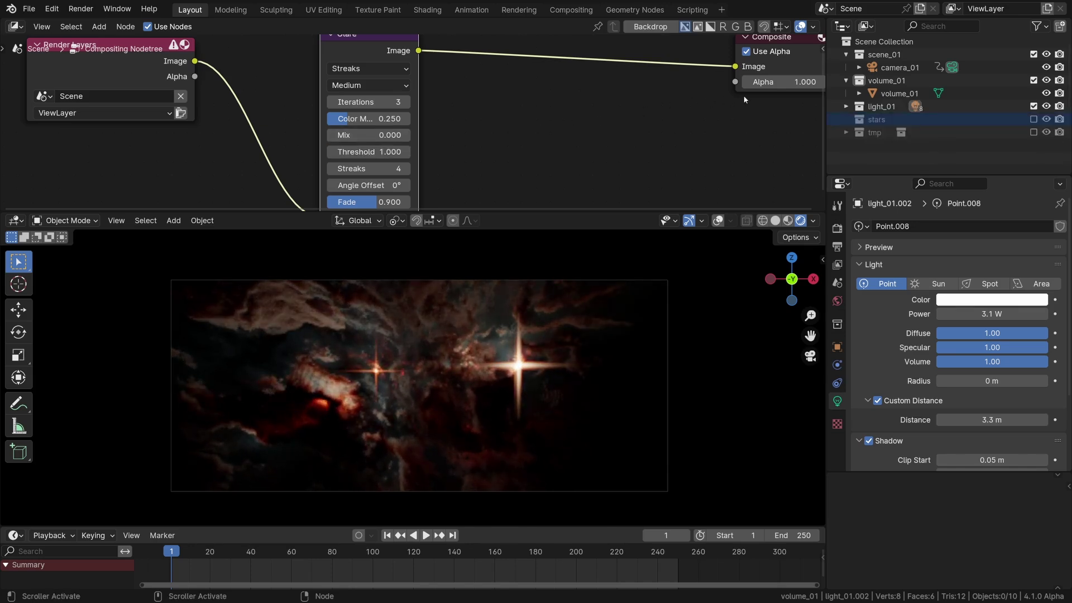
Step: Tick the stars collection's checkbox in the Outliner to enable it in the view layer
left_click(846, 107)
left_click(881, 120)
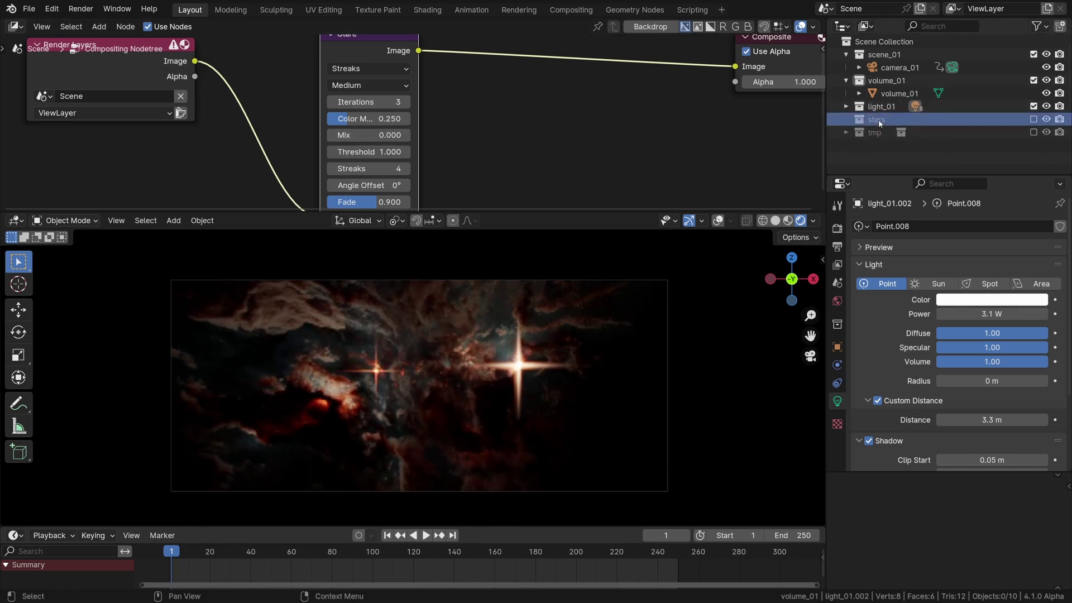
left_click(1033, 120)
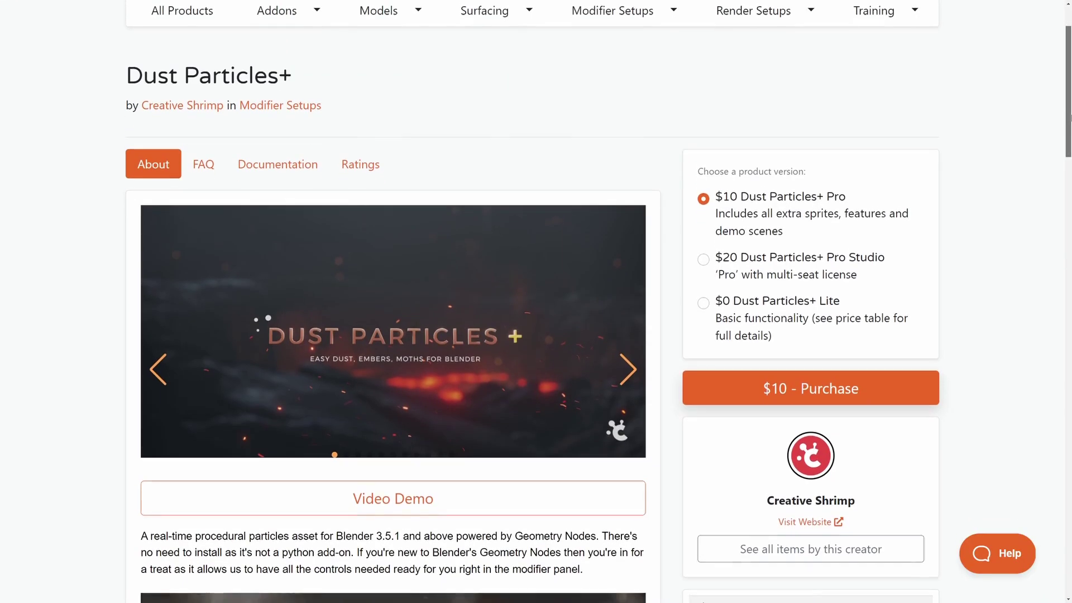
scroll(996, 170, "down", 1)
Step: Pick the free $0 Dust Particles+ Lite option on the product page
left_click(804, 291)
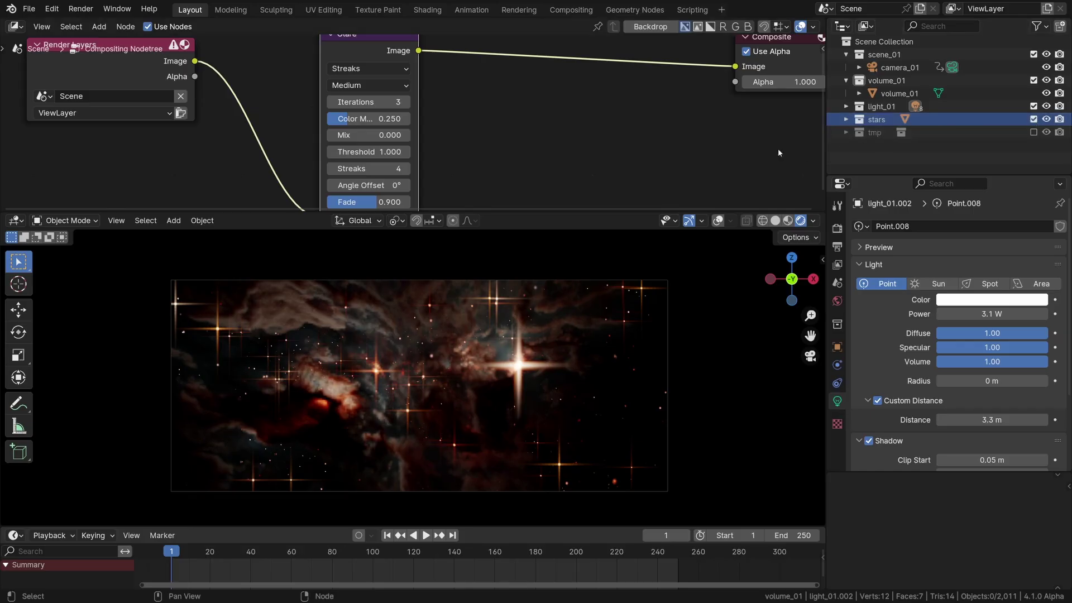
scroll(474, 122, "down", 1)
Step: Mute the Glare node to compare the flythrough without it, then unmute it
key("m")
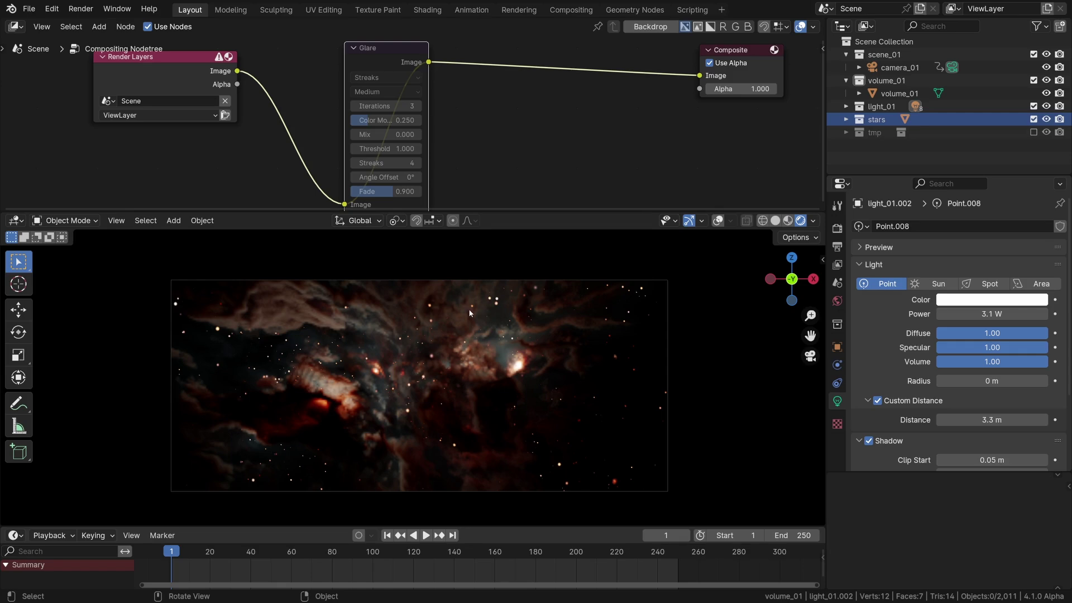
key("space")
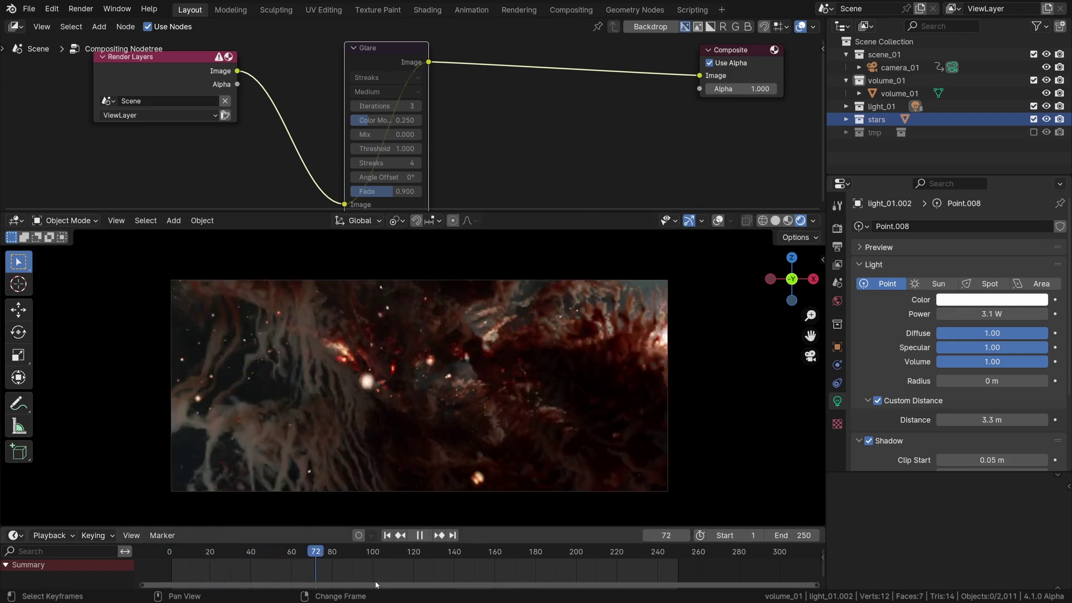
mouse_move(315, 582)
left_mouse_down()
mouse_move(492, 584)
mouse_move(352, 577)
mouse_move(179, 551)
left_mouse_up()
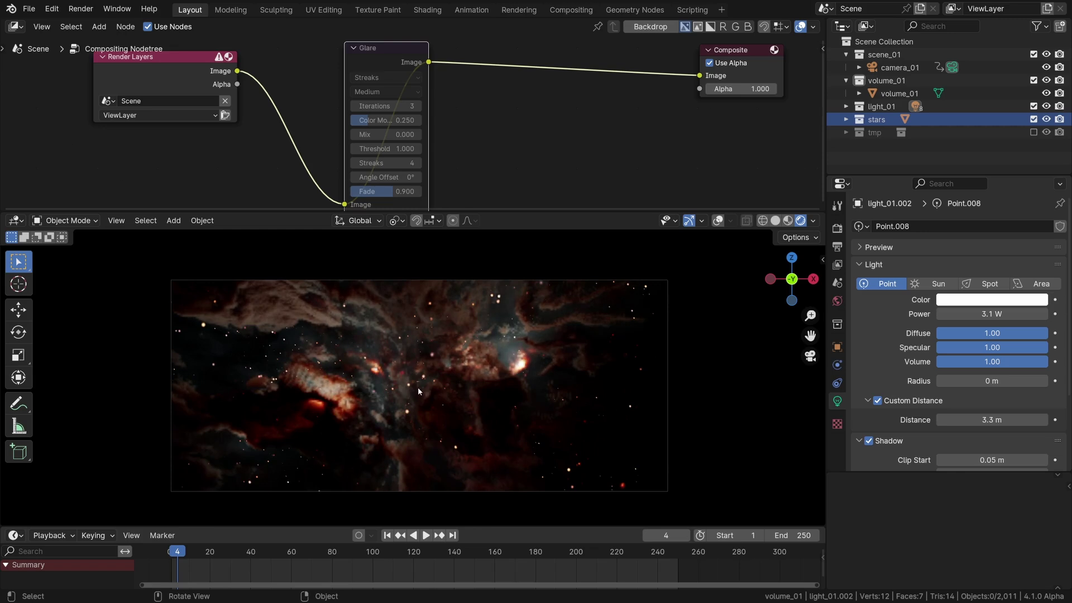
key("m")
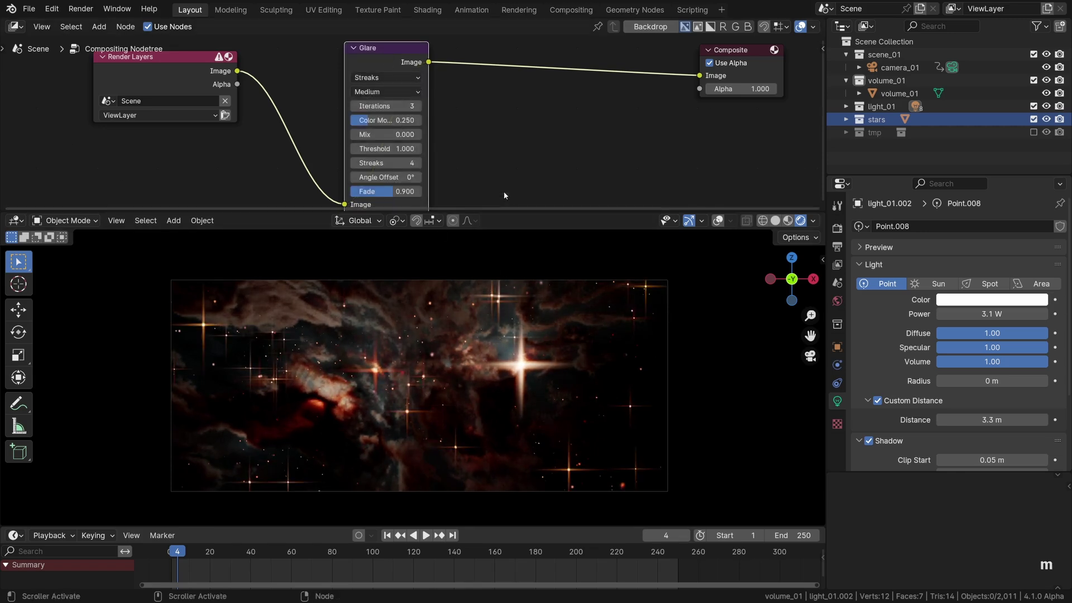
Step: Switch the Glare type to Fog Glow during playback, then return to the start
key("shift+space")
left_click(387, 78)
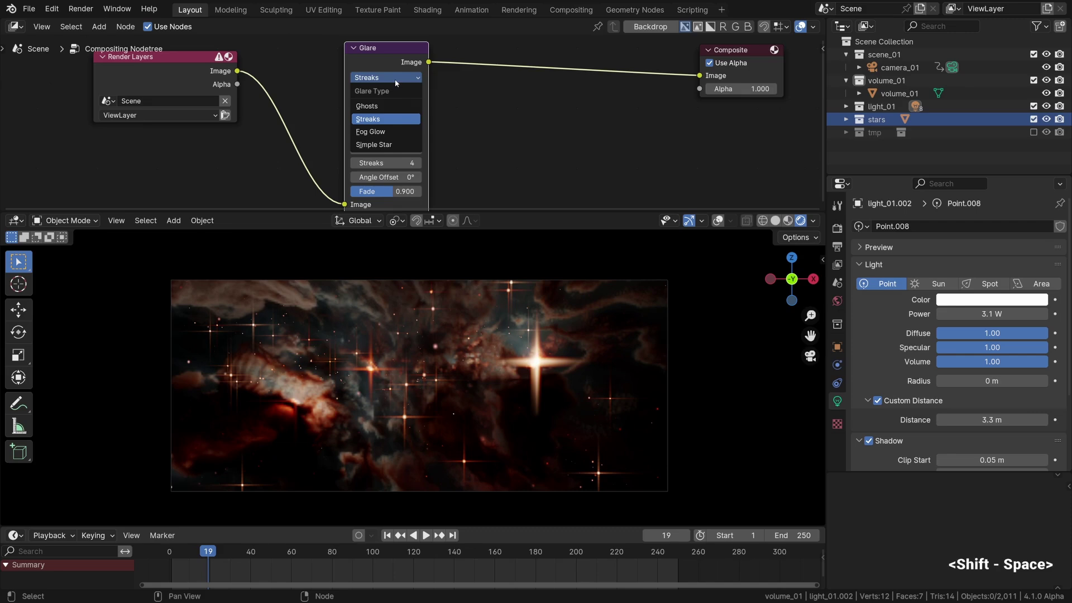
left_click(371, 132)
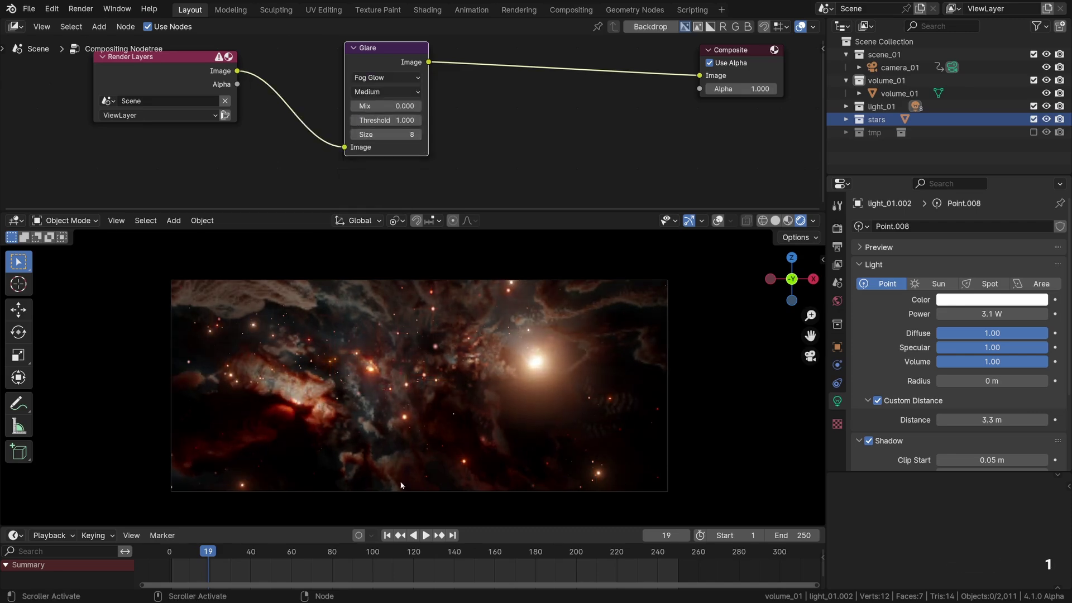
key("Escape")
Step: Duplicate the Glare node between the first glare and Composite, set to Simple Star
middle_click_drag(436, 142, 413, 164)
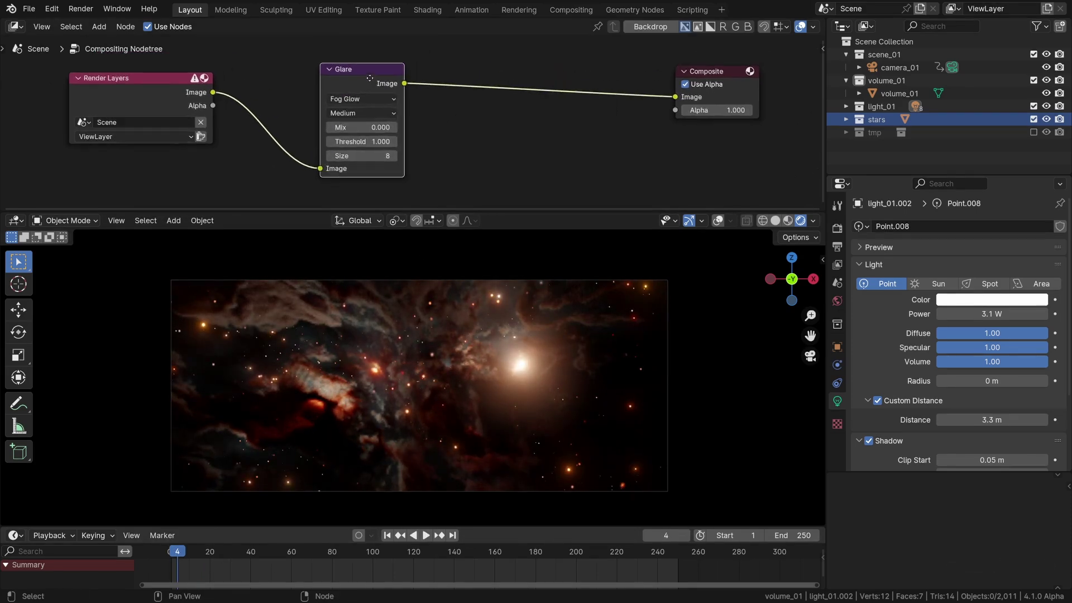
key("shift+d")
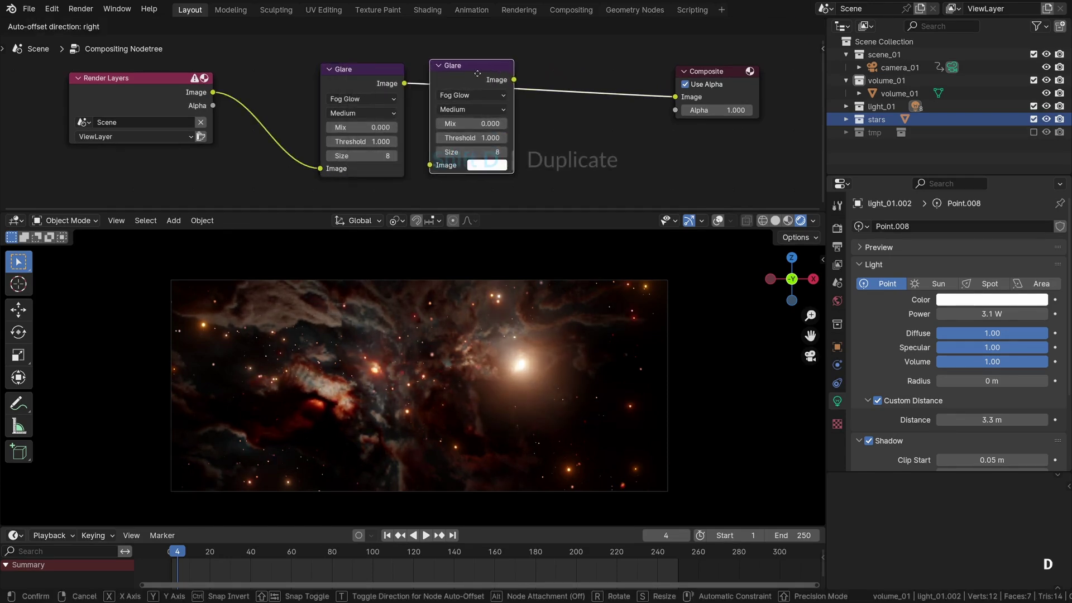
left_click(477, 71)
left_click(493, 94)
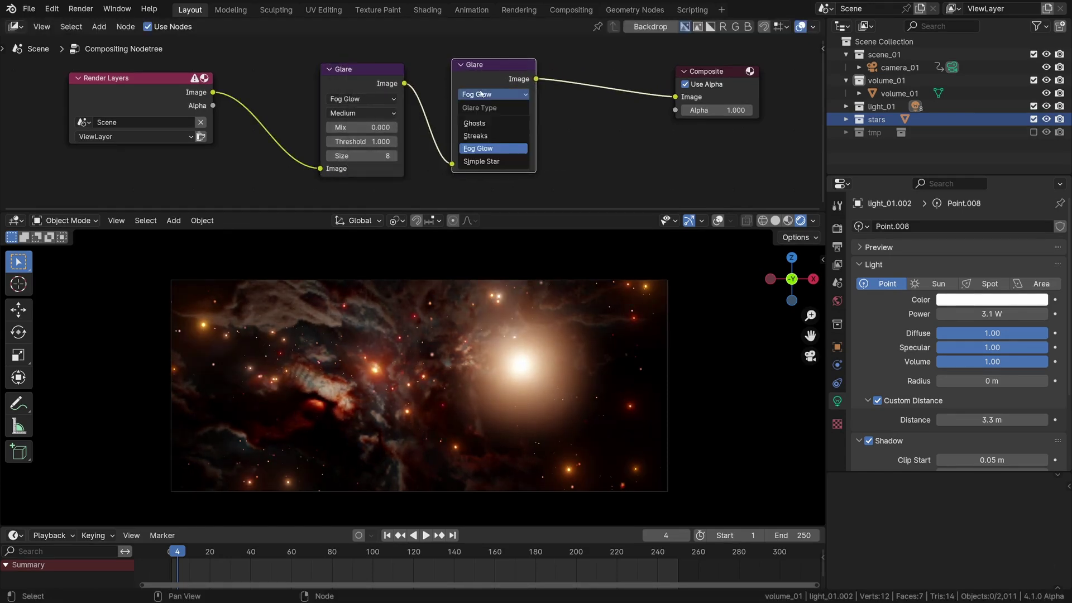
left_click(481, 160)
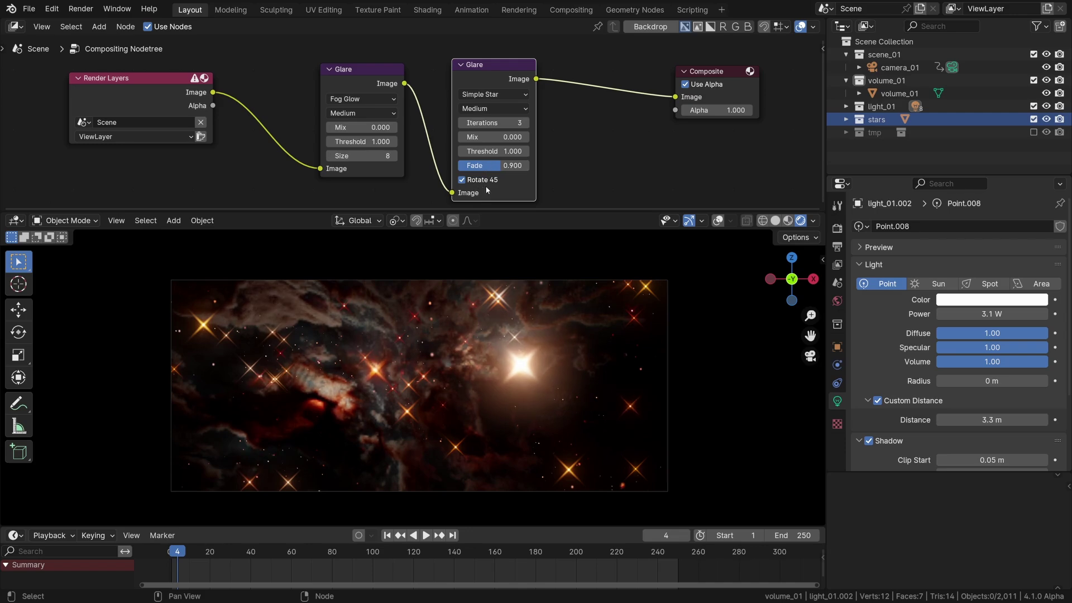
scroll(489, 185, "up", 1)
Step: Set the star glare to fade 0.75, iterations 2 and mix -0.9
left_click_drag(494, 162, 456, 163)
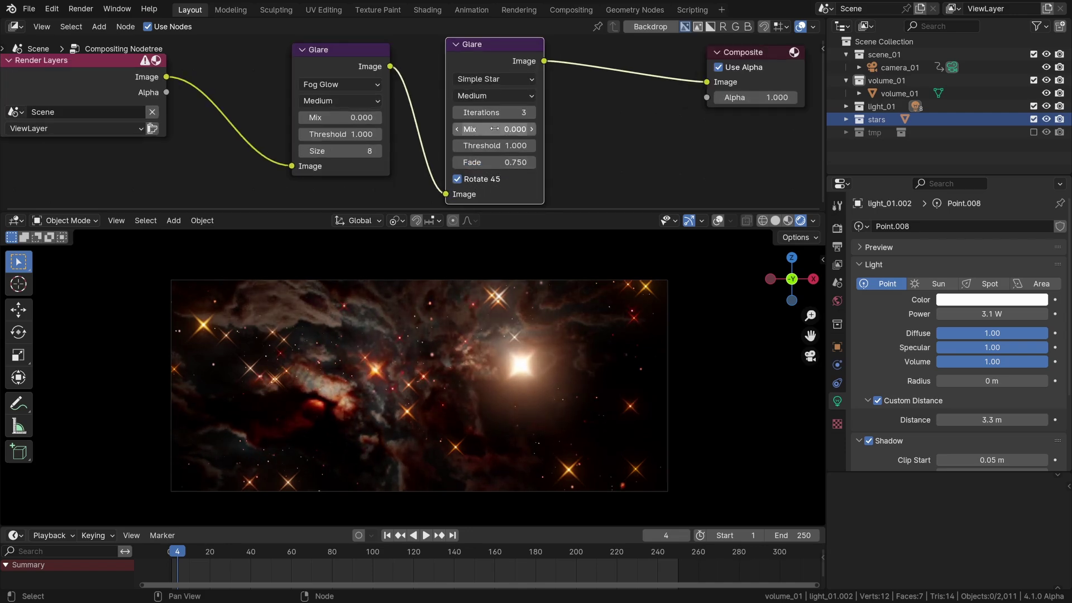
left_click(458, 113)
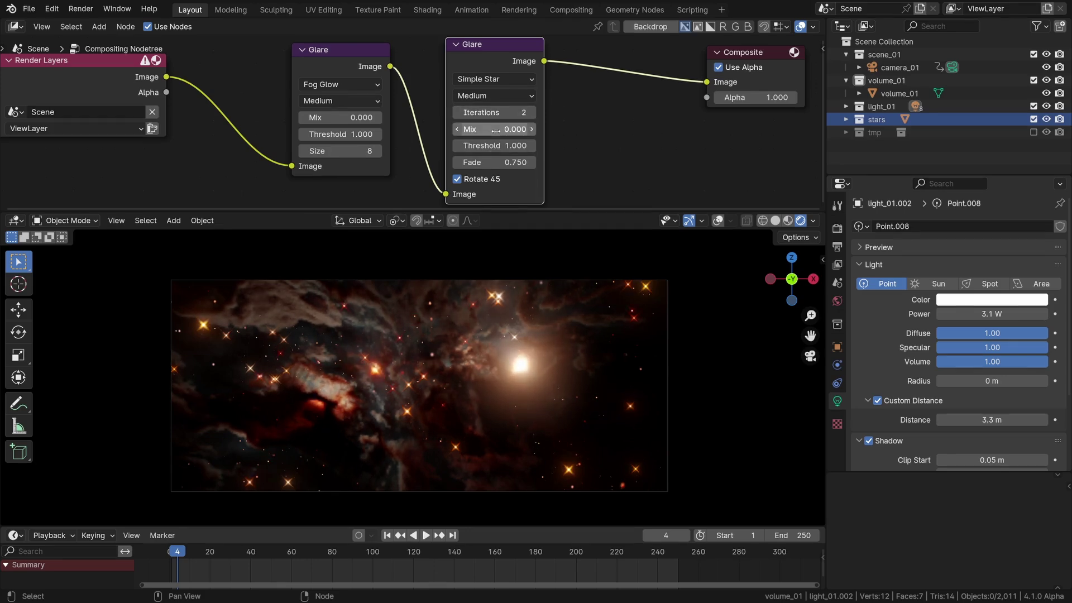
left_click(457, 129)
left_click(458, 129)
left_click(458, 129)
left_click(458, 129)
left_click(459, 129)
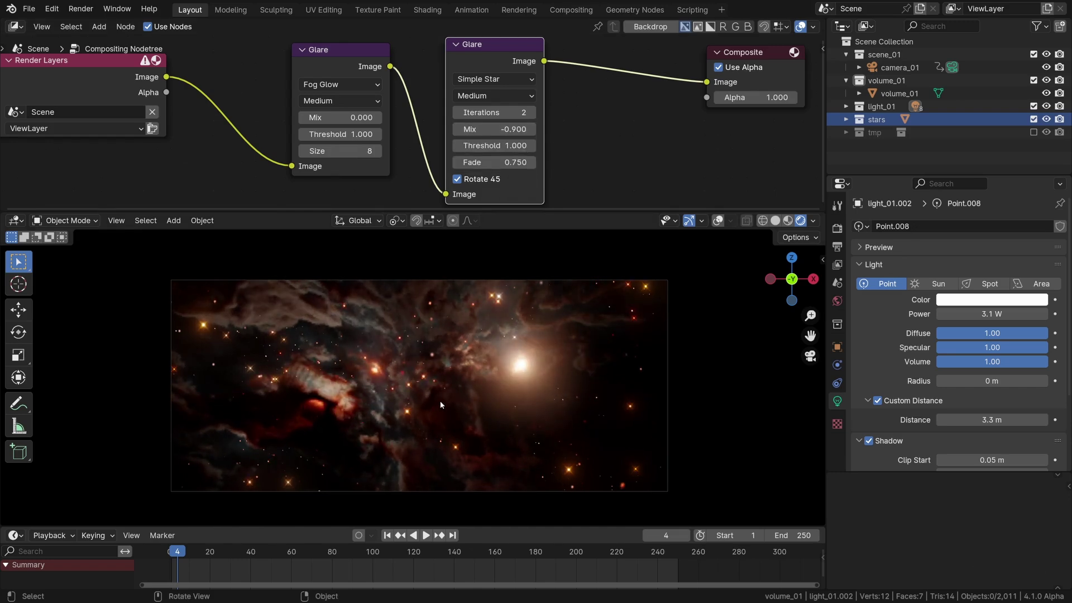
key("shift+Left")
scroll(503, 126, "up", 3)
Step: Move Composite right and insert a Lens Distortion node before it
key("g")
left_click(652, 70)
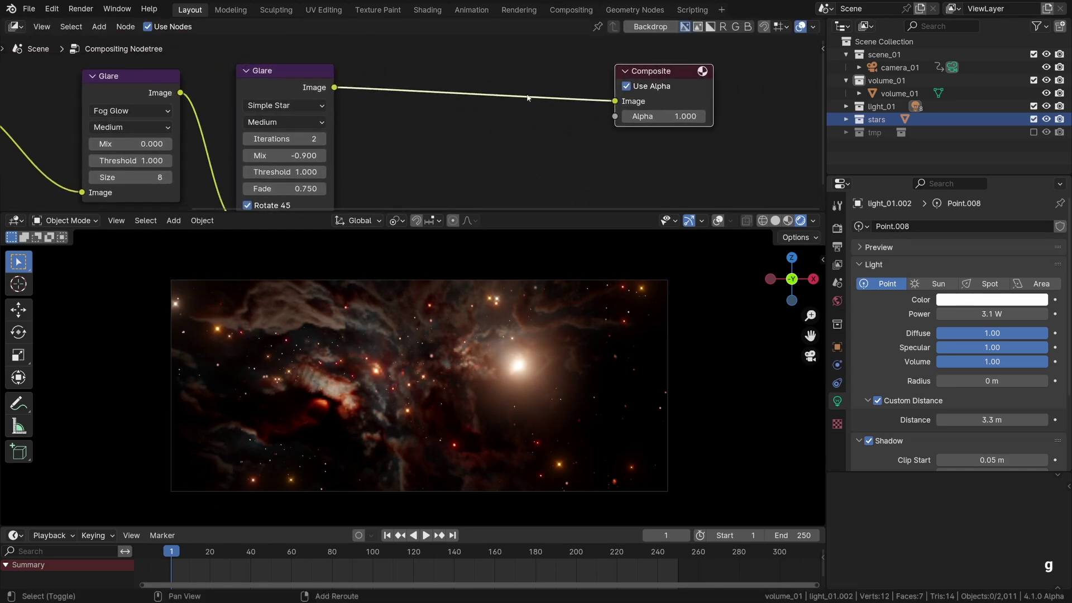
key("shift+a")
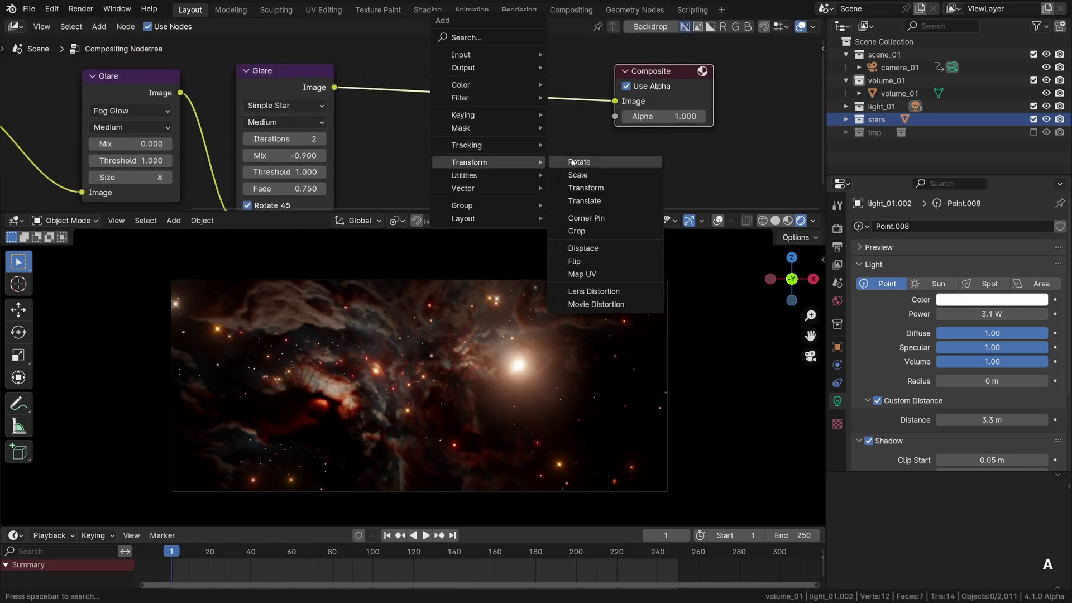
left_click(594, 291)
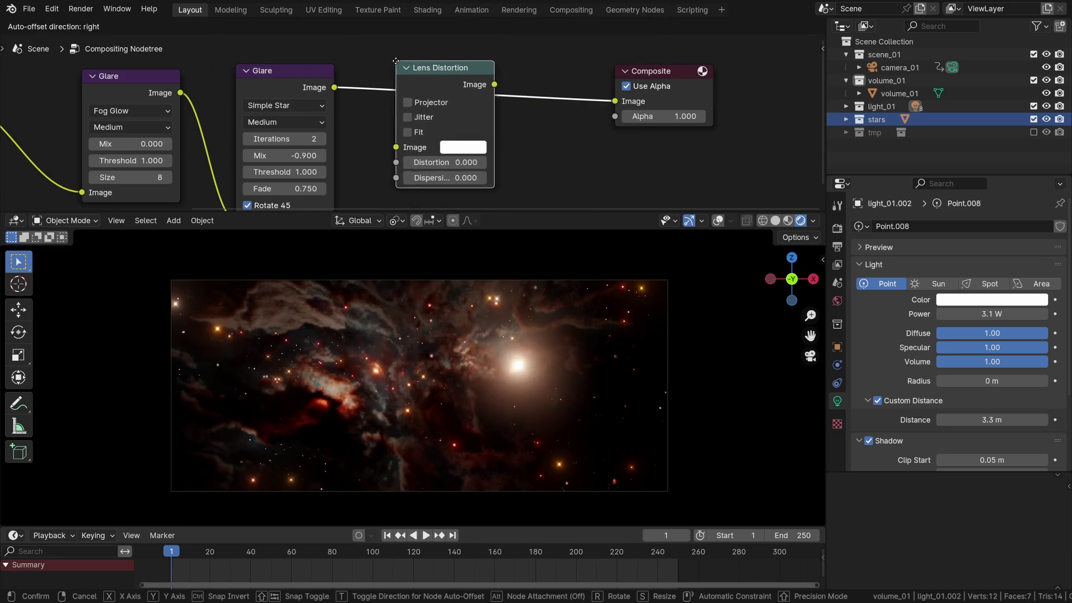
left_click(399, 67)
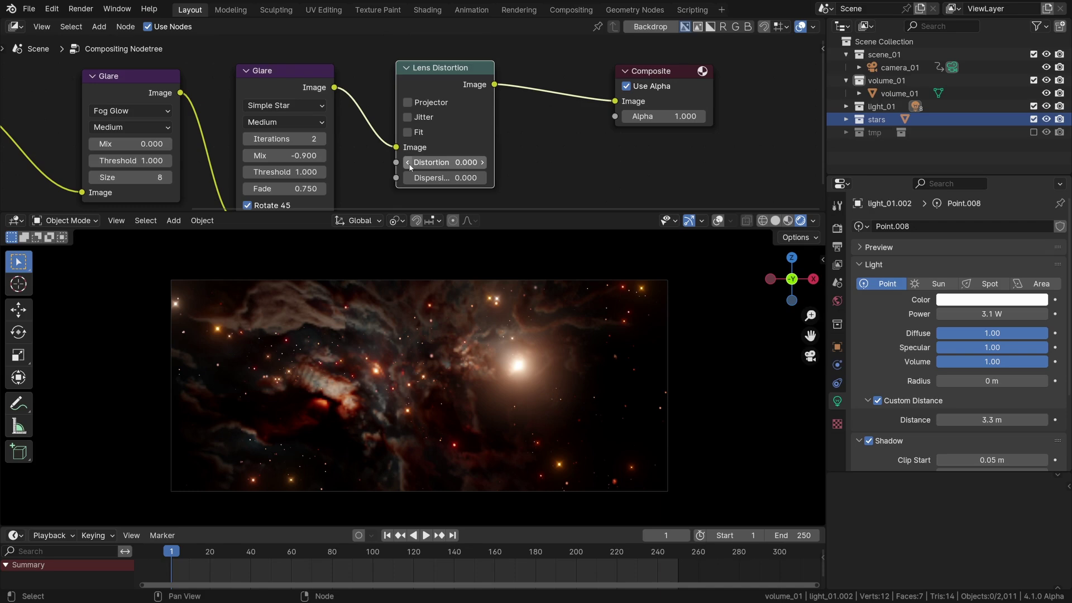
Step: Try stronger negative distortion down to -0.7 and play back the result
left_click_drag(444, 162, 409, 165)
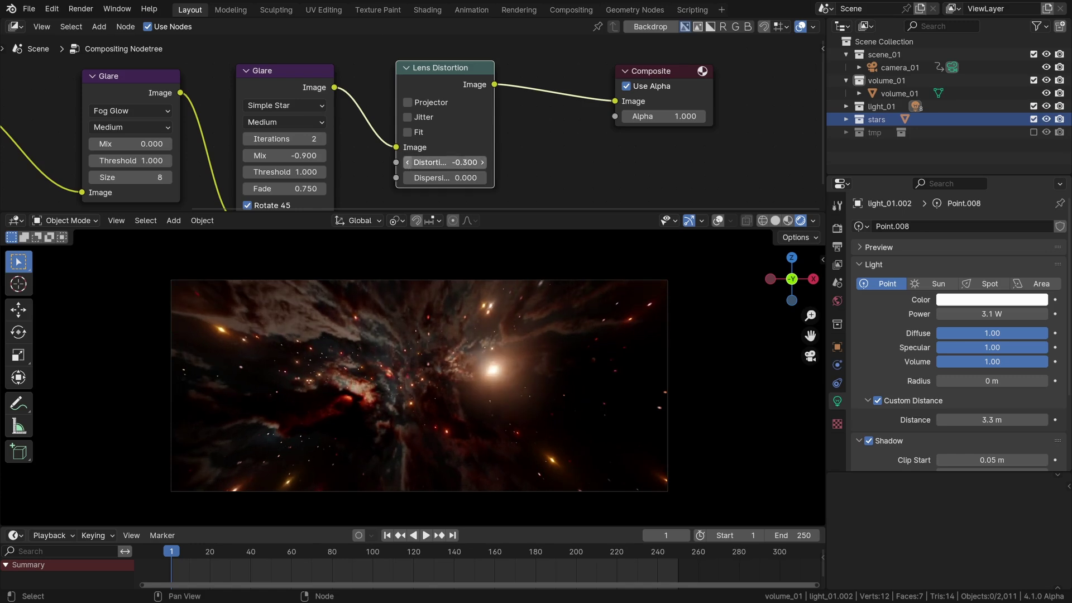
left_click(408, 161)
left_click(408, 162)
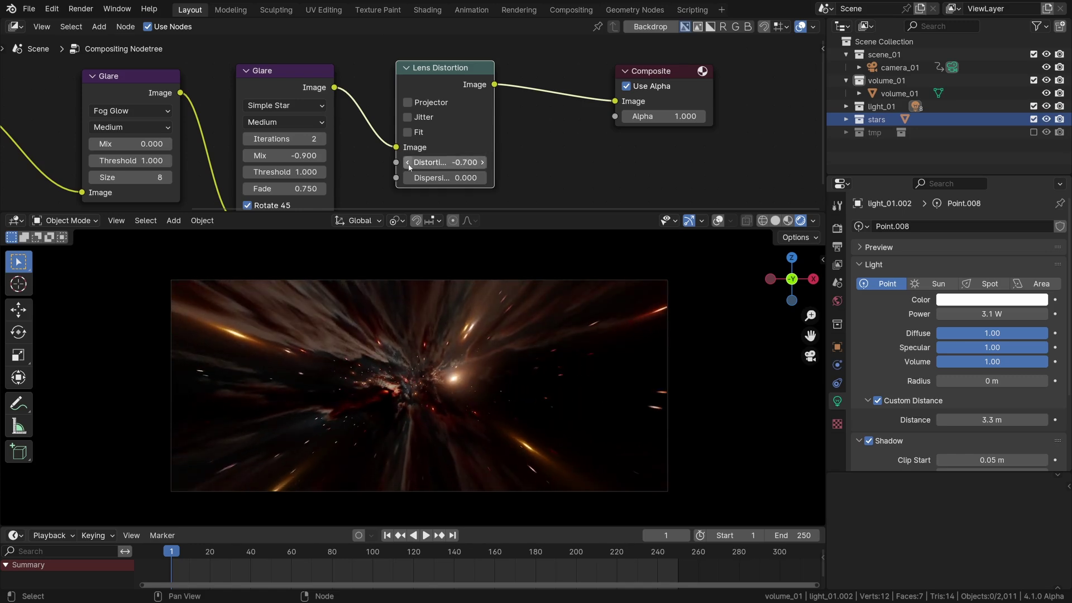
key("ctrl+z")
key("shift+space")
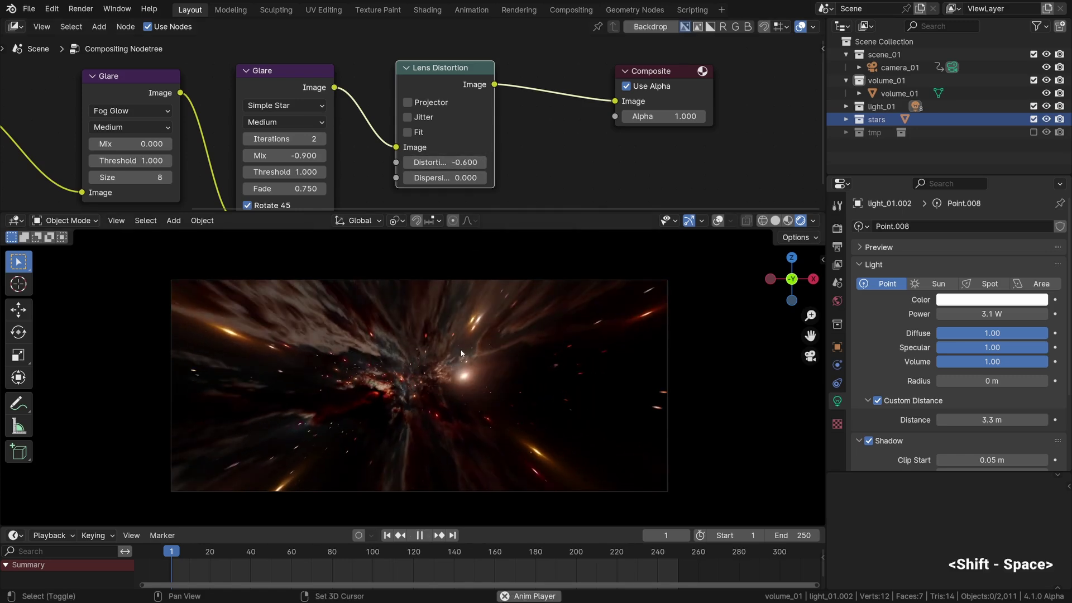
key("shift+space")
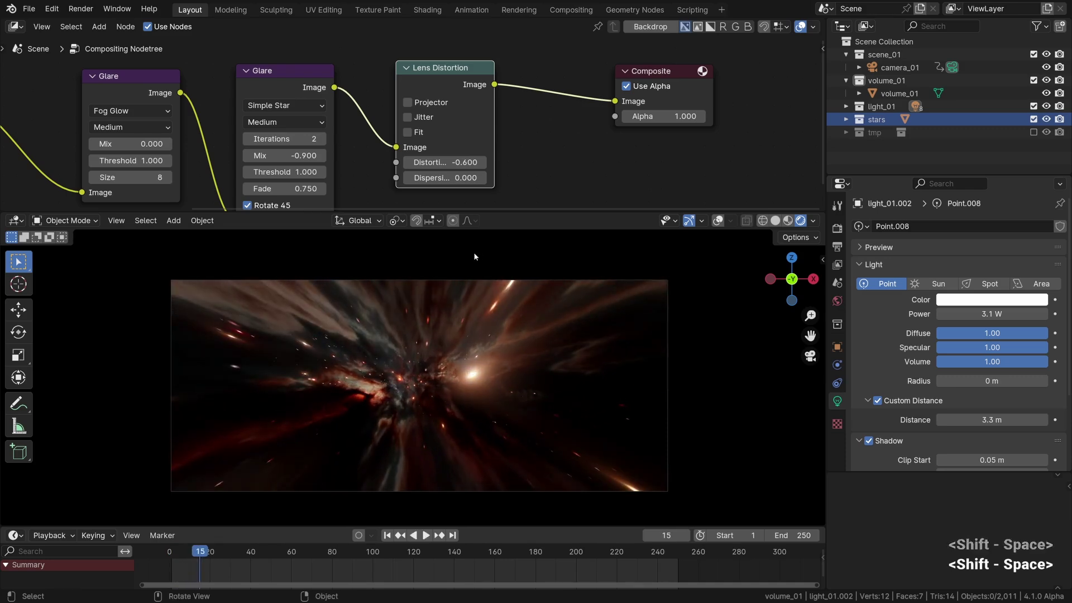
Step: Set distortion to -0.2 and dispersion to 0.05, then zoom out to show all nodes
left_click(483, 162)
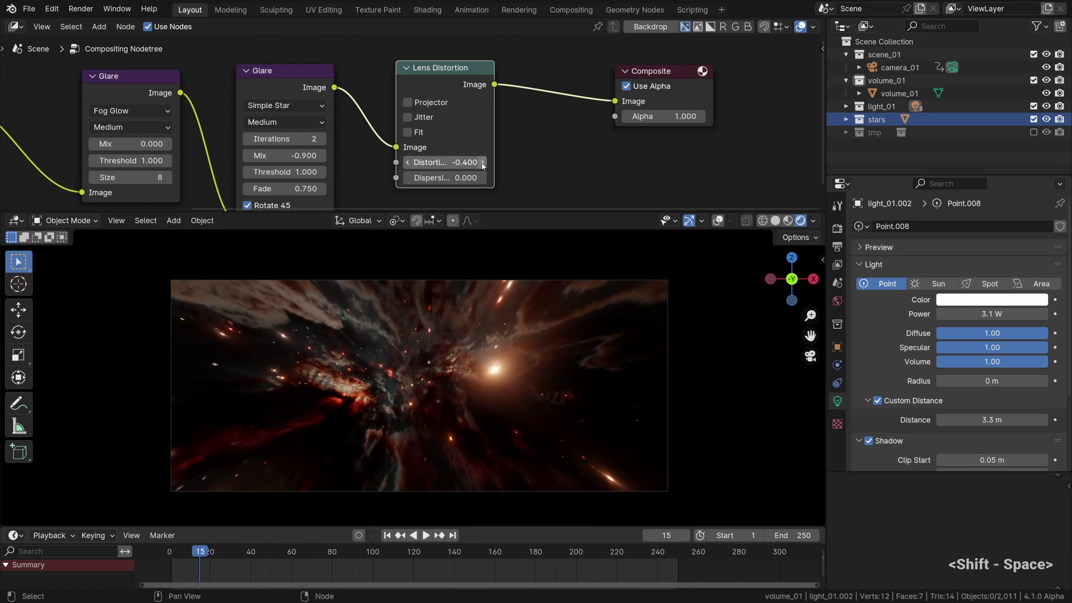
left_click(483, 163)
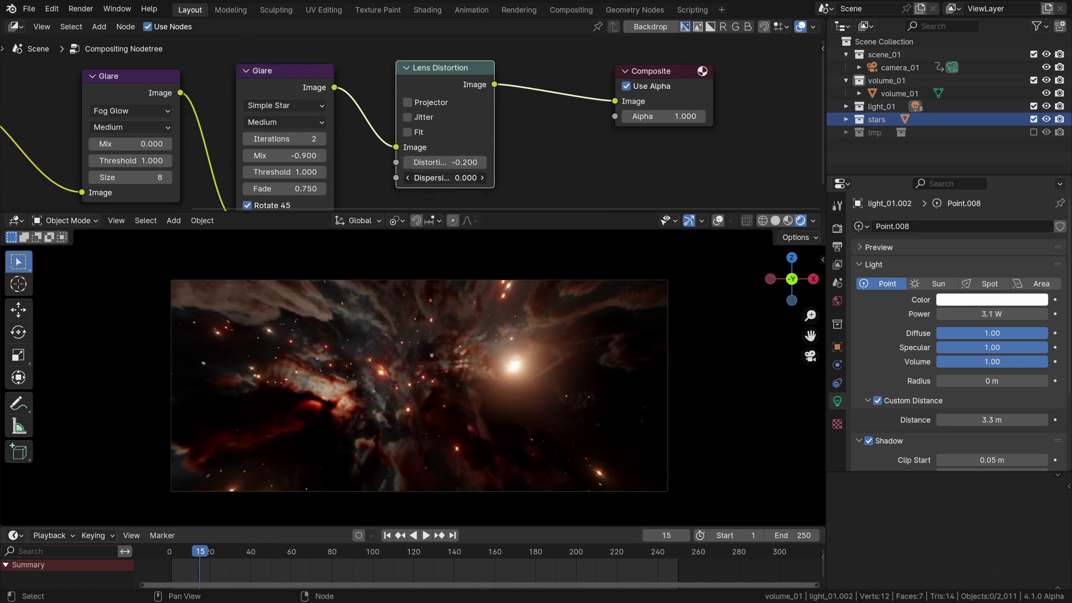
double_click(443, 178)
type(".05")
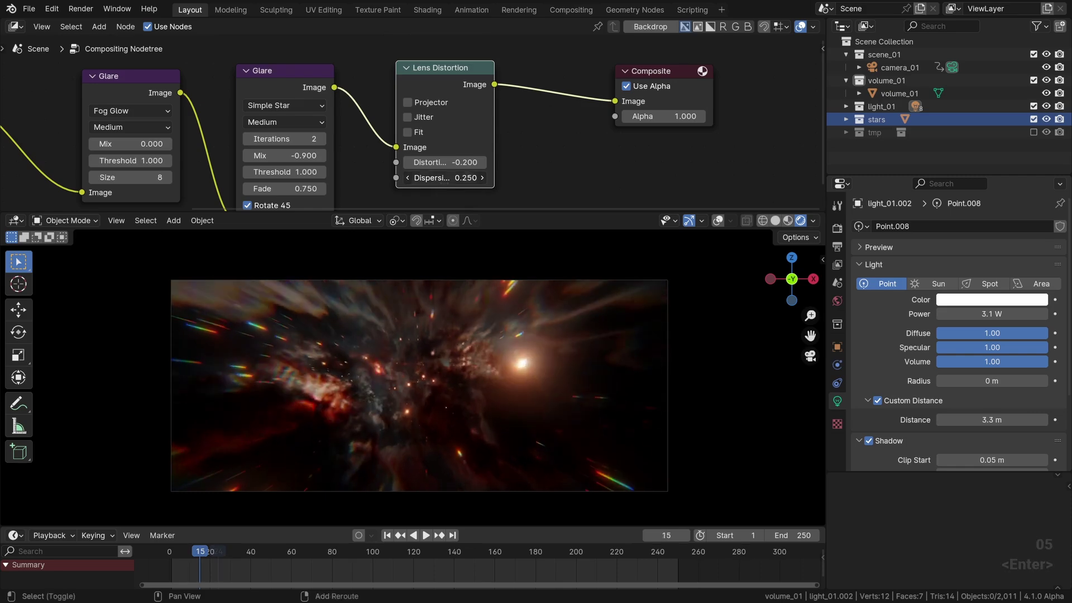
key("Return")
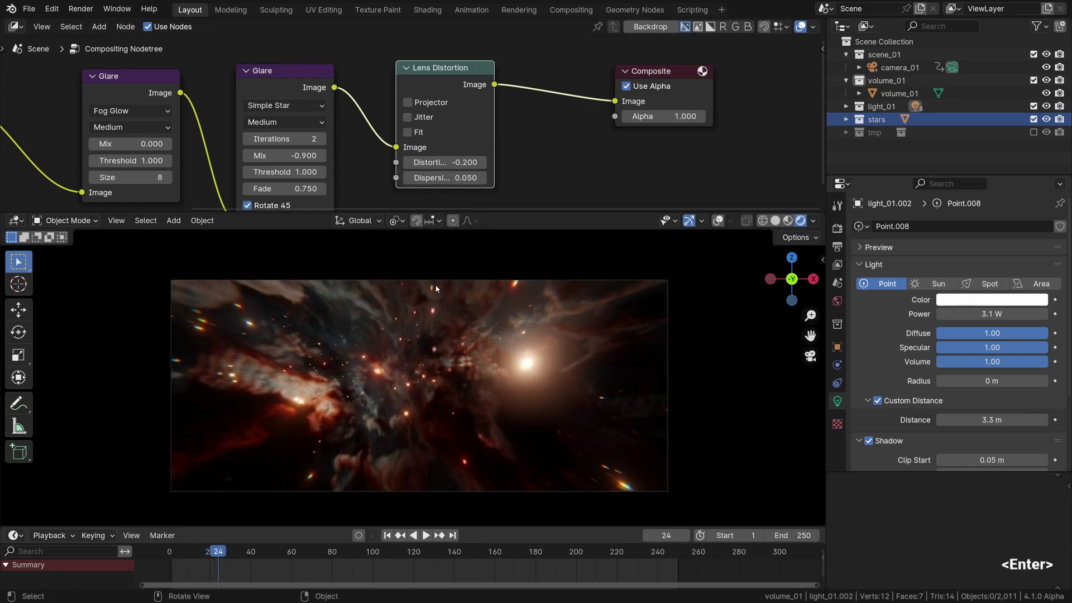
scroll(642, 488, "up", 1)
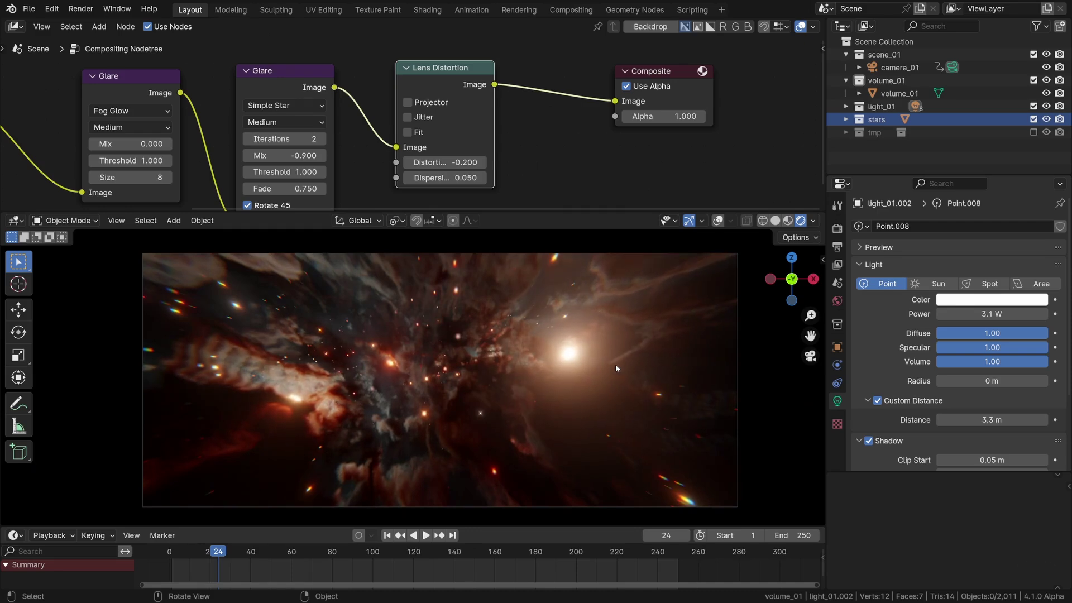
scroll(503, 126, "down", 3)
mouse_move(436, 135)
middle_mouse_down()
mouse_move(486, 101)
mouse_move(461, 109)
middle_mouse_up()
scroll(486, 102, "up", 2)
Step: Select DP+_Settings_Circle and try star emission strengths of 10 and 1
left_click(846, 119)
left_click(913, 132)
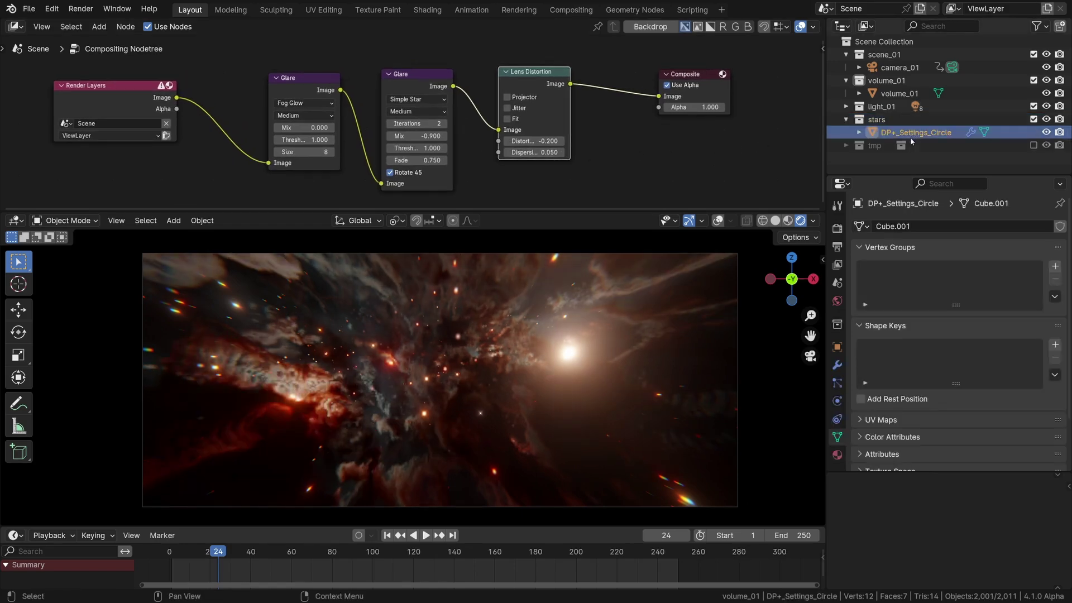
left_click(838, 366)
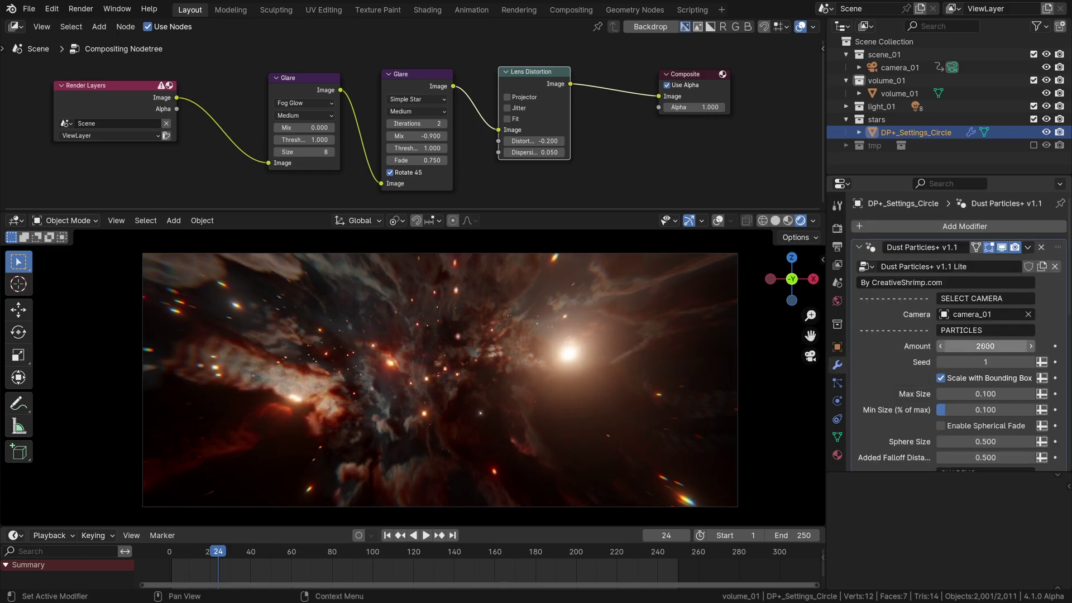
scroll(912, 344, "down", 3)
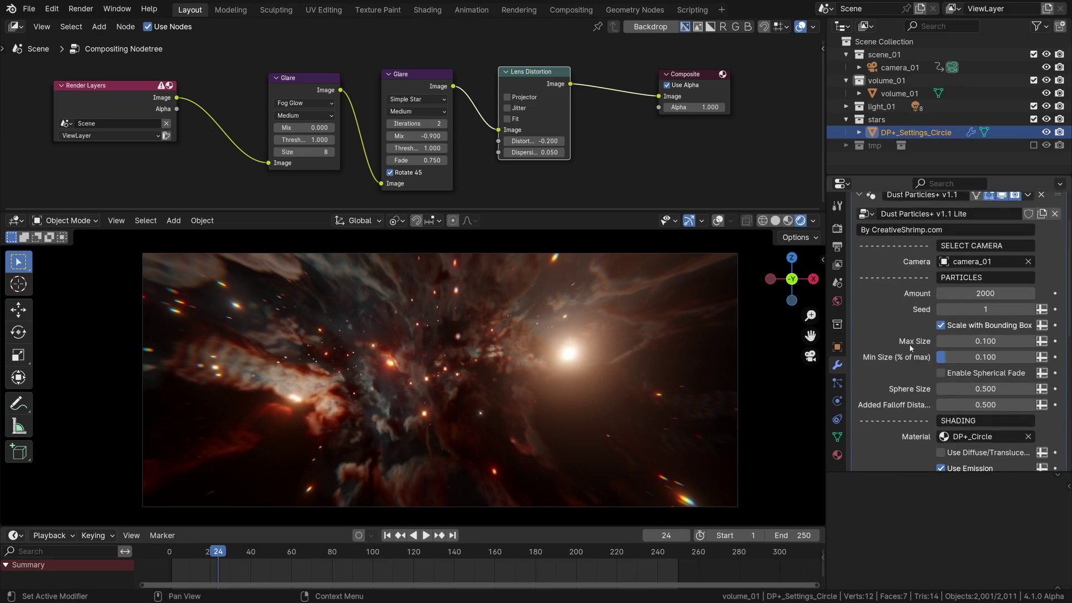
scroll(909, 344, "down", 3)
scroll(909, 344, "down", 2)
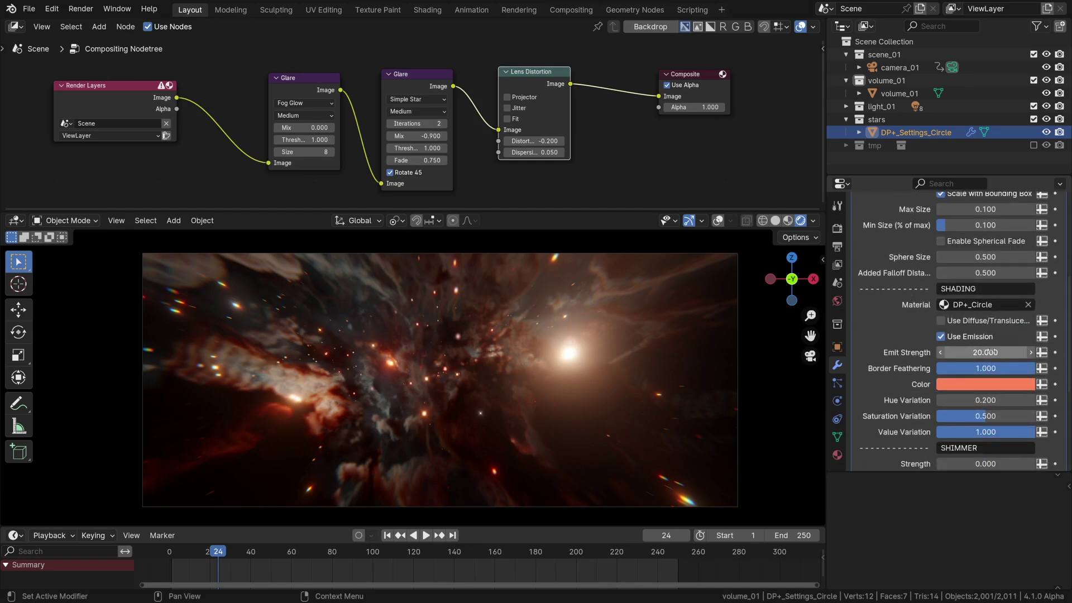
double_click(996, 353)
type("10")
key("Return")
double_click(985, 352)
type("1")
key("Return")
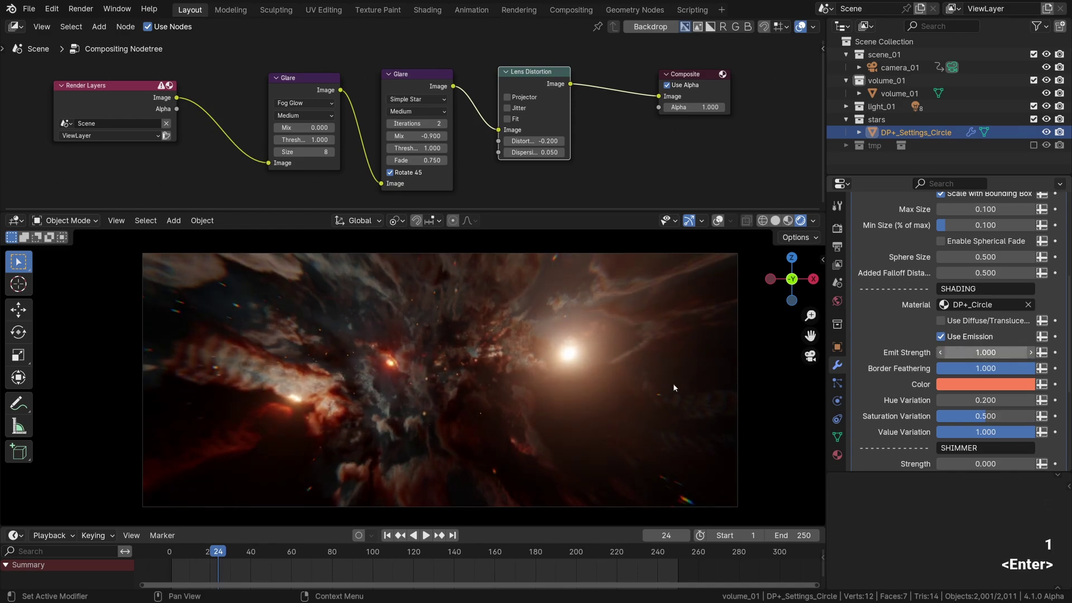
Step: Try emission strength 5, preview frame 188, then settle on 20
double_click(985, 353)
type("5.000")
key("Return")
left_click(550, 552)
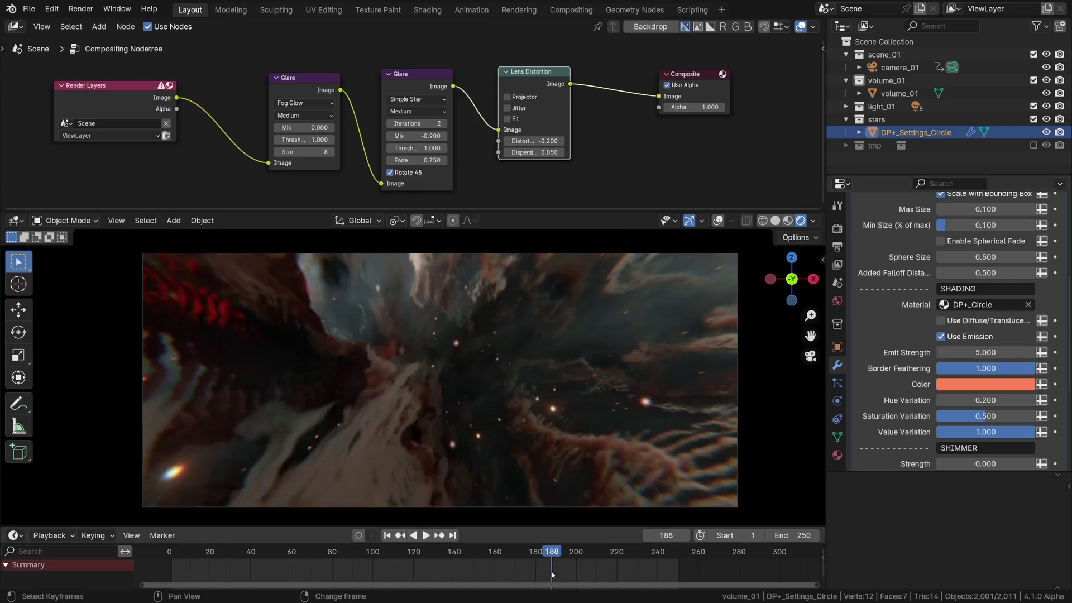
double_click(985, 352)
type("20")
key("Return")
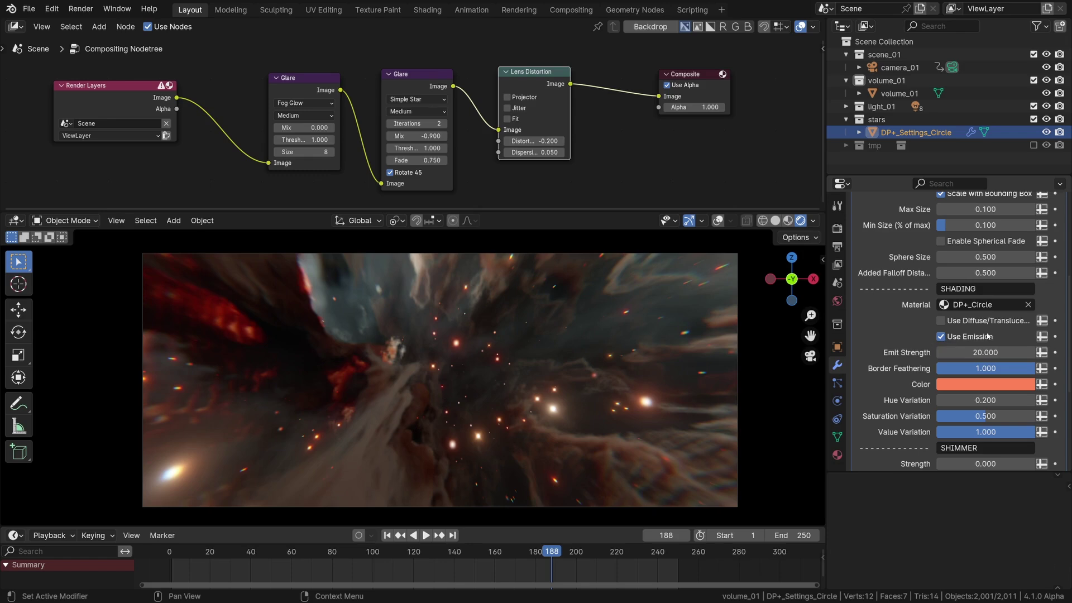
scroll(990, 337, "up", 3)
Step: Set star Max Size to 0.05, then 0.075, checking frames 150 down to 29
double_click(961, 262)
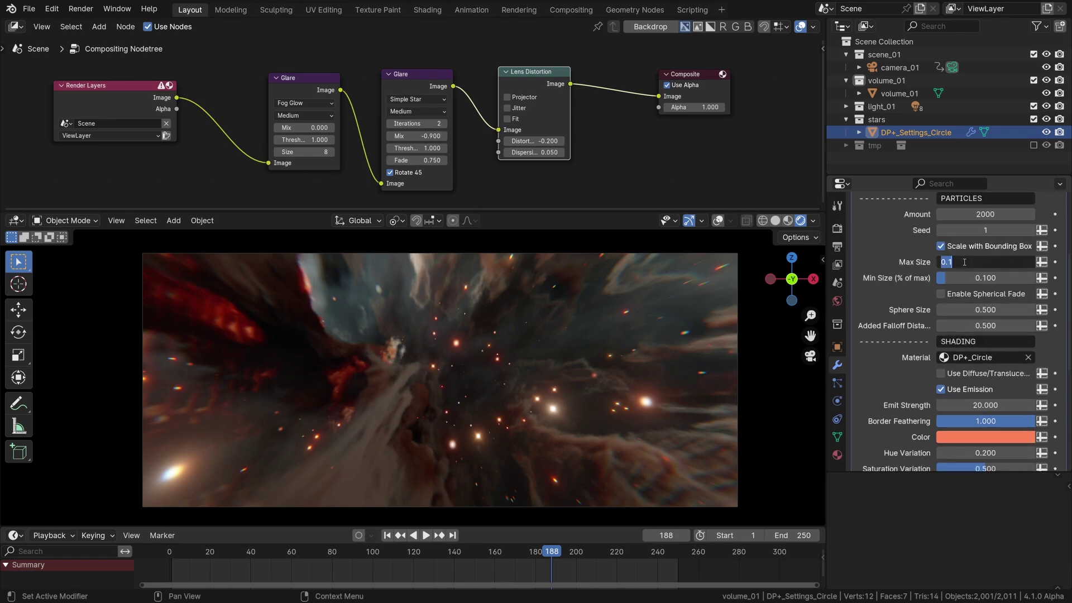
type("05")
key("Return")
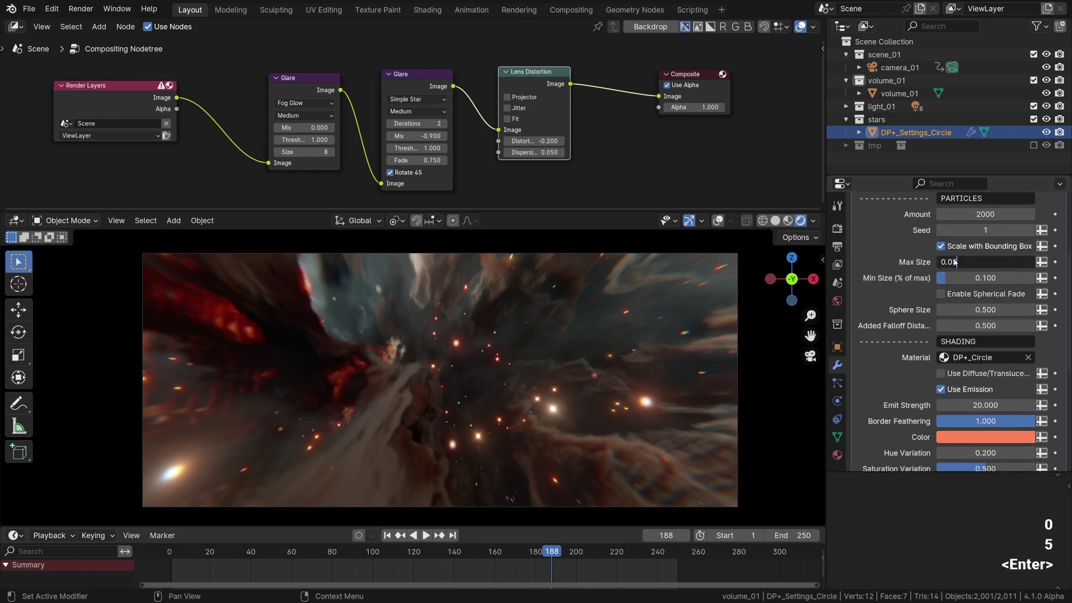
left_click(476, 562)
left_click(391, 557)
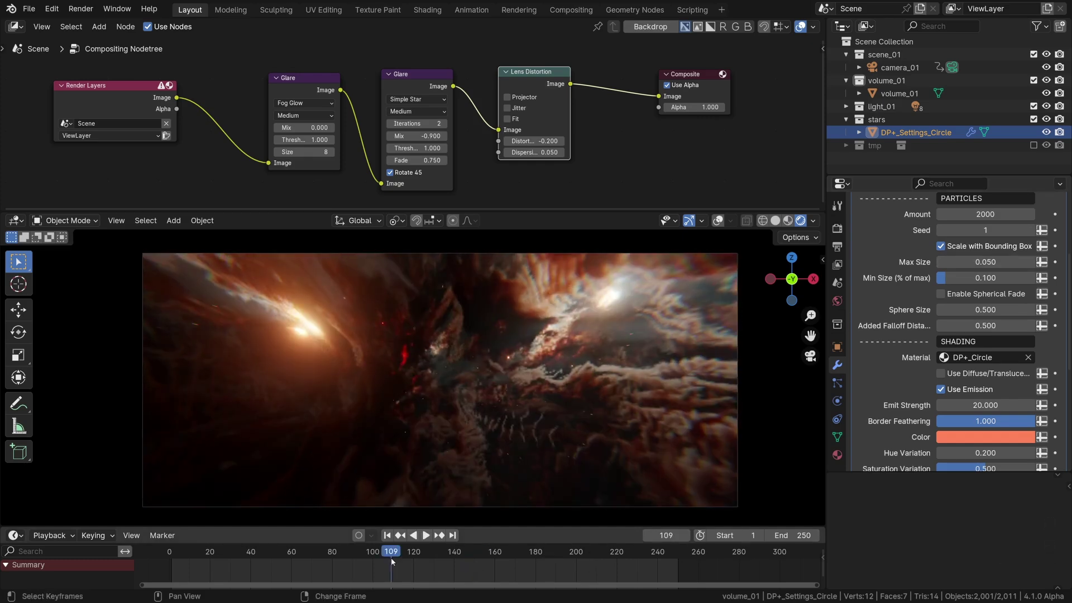
double_click(961, 262)
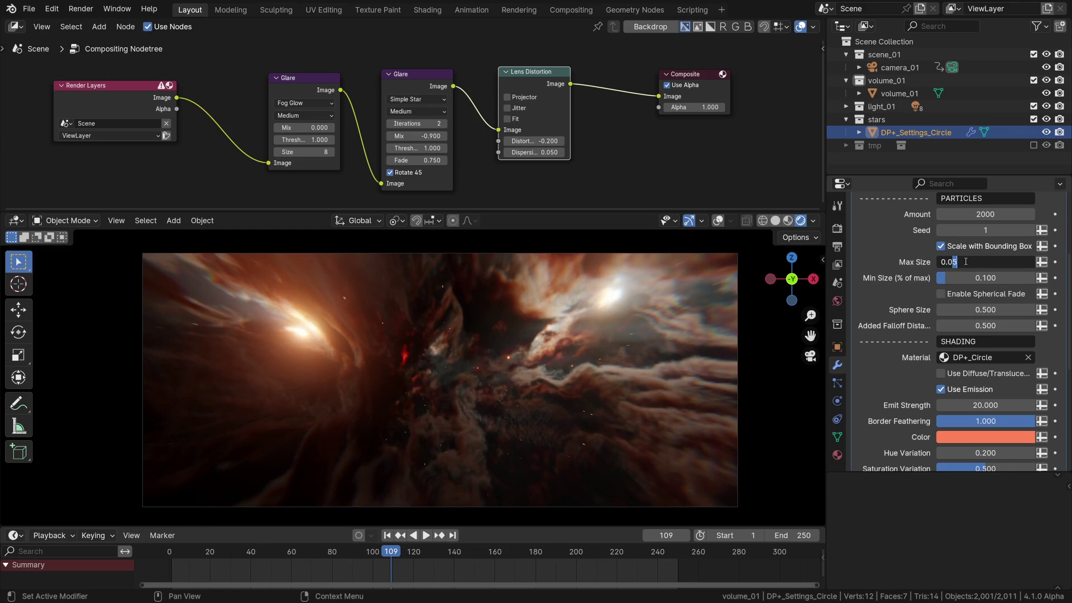
type("0.075")
key("Return")
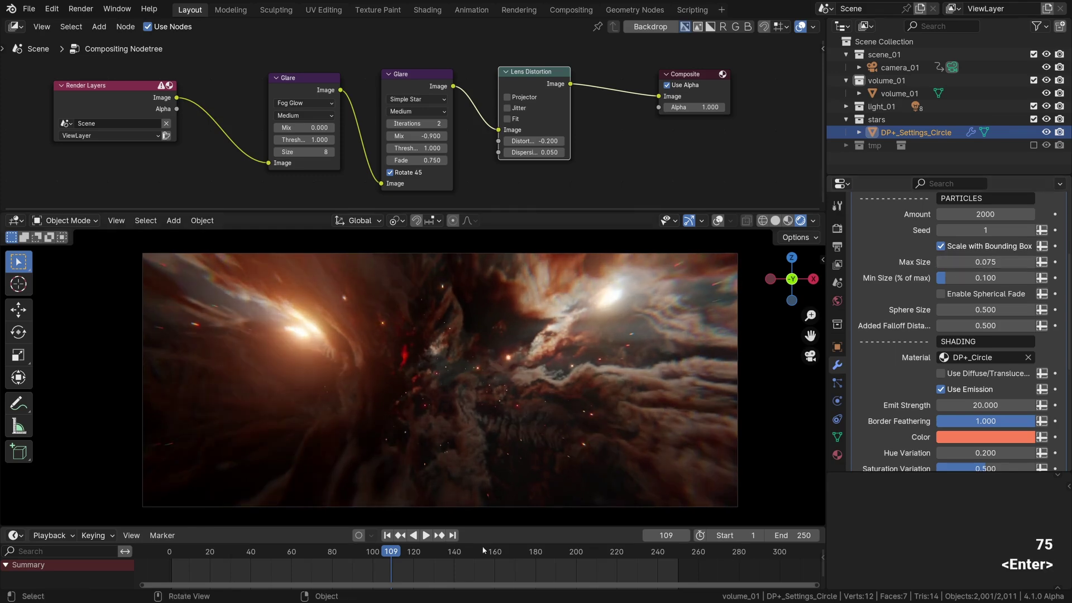
left_click(309, 568)
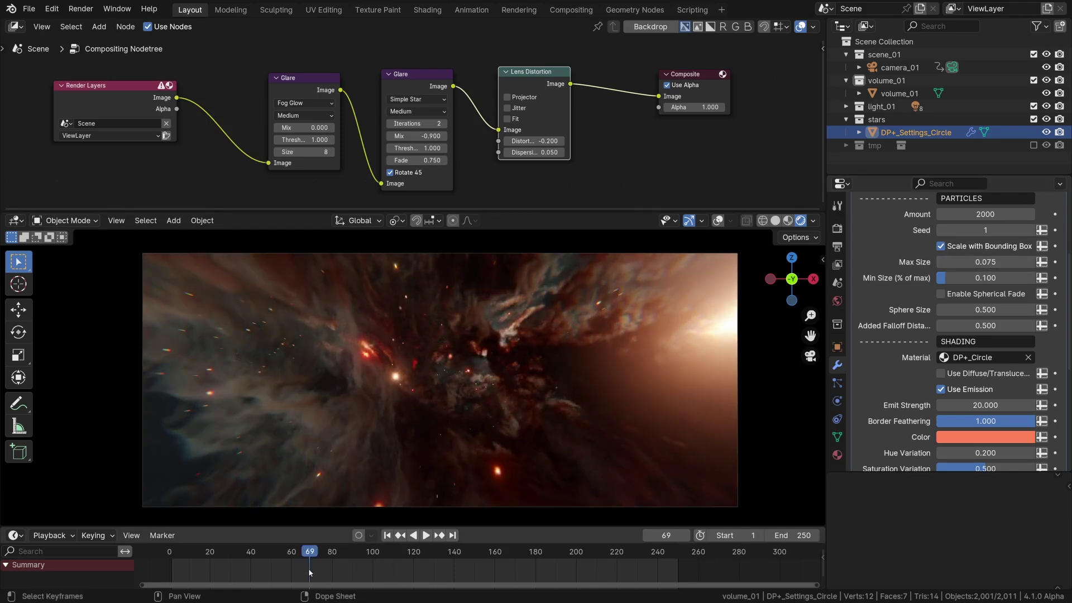
left_click(229, 570)
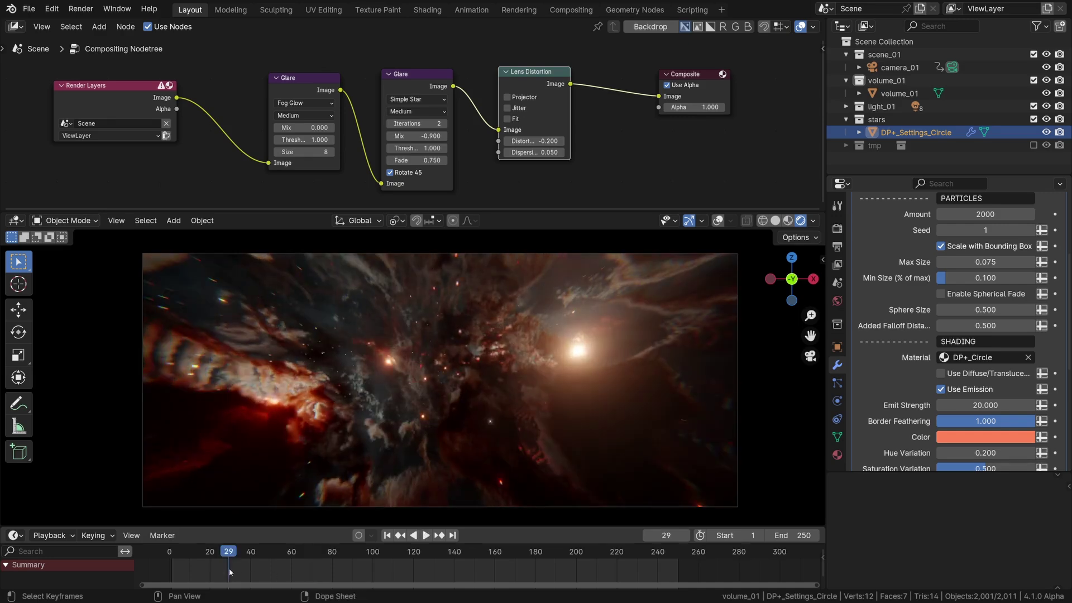
Step: Back on the first frame, set the volumetrics tile size to 2 px
key("shift+Left")
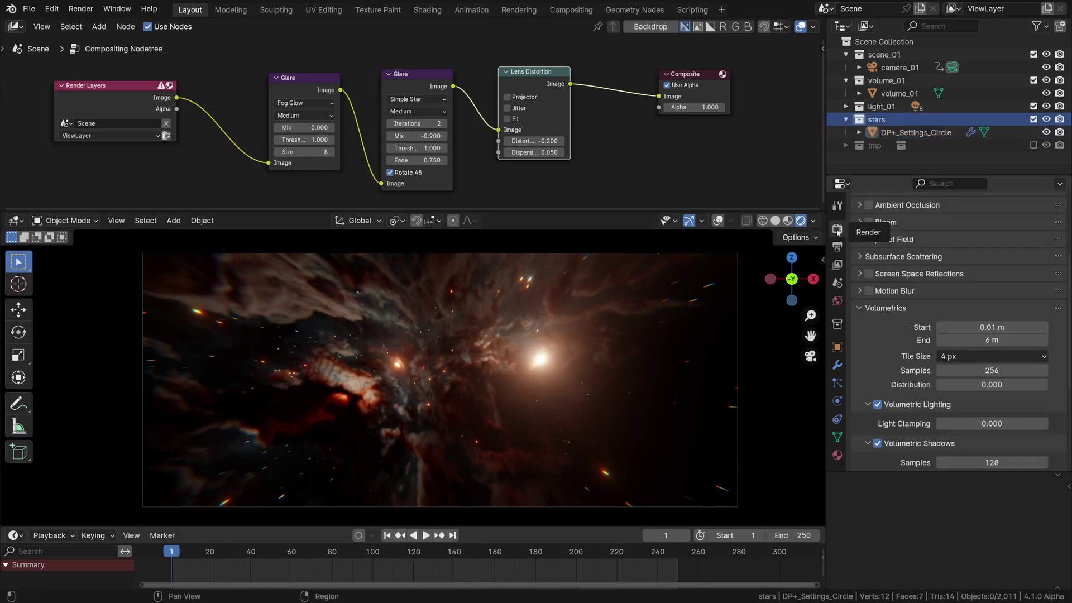
left_click(973, 357)
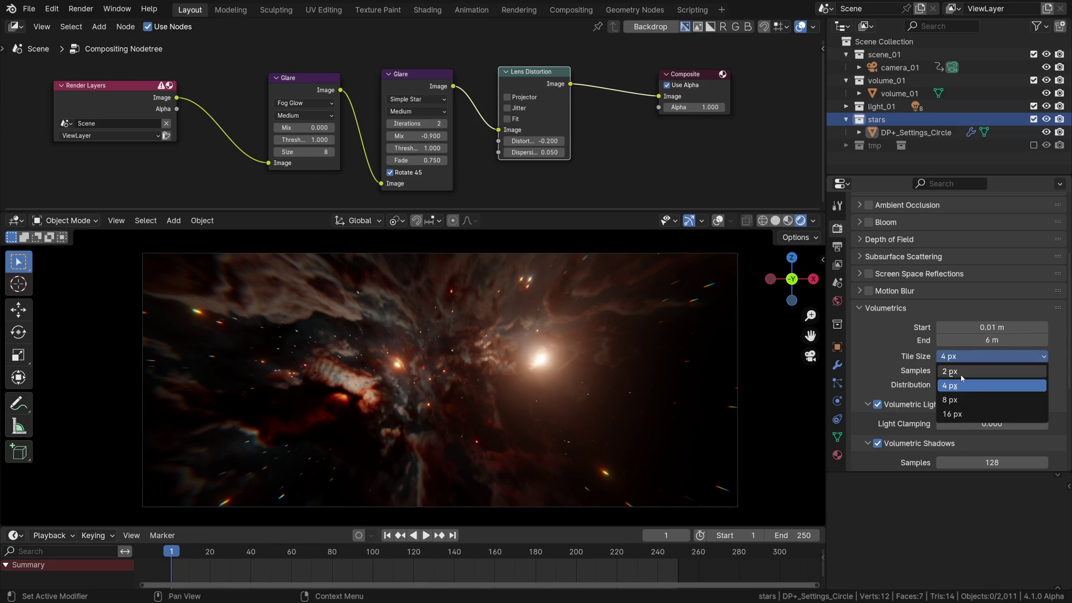
left_click(961, 372)
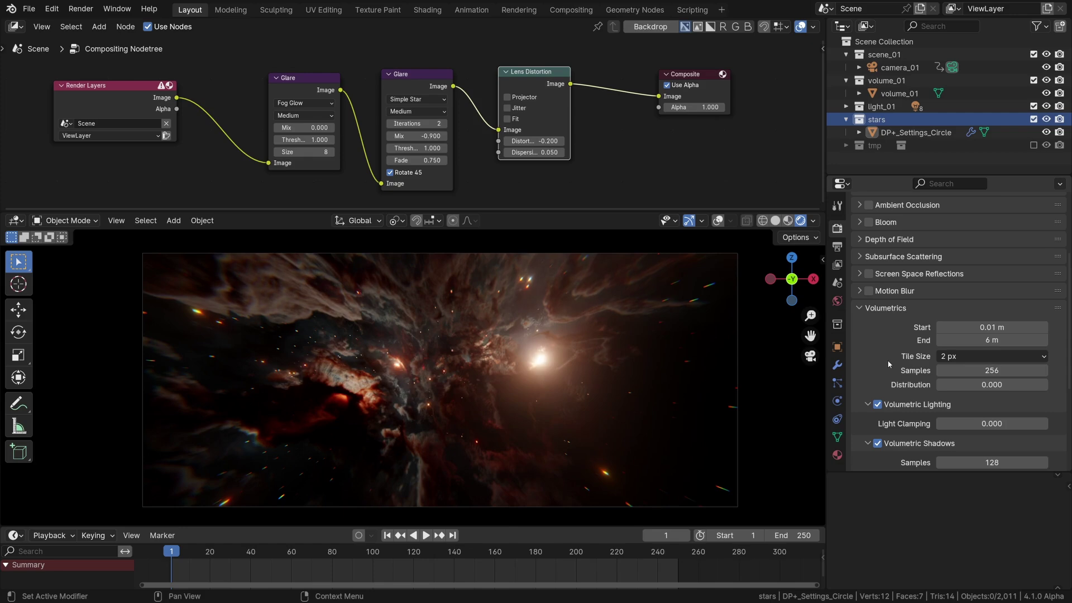
Step: Change the output file format from FFmpeg Video to TIFF
left_click(838, 246)
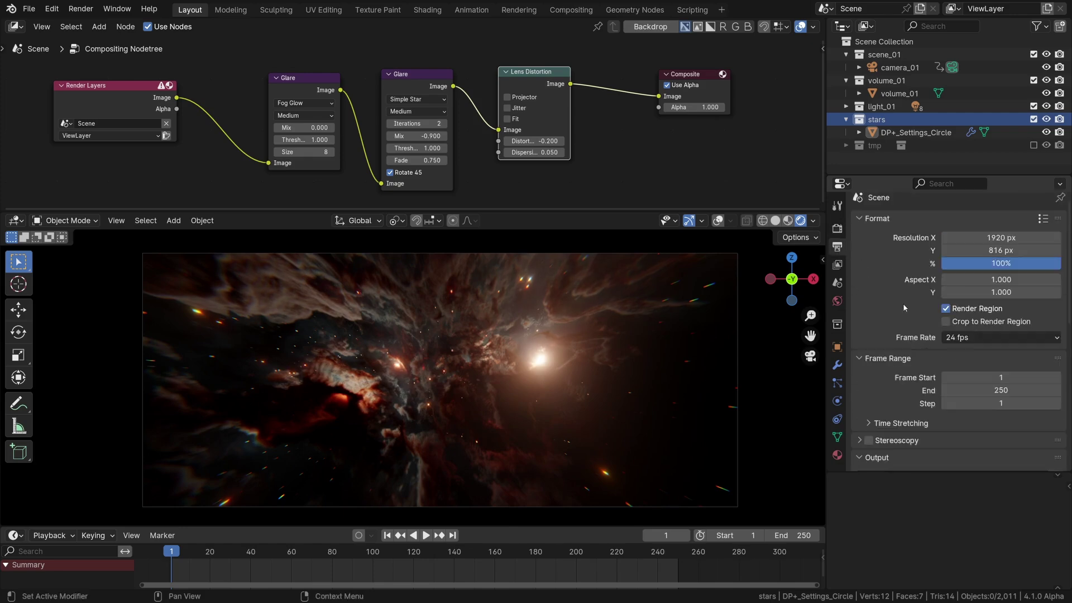
scroll(906, 306, "down", 4)
scroll(891, 323, "down", 1)
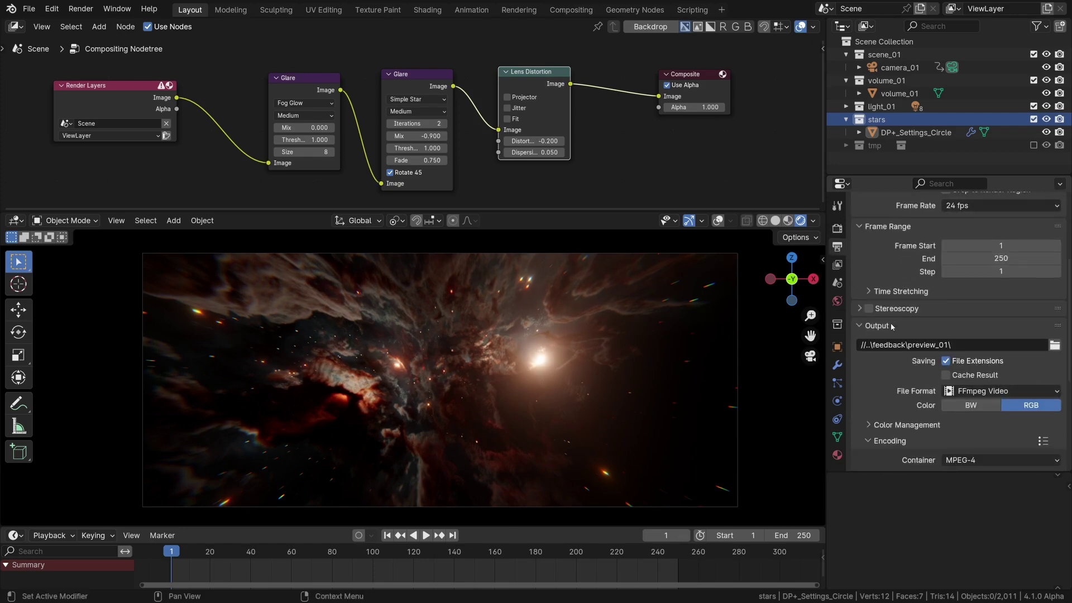
scroll(920, 325, "down", 1)
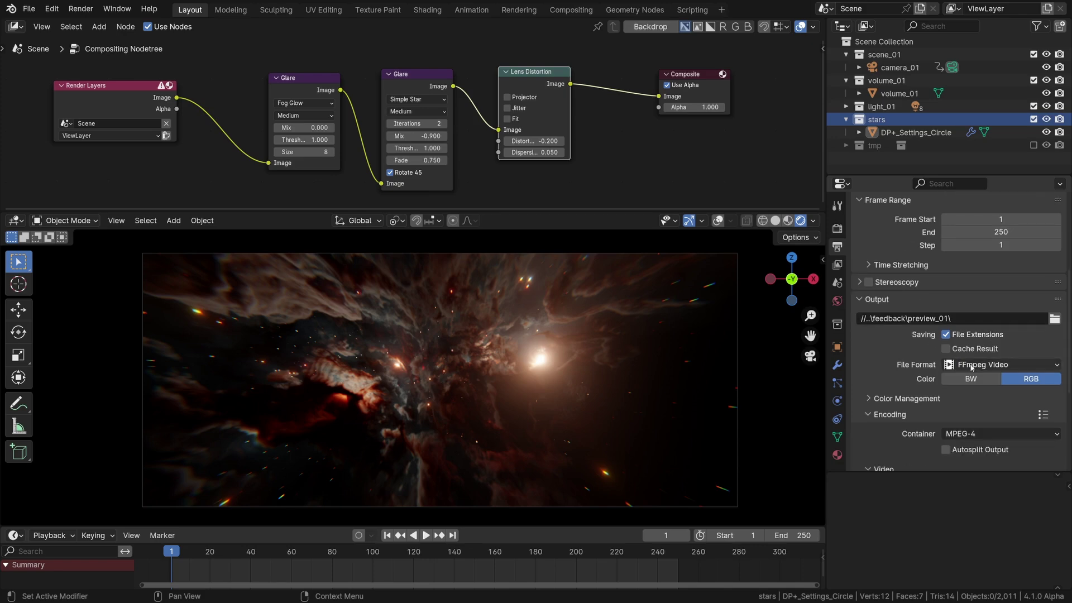
scroll(1028, 375, "down", 1)
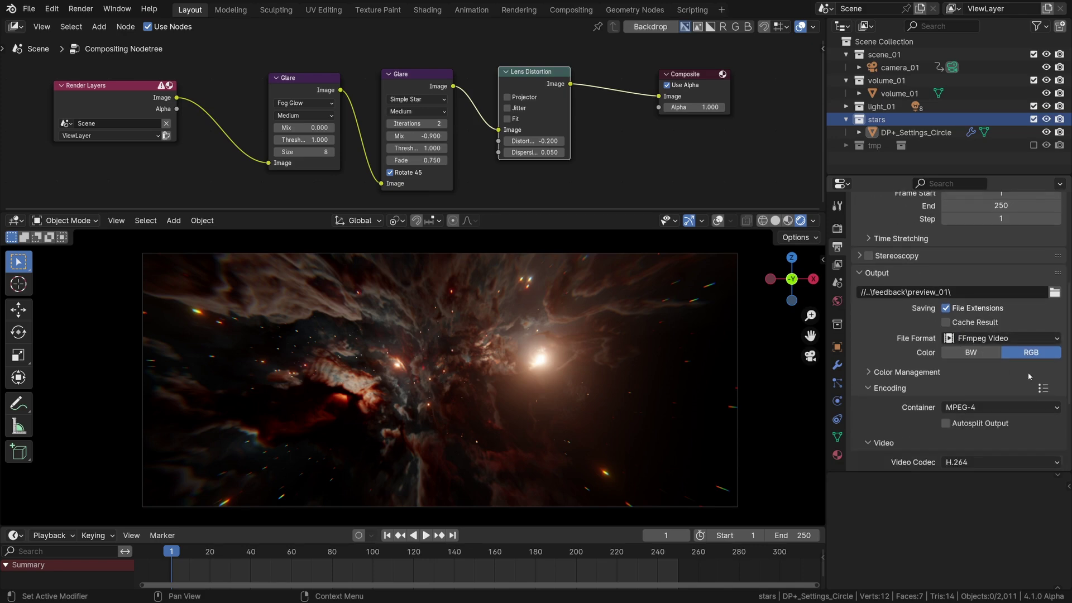
scroll(1027, 372, "down", 1)
left_click(988, 312)
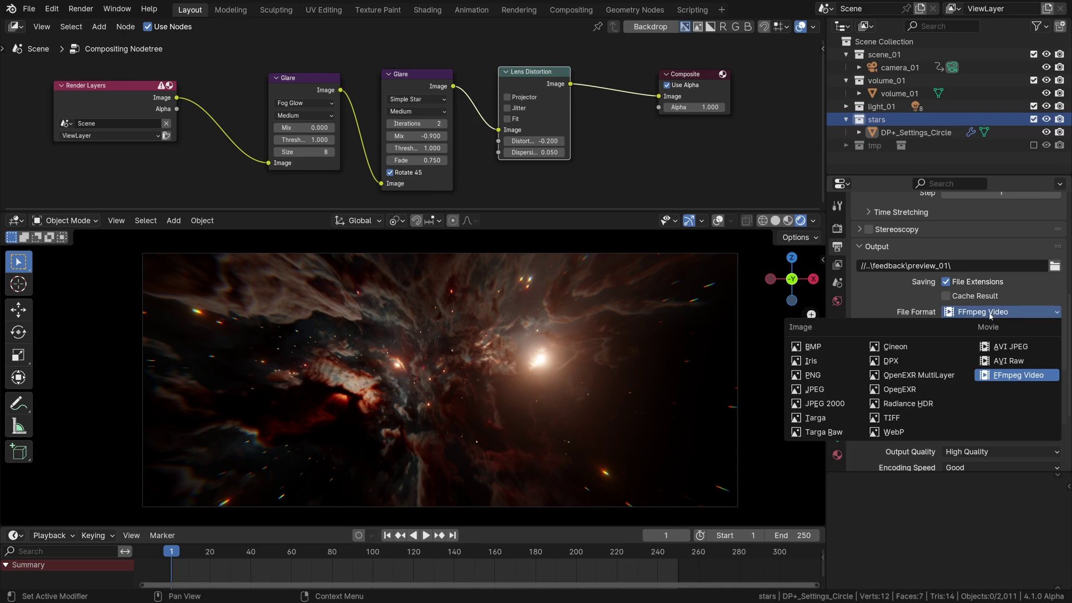
left_click(890, 418)
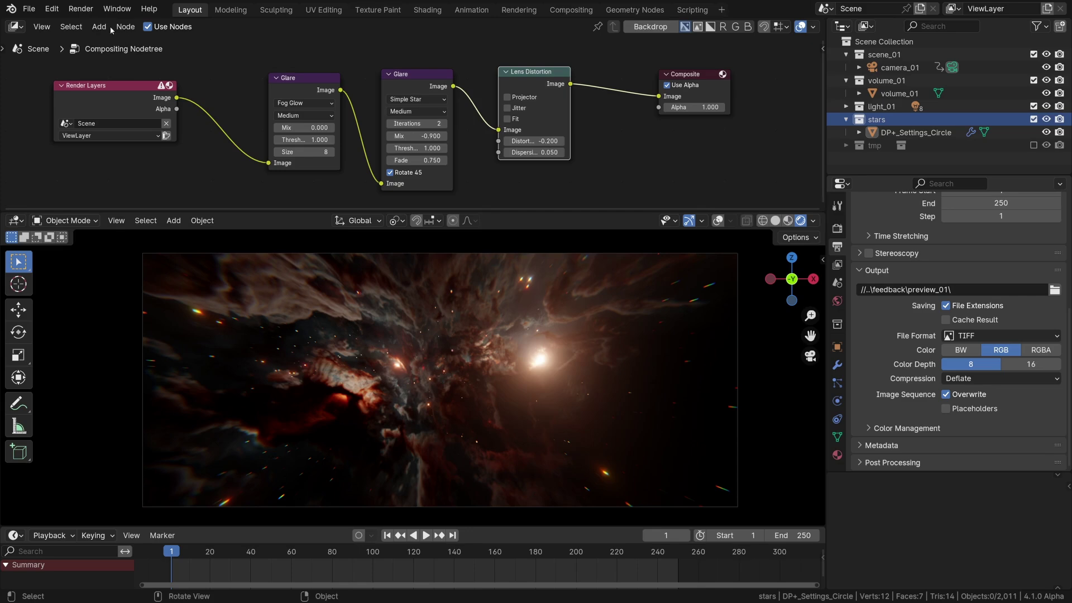
Step: Choose Render Animation from the Render menu
left_click(77, 12)
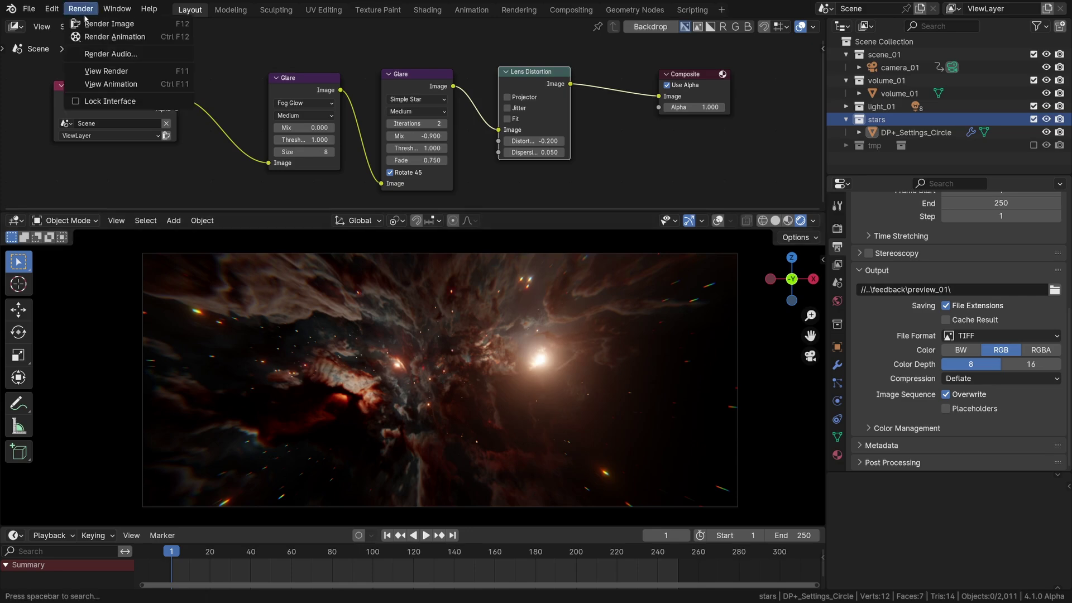
left_click(107, 37)
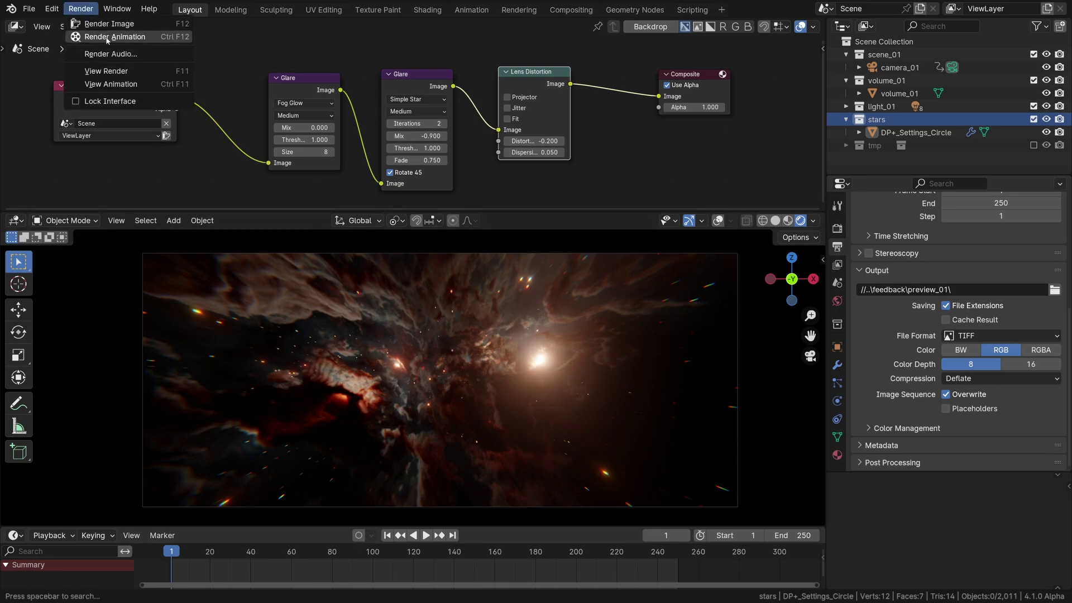